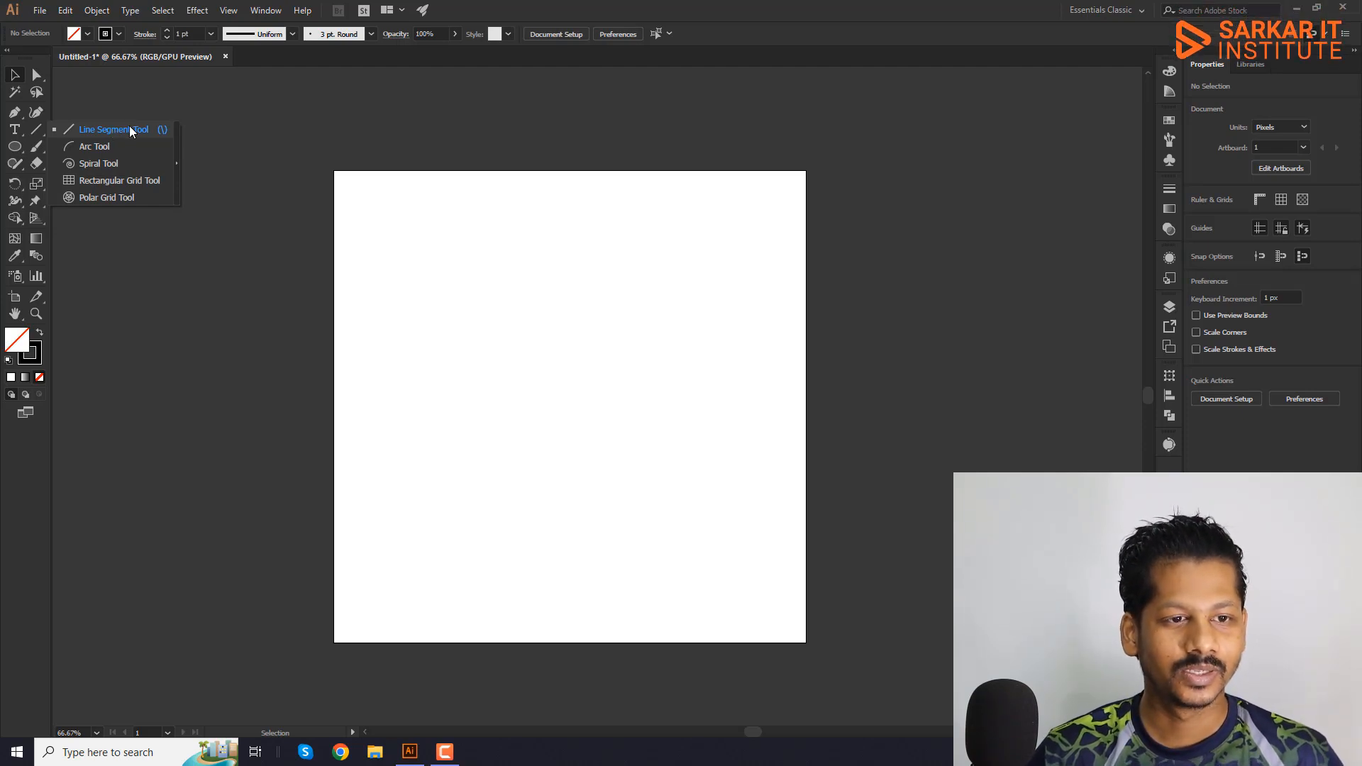
Detach the line tool group as a floating toolbar, move it beside the artboard, and close it
click(176, 165)
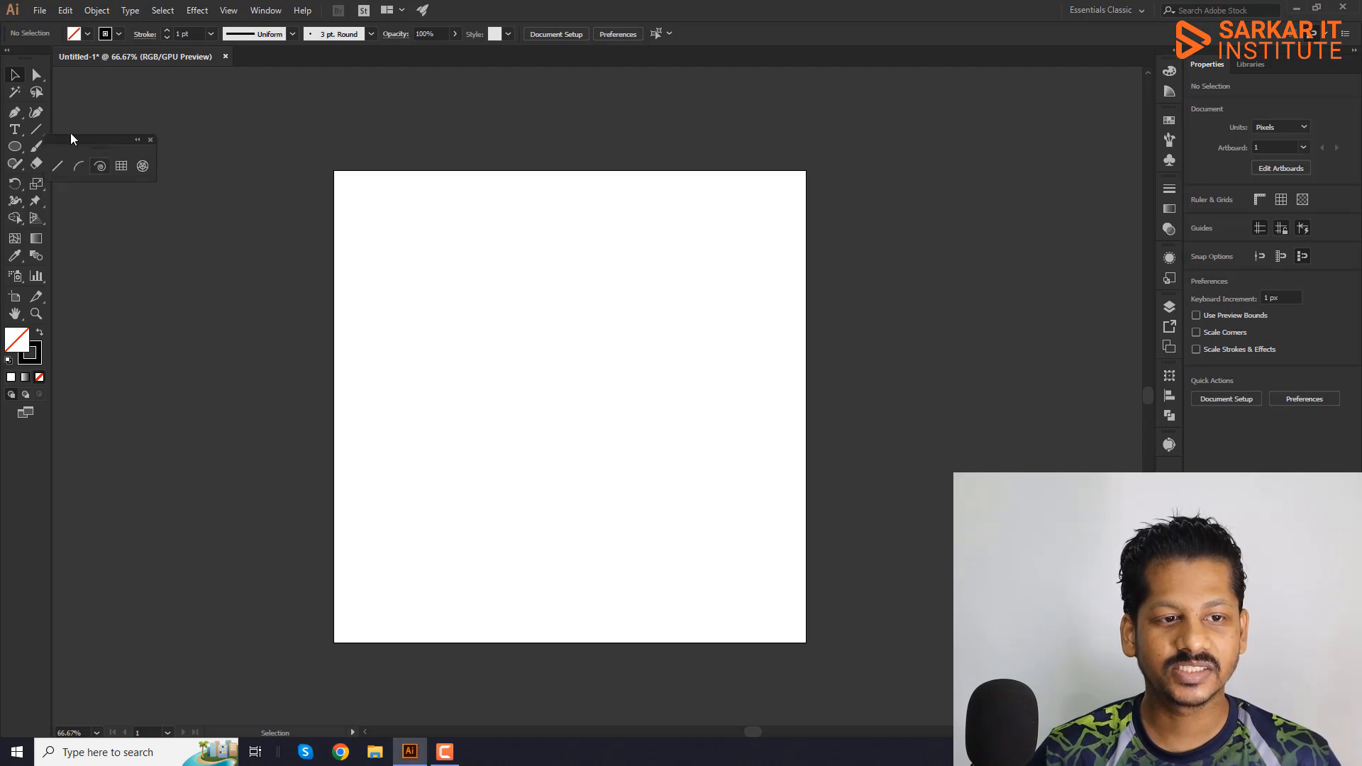
drag(123, 146, 177, 146)
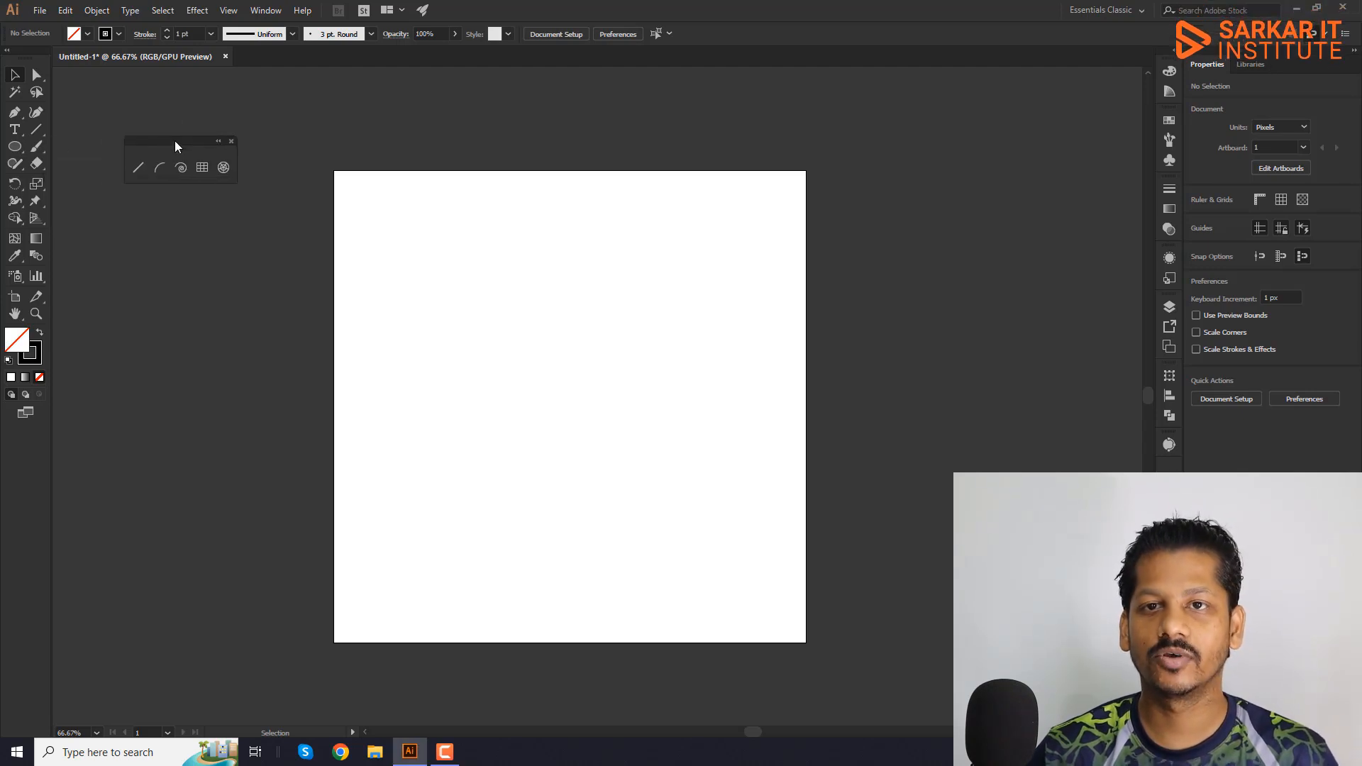
drag(191, 140, 215, 118)
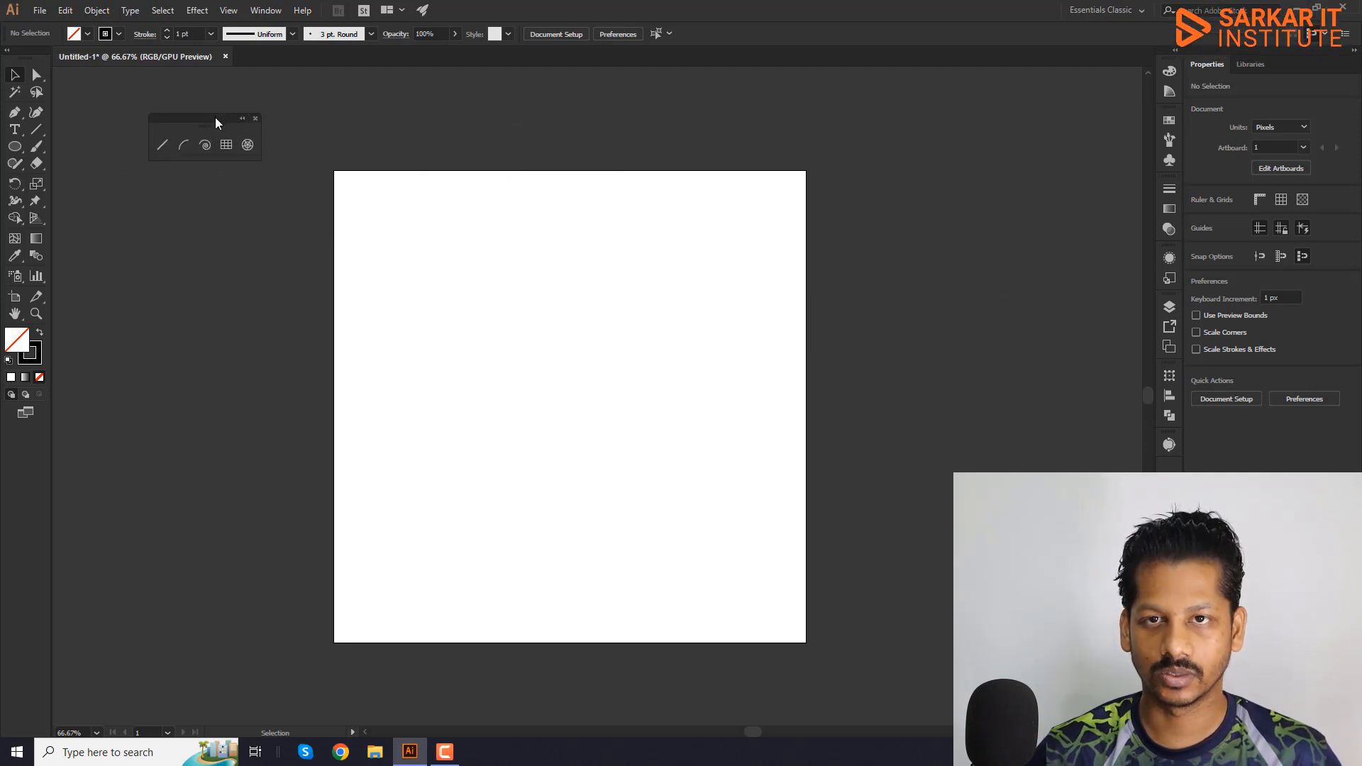
click(255, 120)
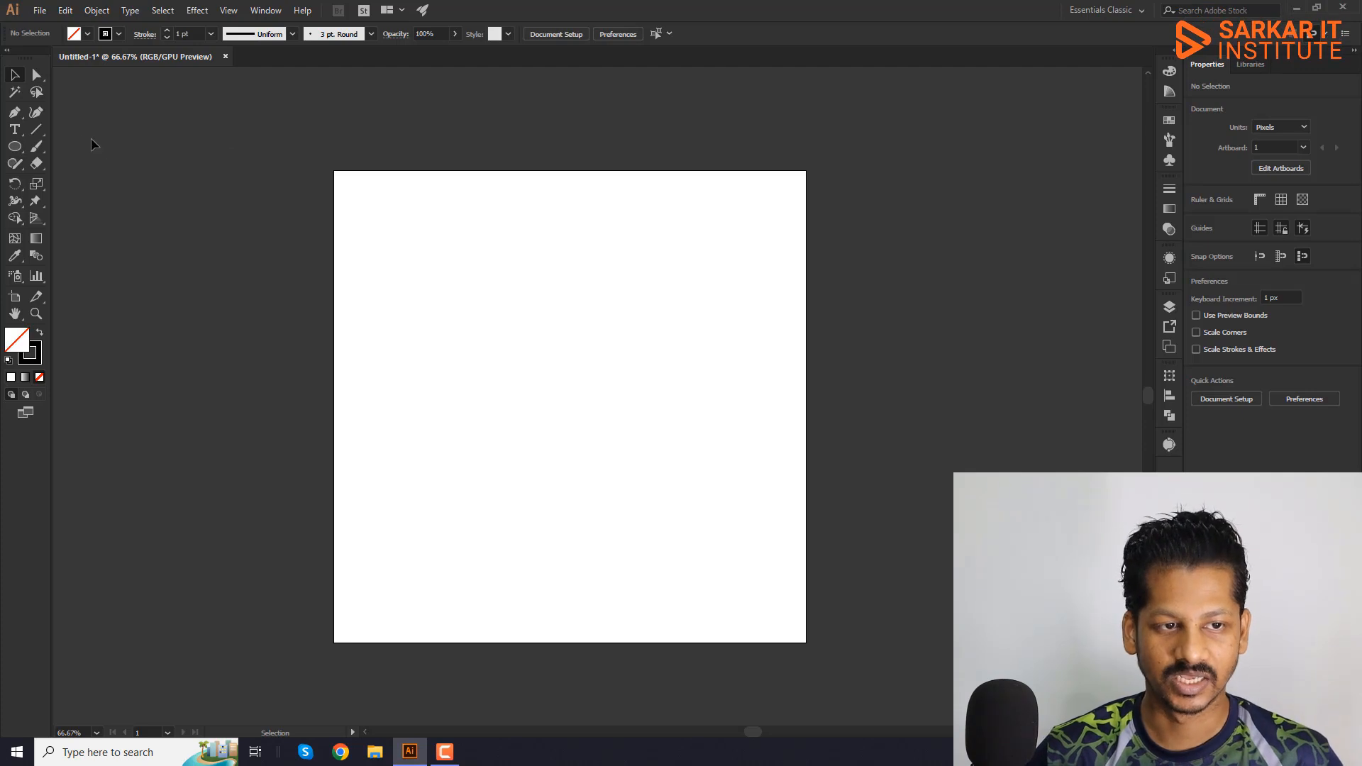
click(41, 125)
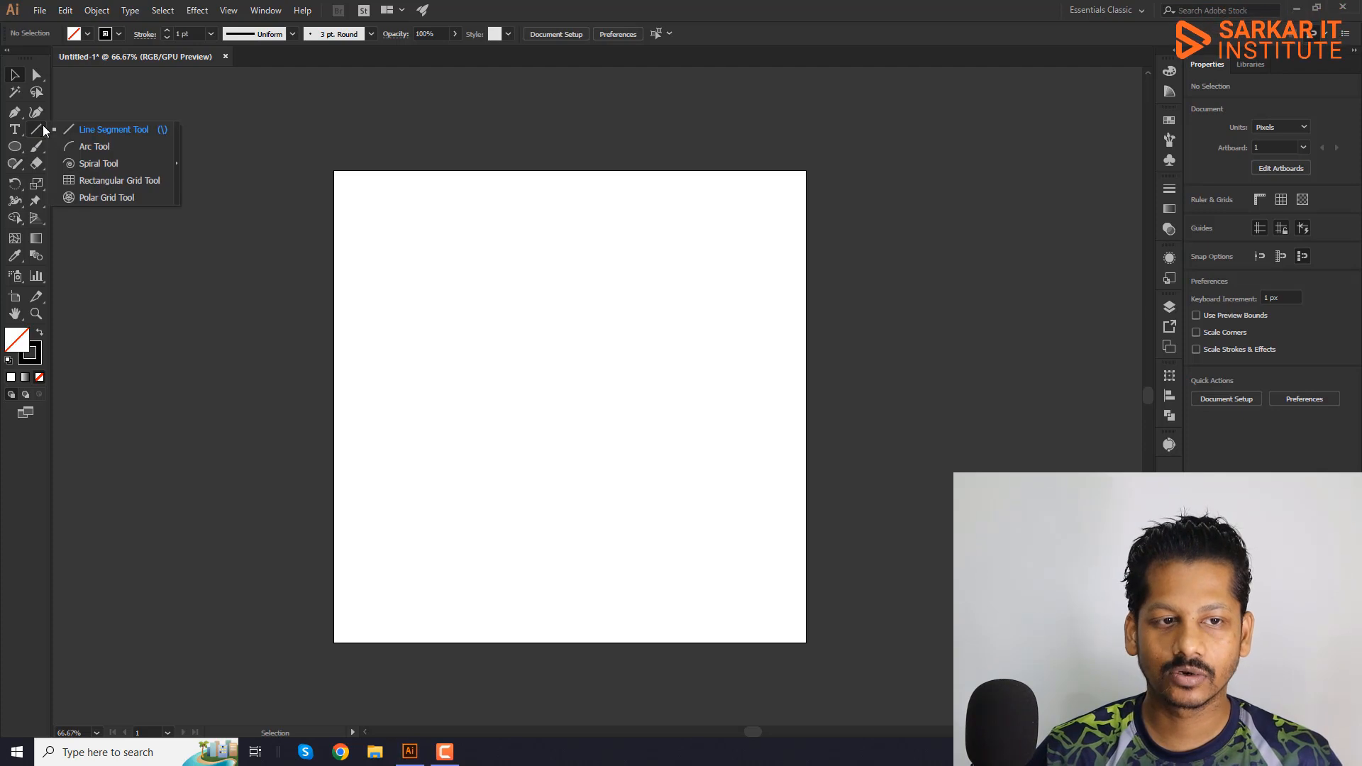
click(178, 163)
drag(98, 147, 204, 144)
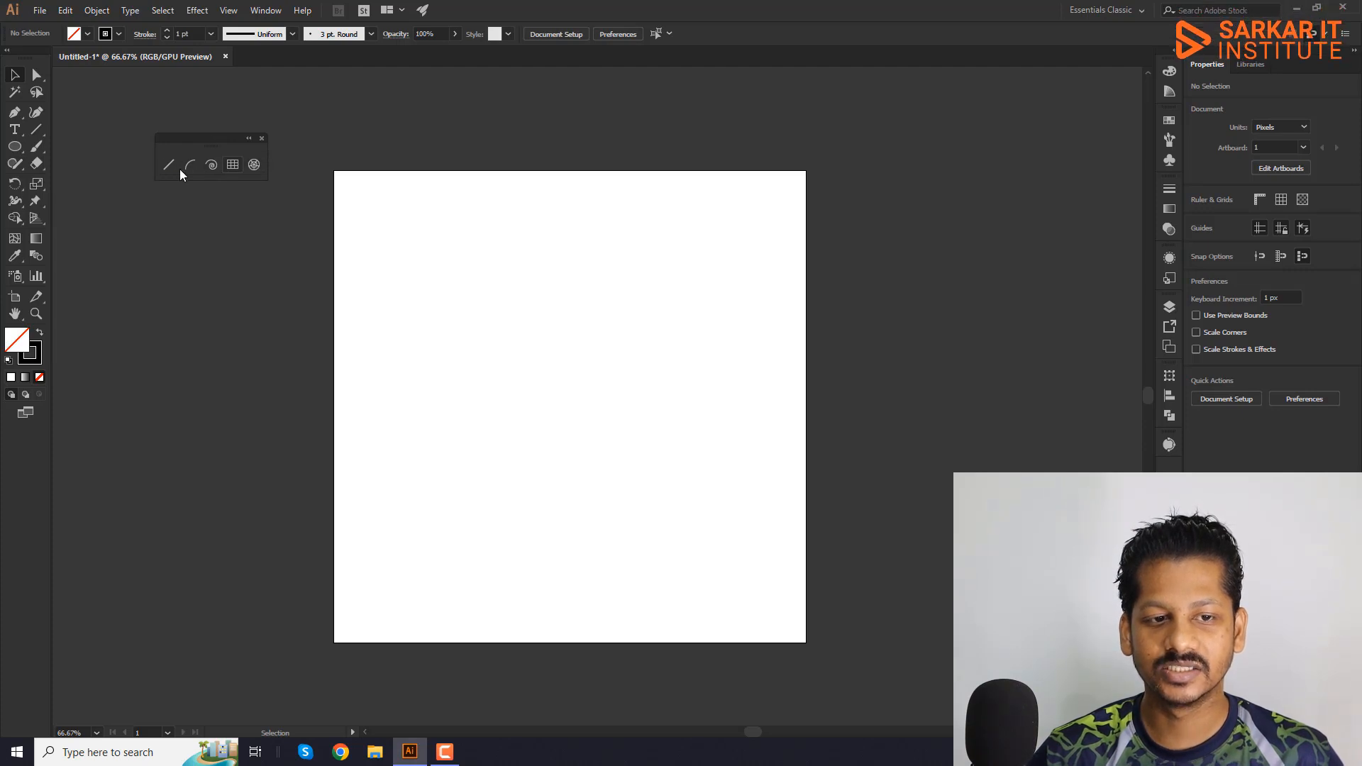
click(261, 139)
Draw a line segment with a length of 100 px and an angle of 15° on the artboard
click(34, 129)
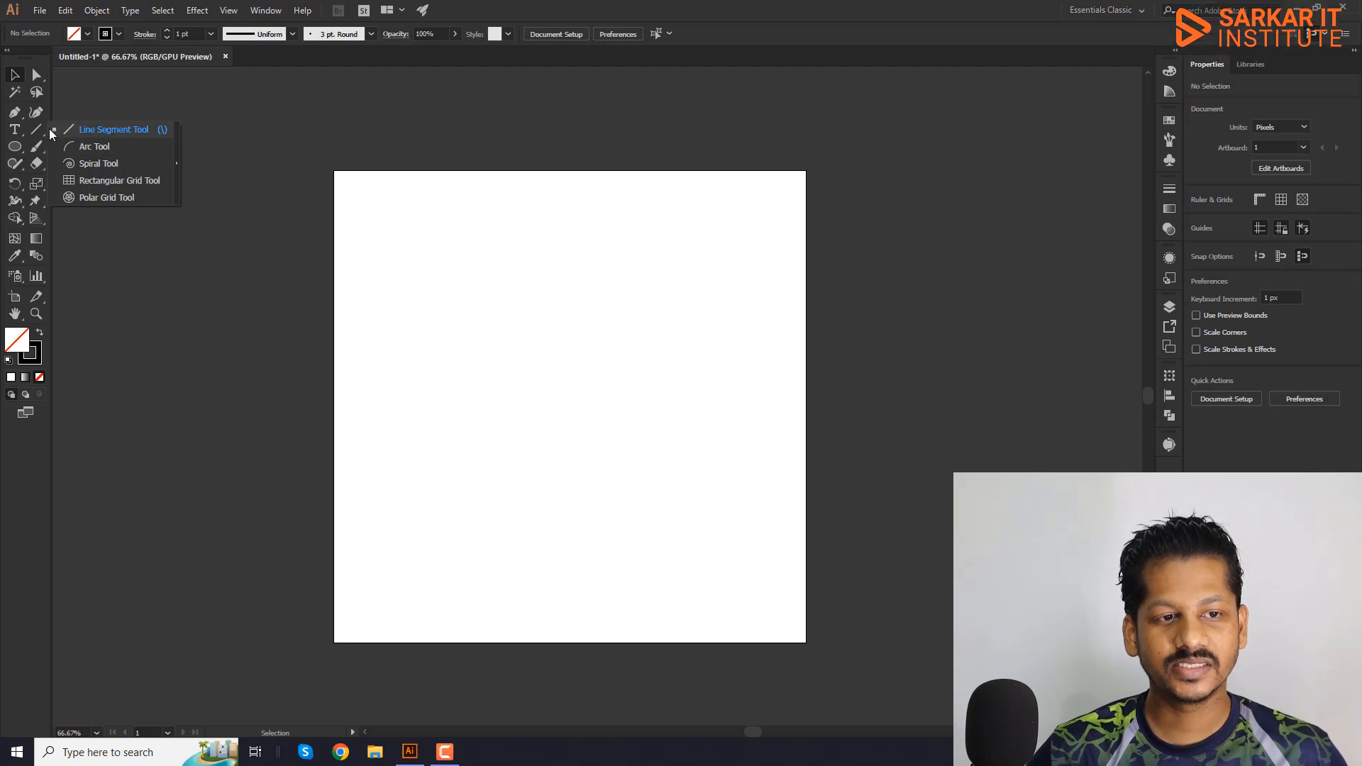
click(104, 130)
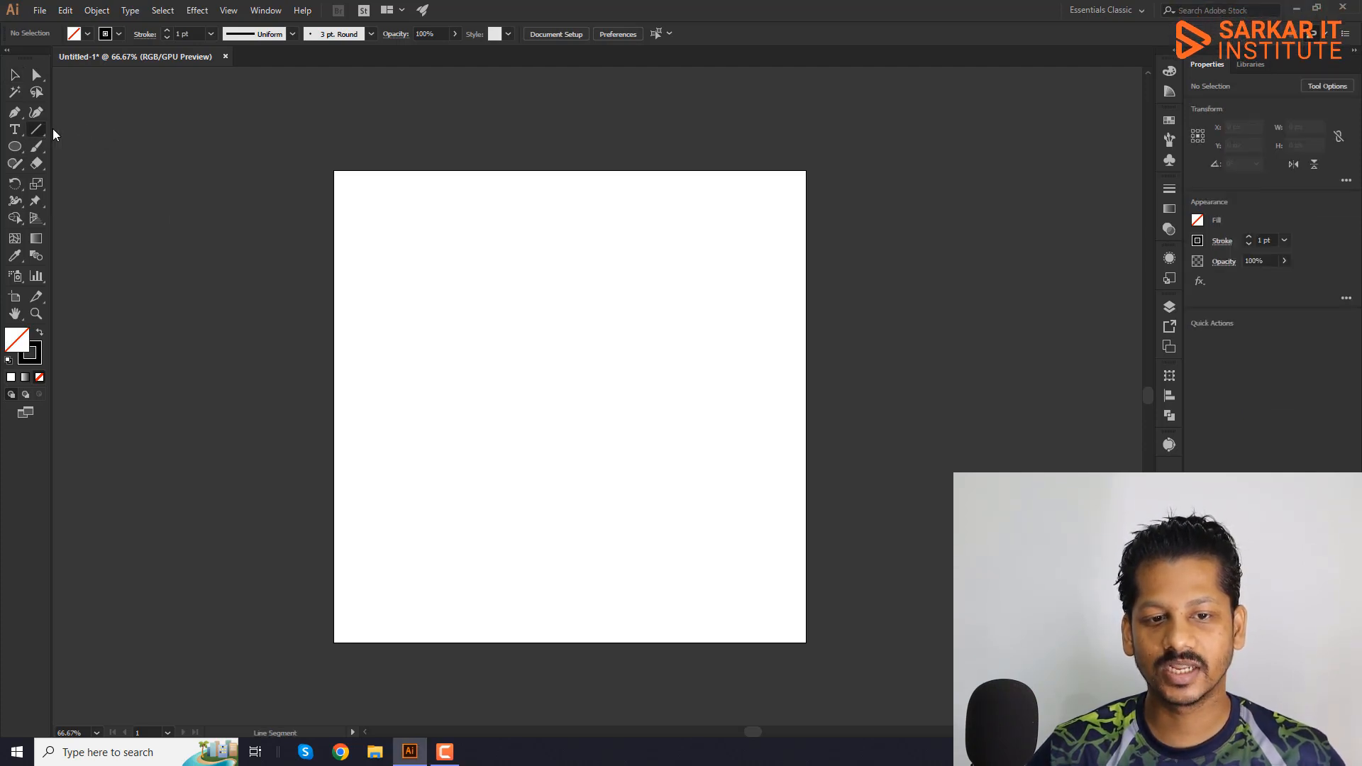
click(540, 322)
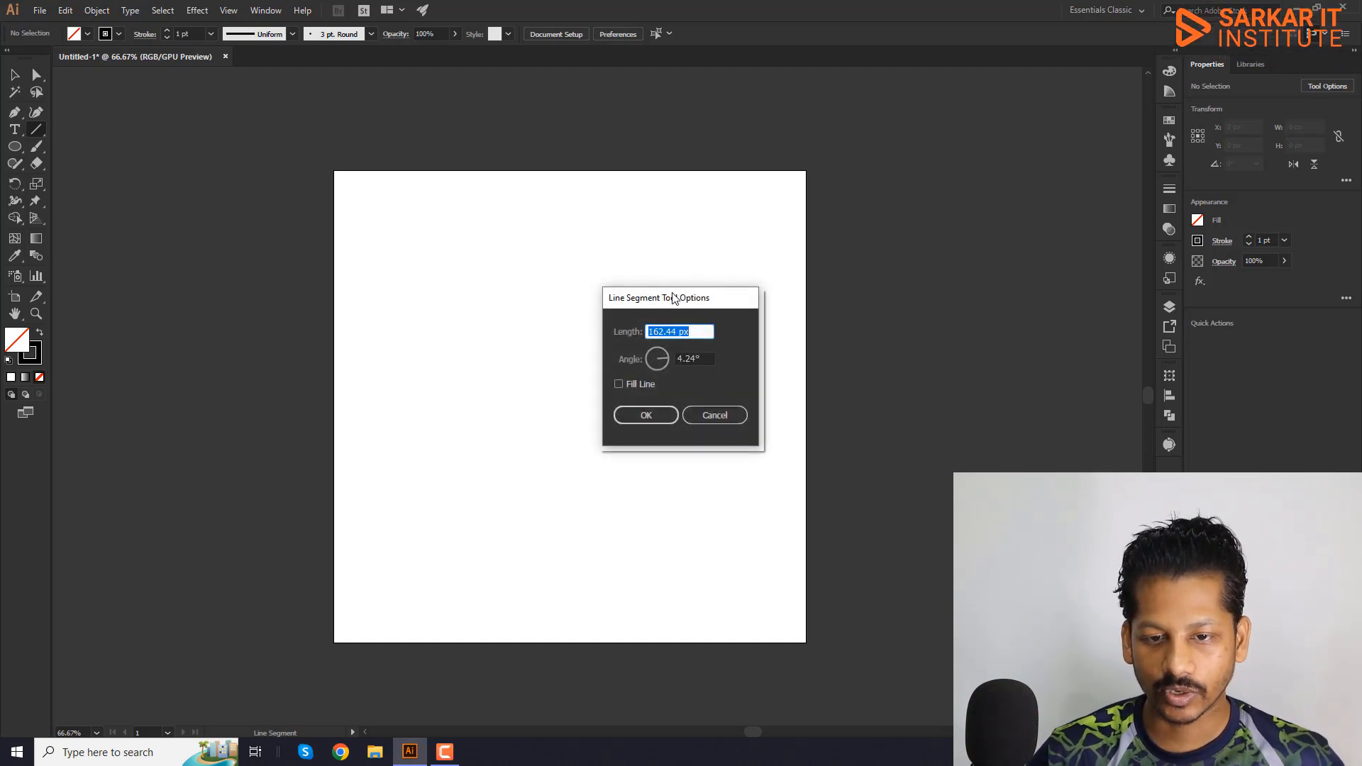
drag(670, 299, 644, 260)
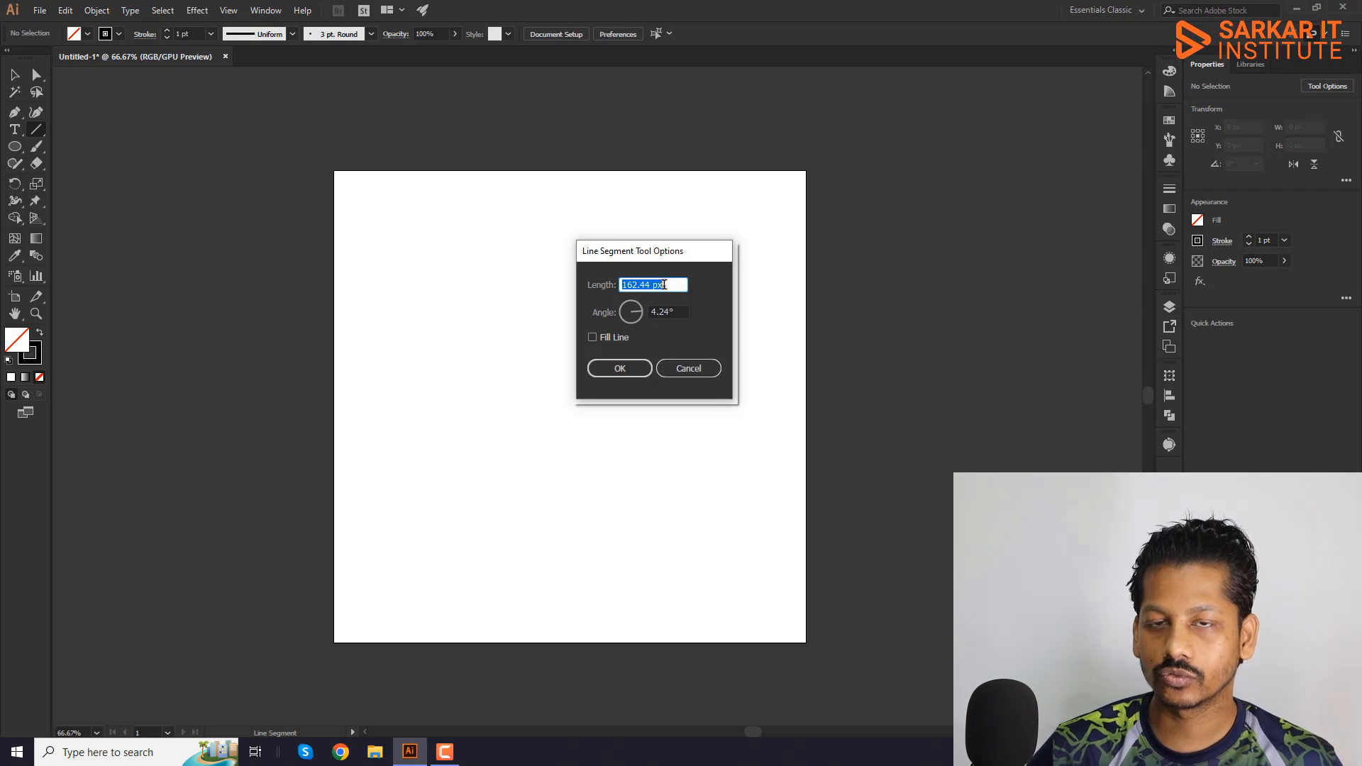
text(100)
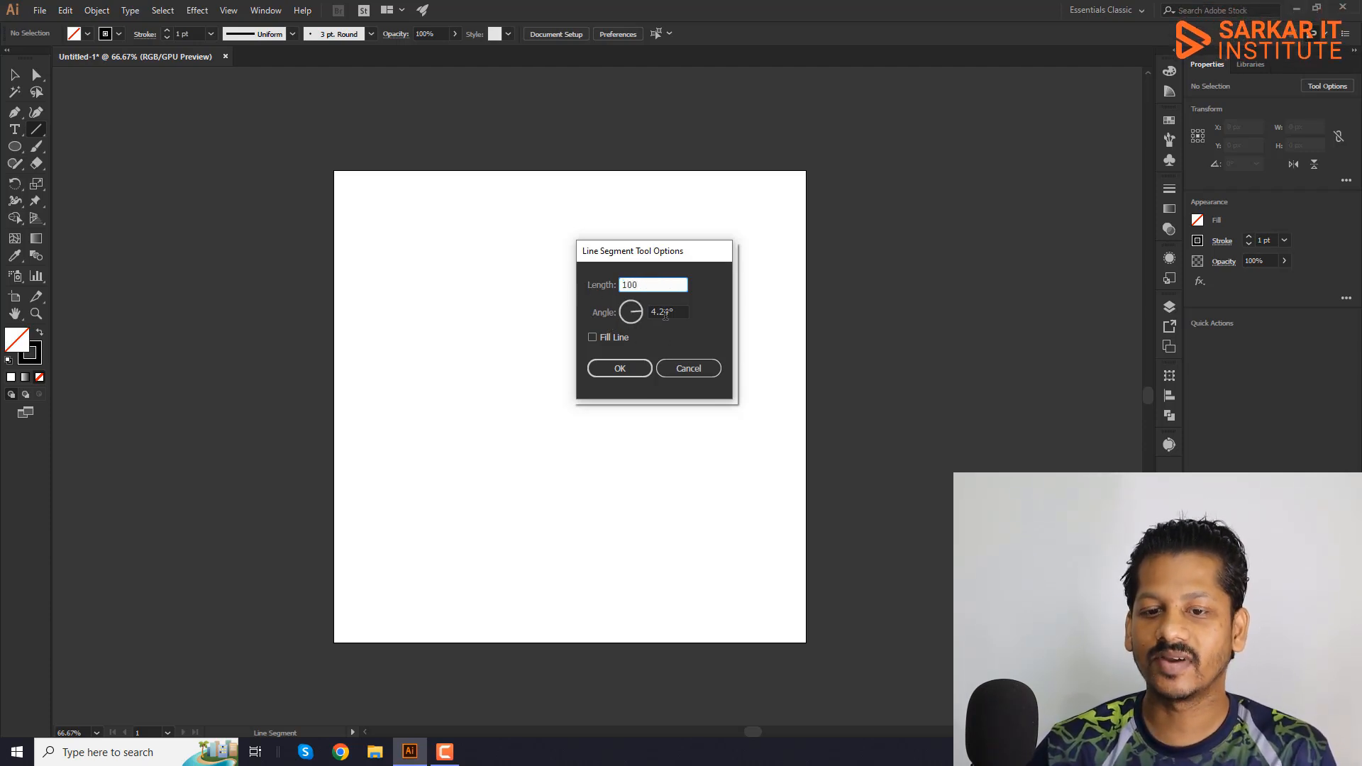
key(Tab)
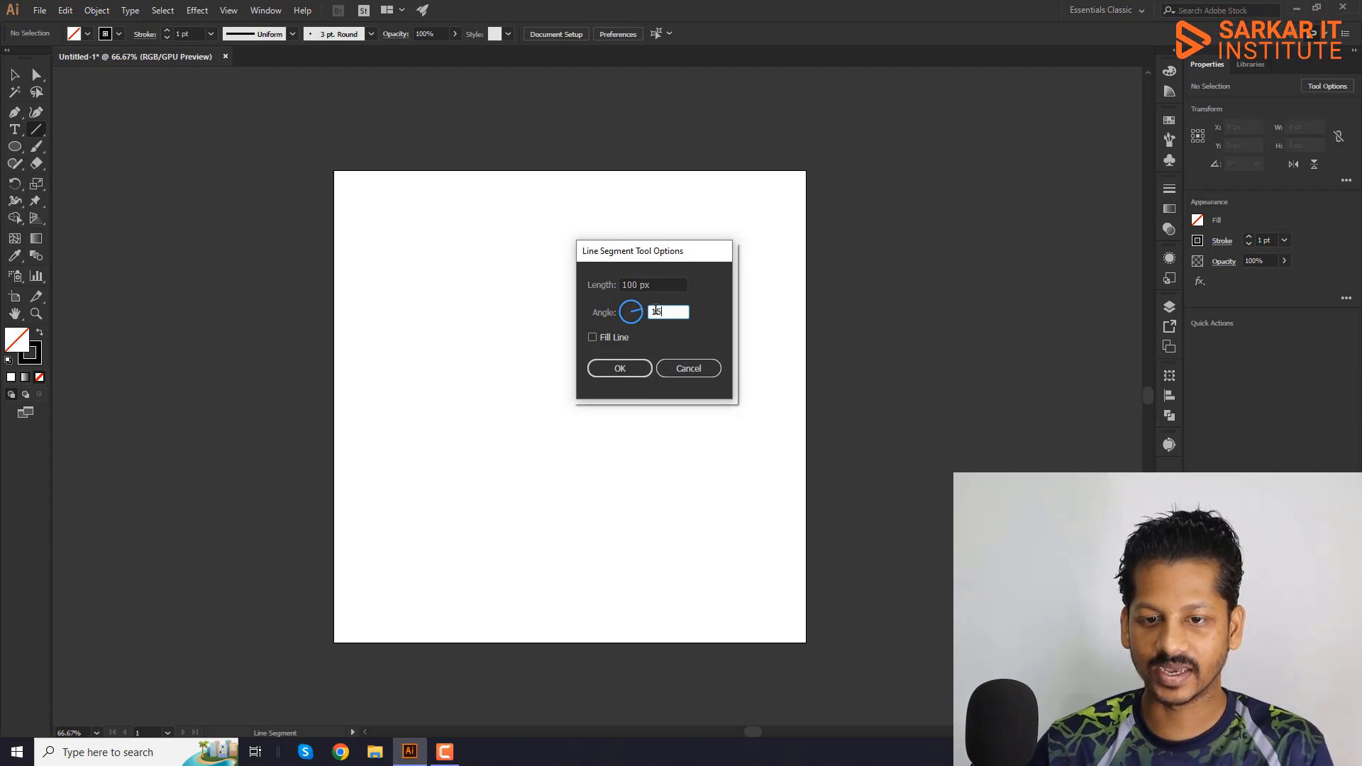
text(15)
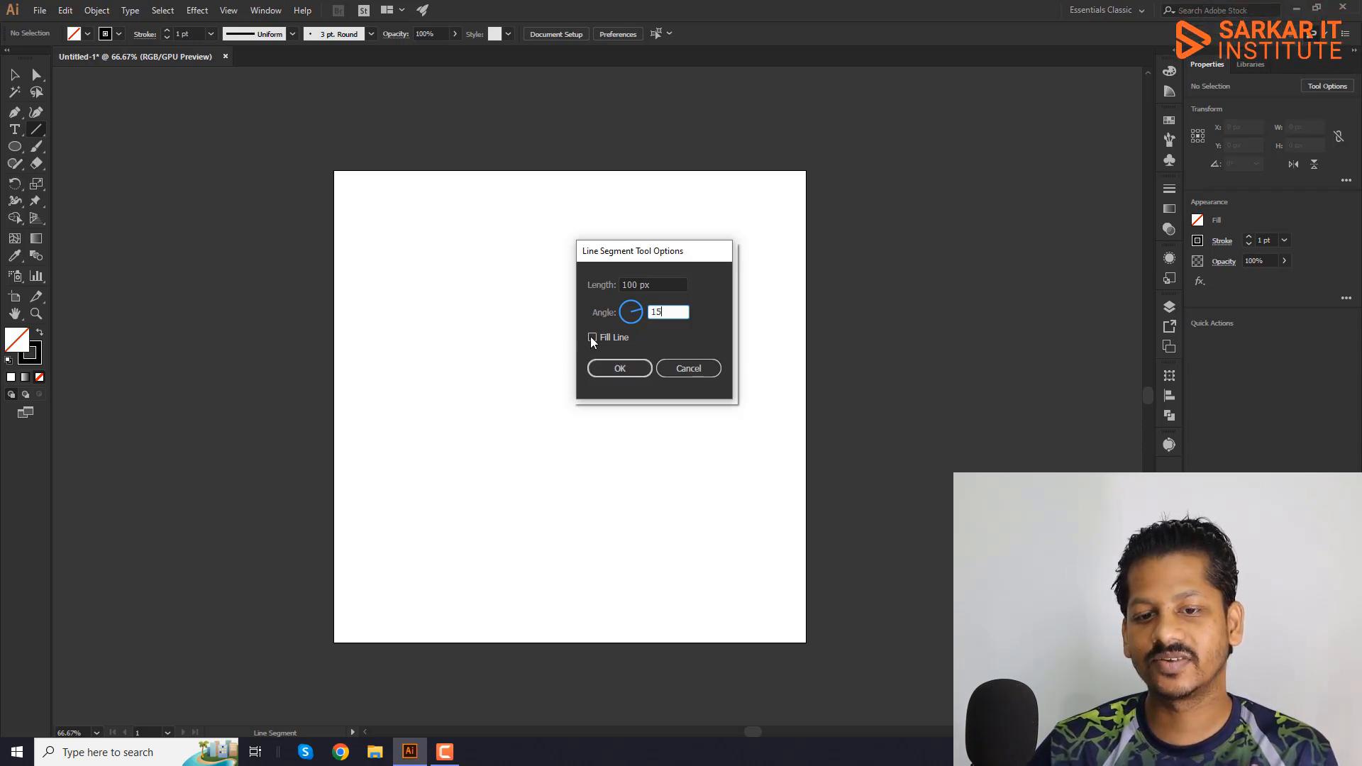
click(621, 368)
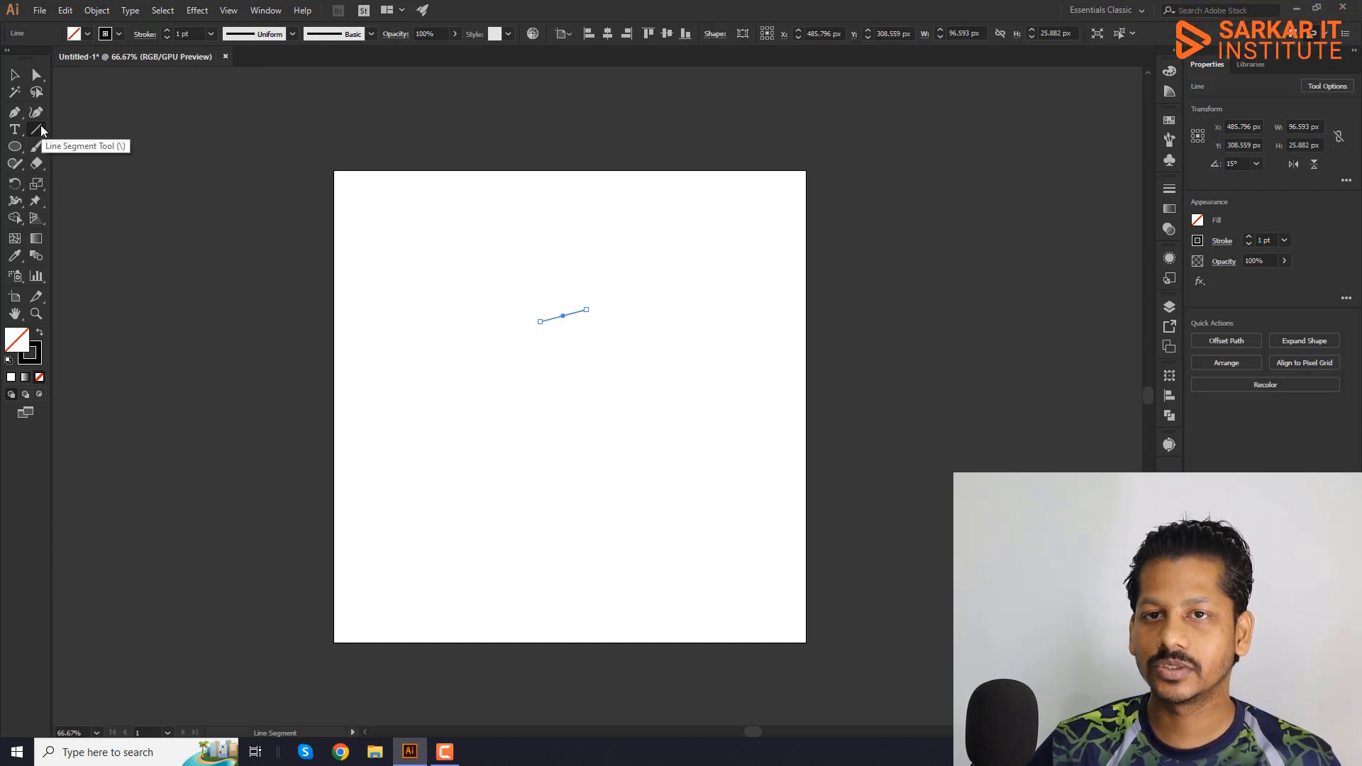
Draw several freehand straight lines at different angles across the artboard with the Line Segment tool
drag(458, 434, 716, 420)
mouse_move(504, 486)
mouse_down()
mouse_move(711, 538)
mouse_move(789, 581)
mouse_up()
drag(660, 453, 827, 534)
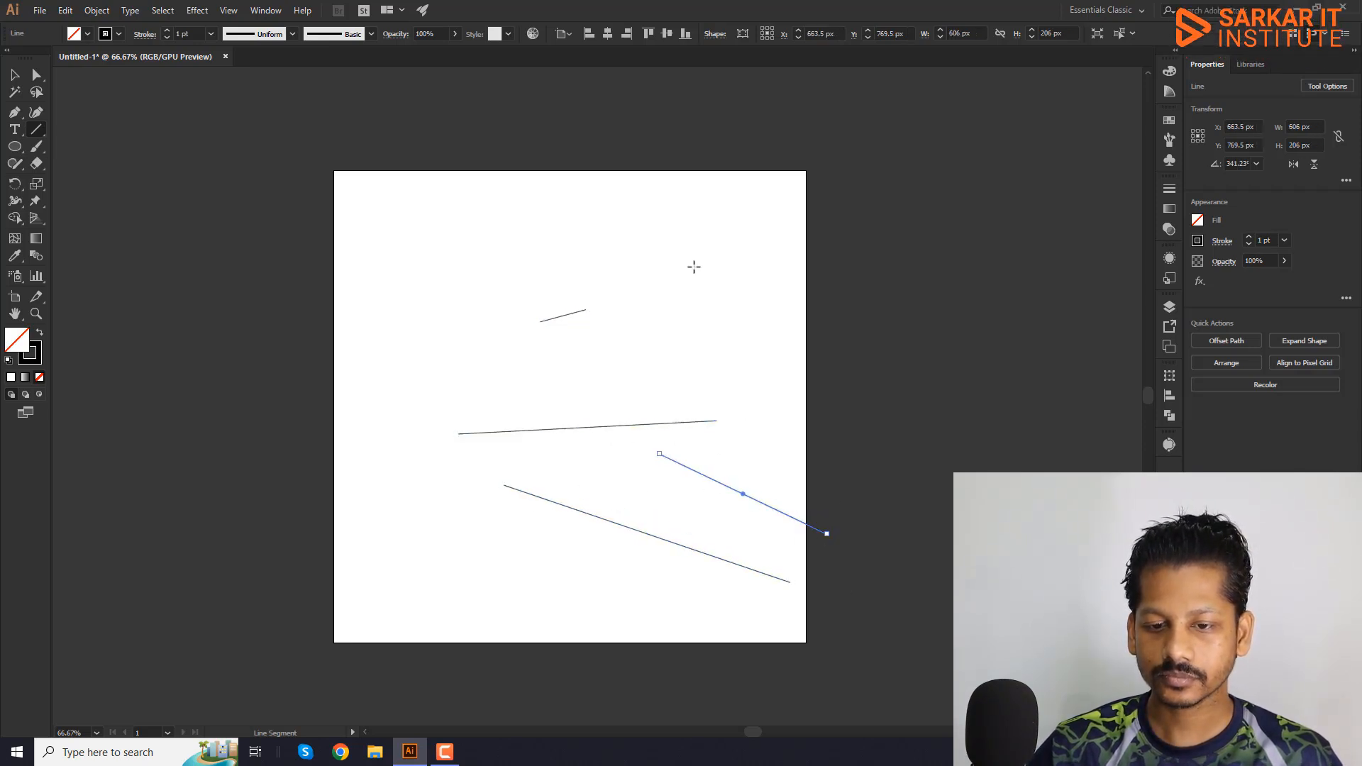
drag(578, 197, 448, 308)
drag(400, 246, 394, 344)
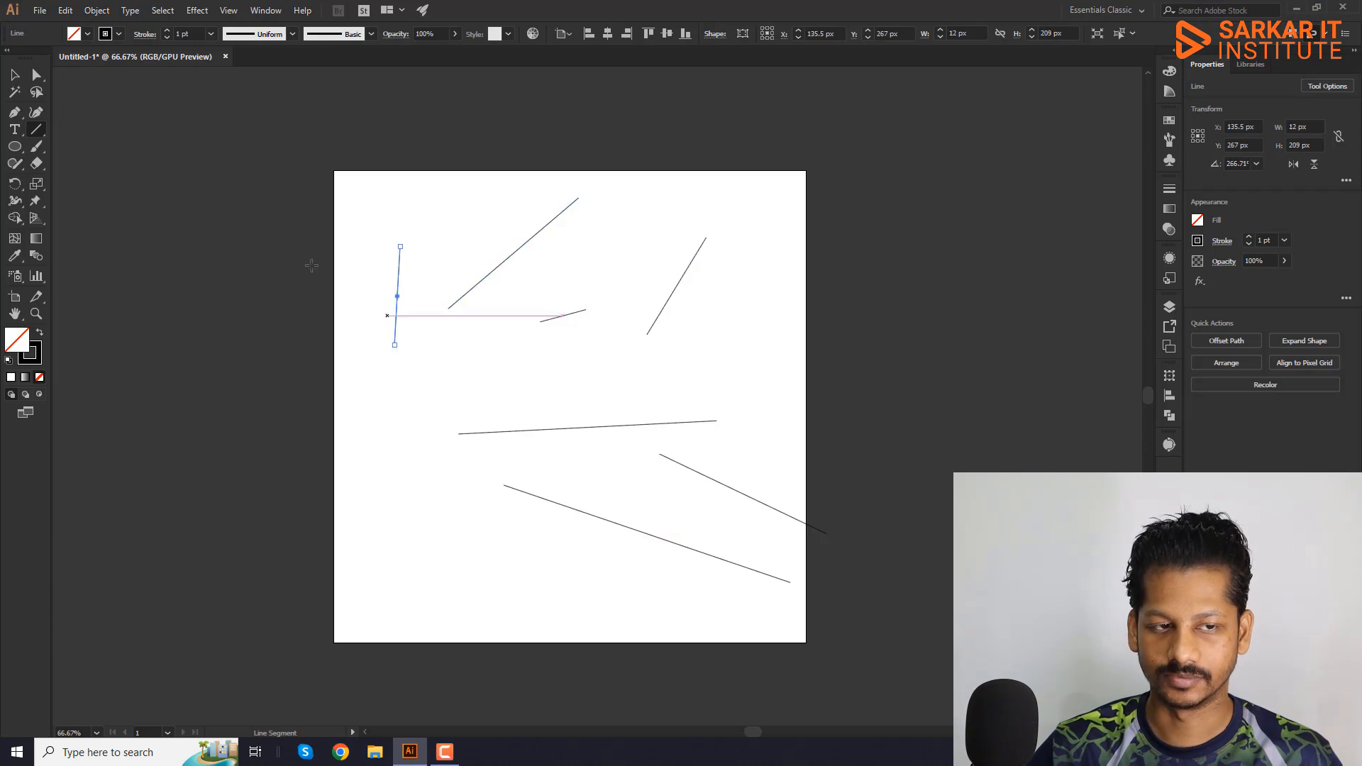
Delete all the lines on the artboard
click(13, 75)
drag(344, 142, 809, 640)
key(BackSpace)
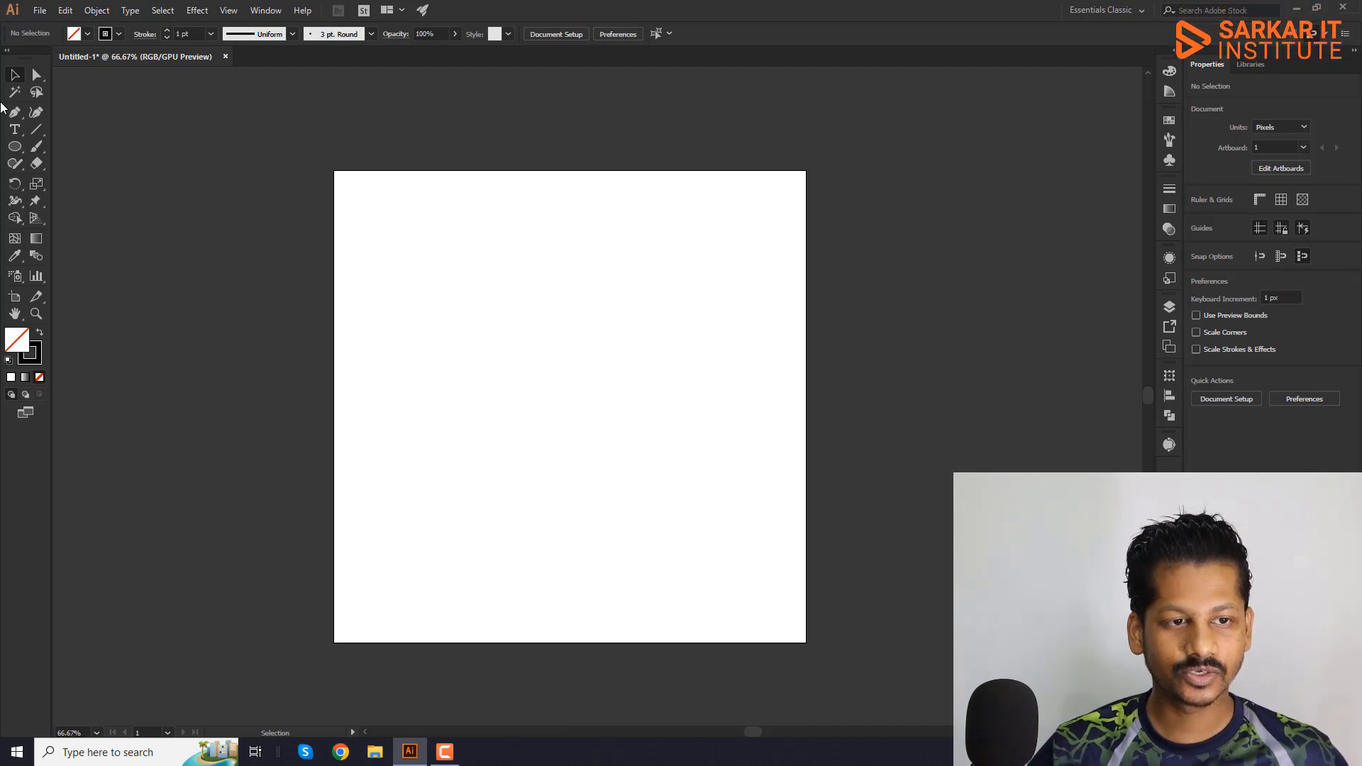
Draw a perfectly horizontal line about 740 px long across the artboard's middle and deselect it
click(37, 130)
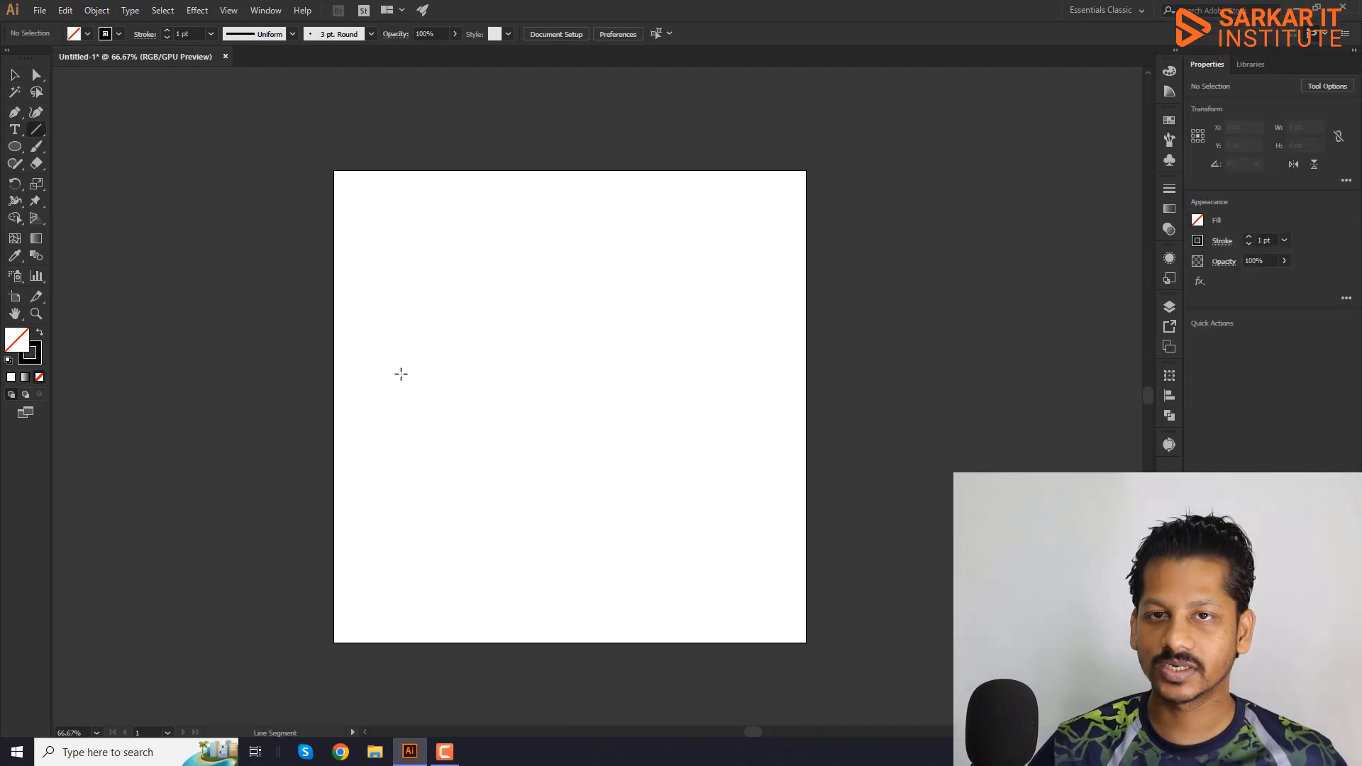
drag(379, 369, 728, 369)
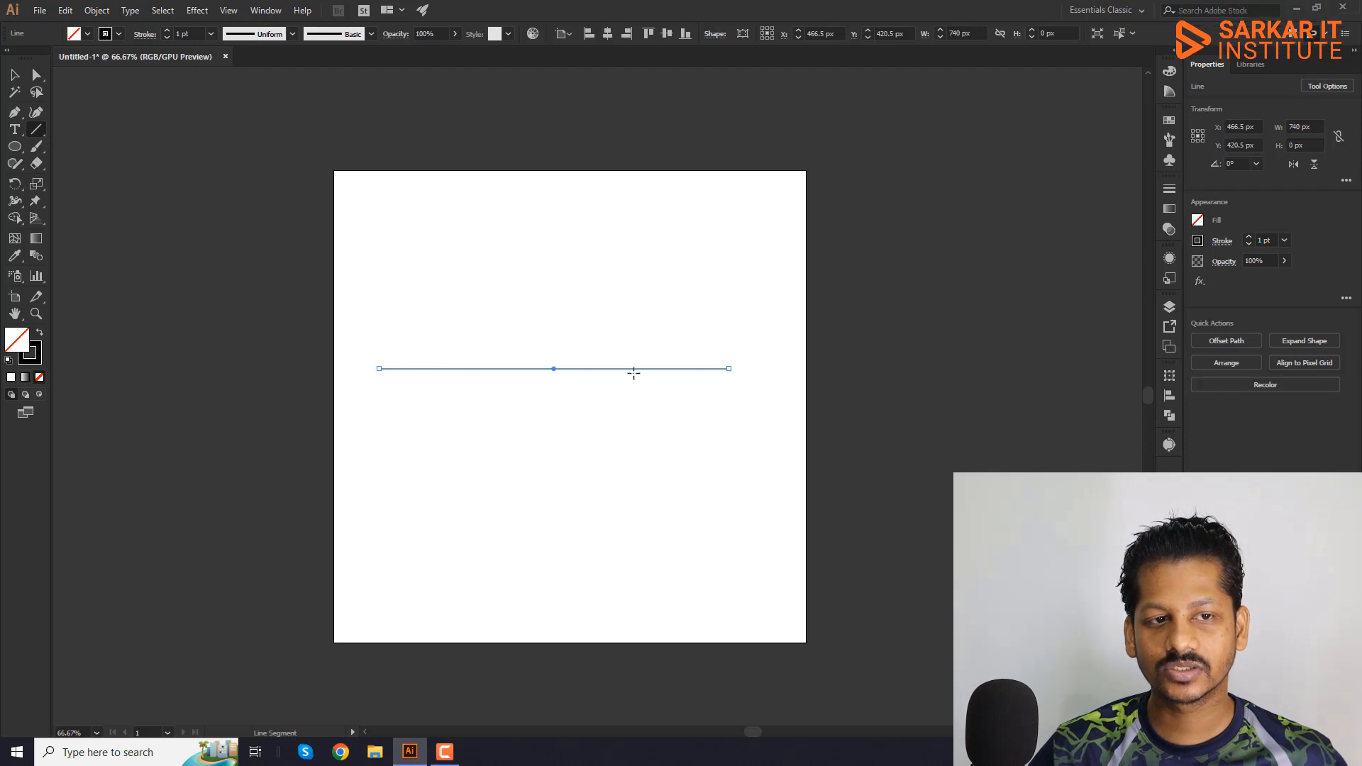
click(17, 73)
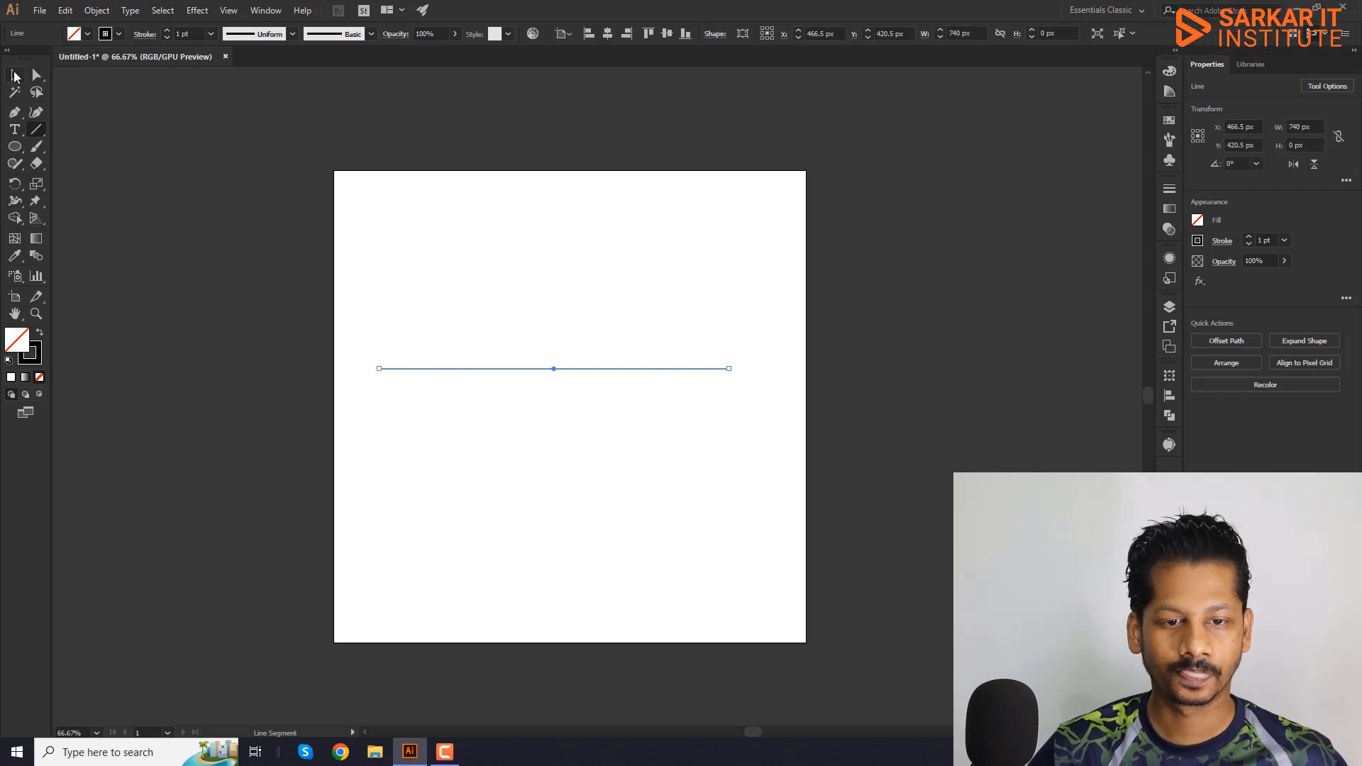
click(650, 319)
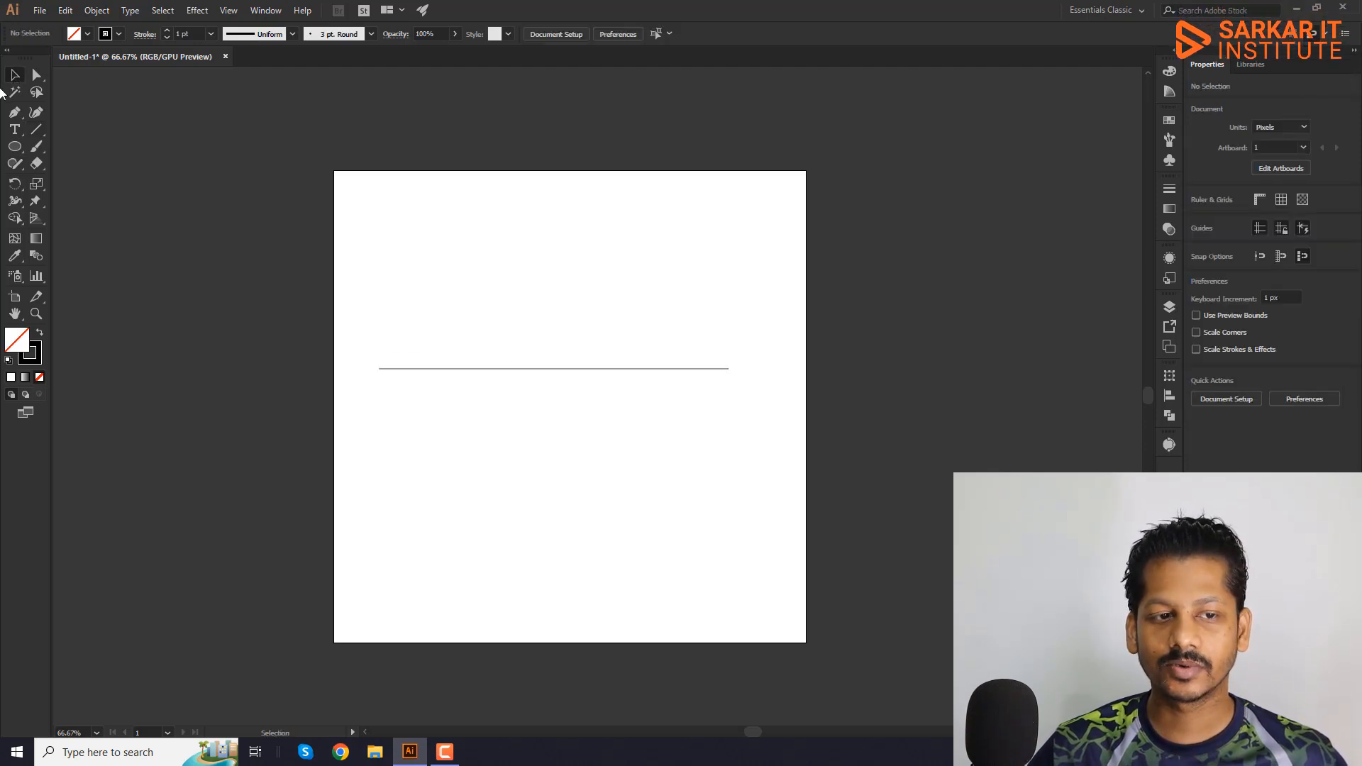
Draw a 45-degree diagonal line spanning about 287 by 287 px and move it above the horizontal line
click(32, 130)
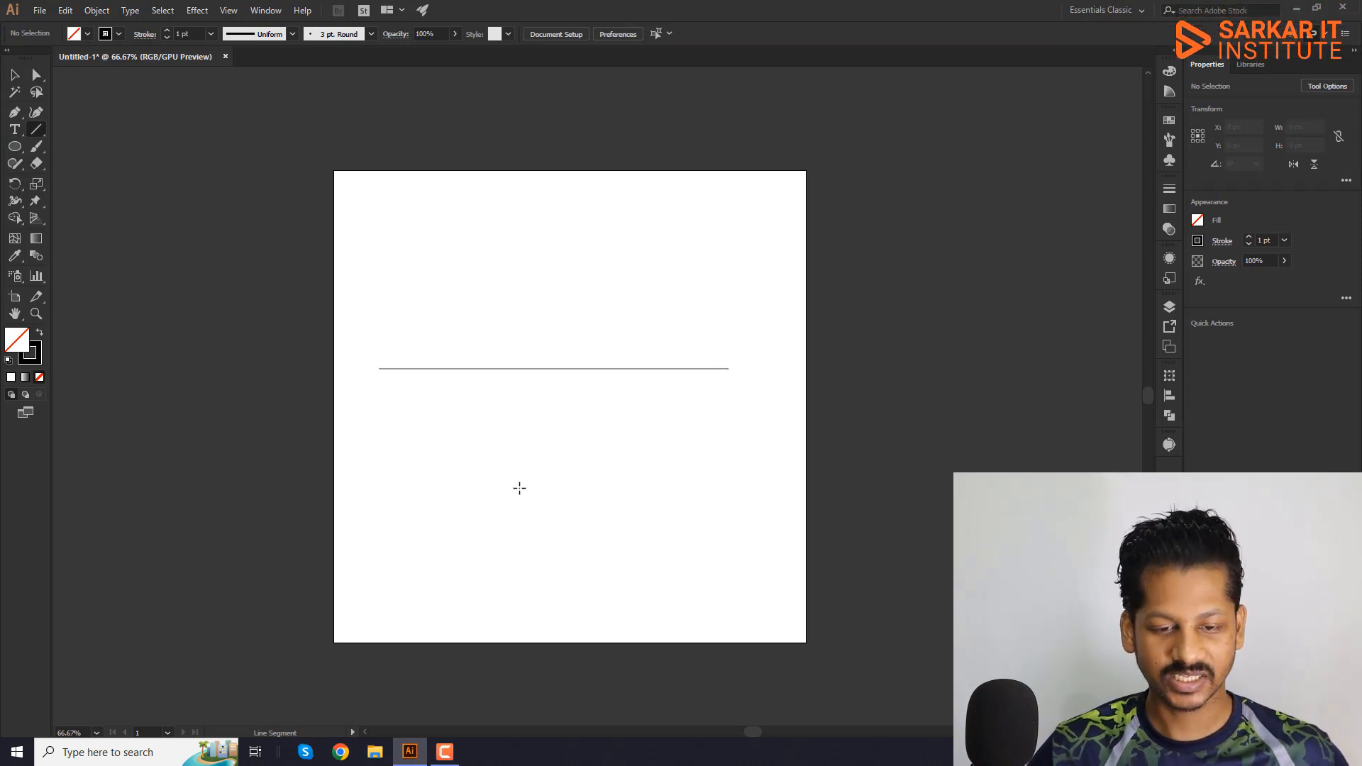
drag(537, 456, 402, 319)
key(v)
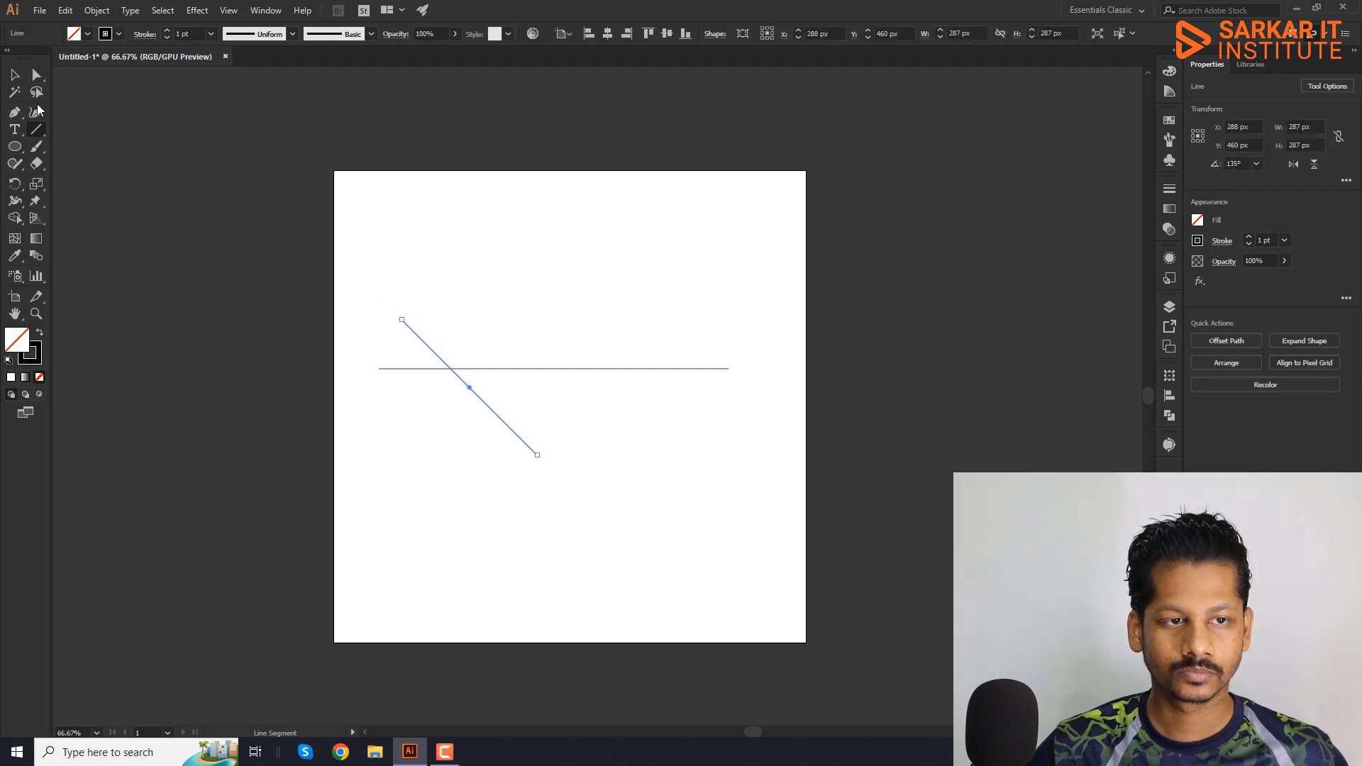
click(536, 235)
drag(471, 394, 510, 285)
click(522, 353)
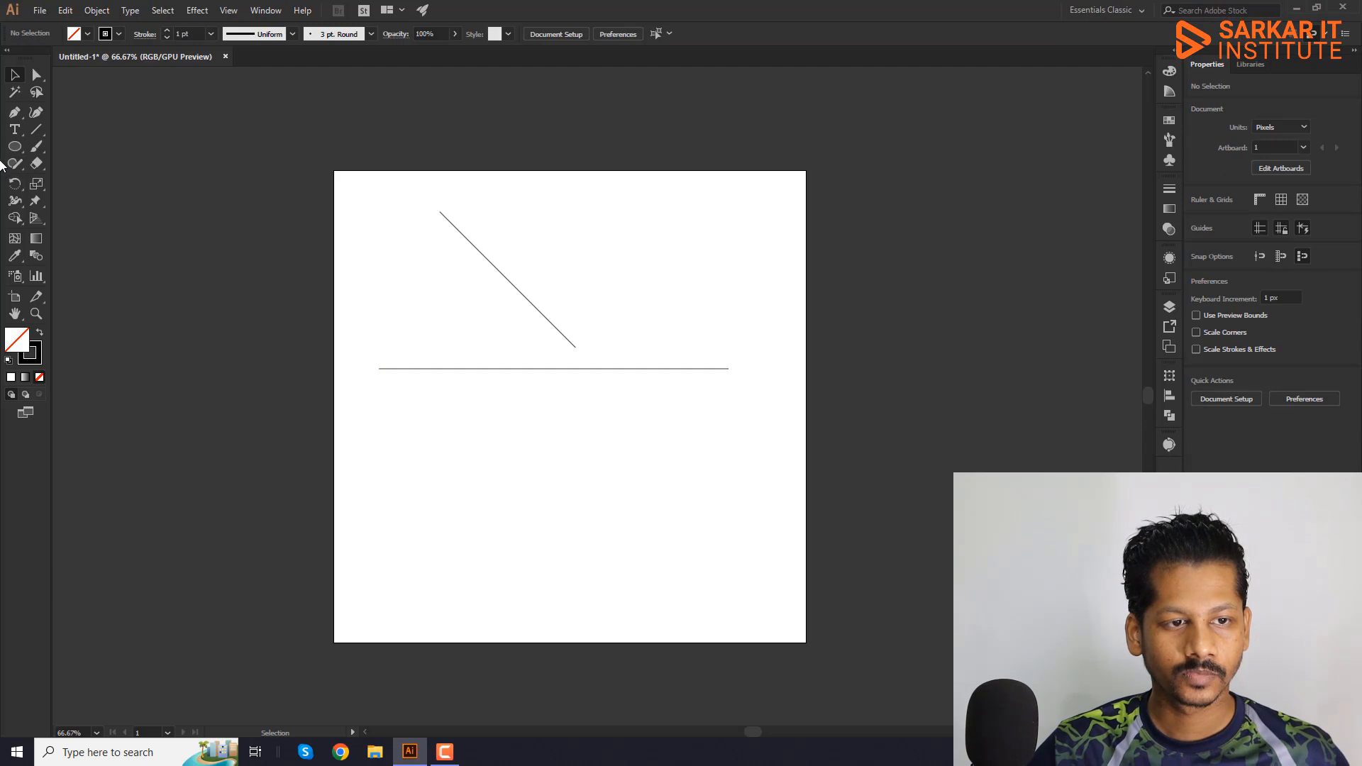
Draw a gently sloping line about 500 px wide below the horizontal line and give it the default fill and stroke
click(31, 129)
drag(444, 480, 681, 509)
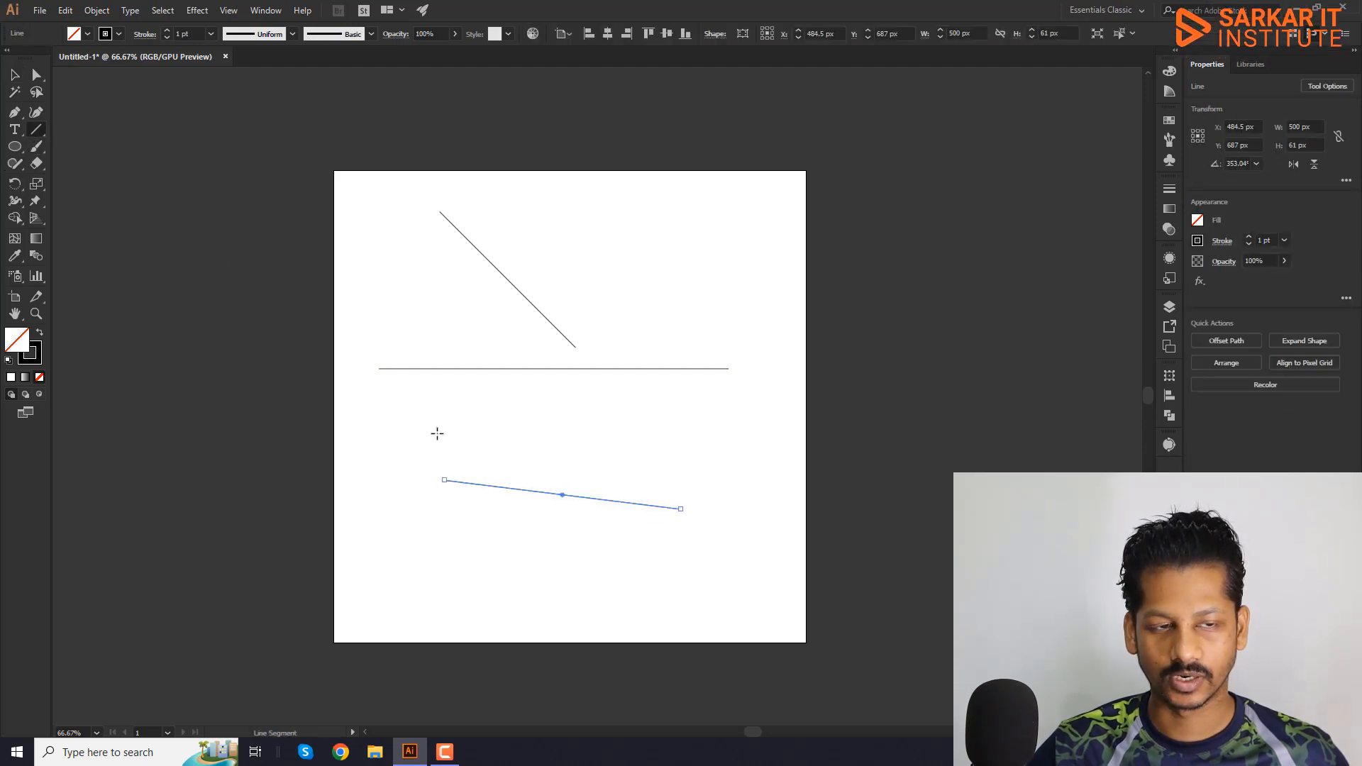
key(d)
click(12, 74)
drag(470, 439, 641, 575)
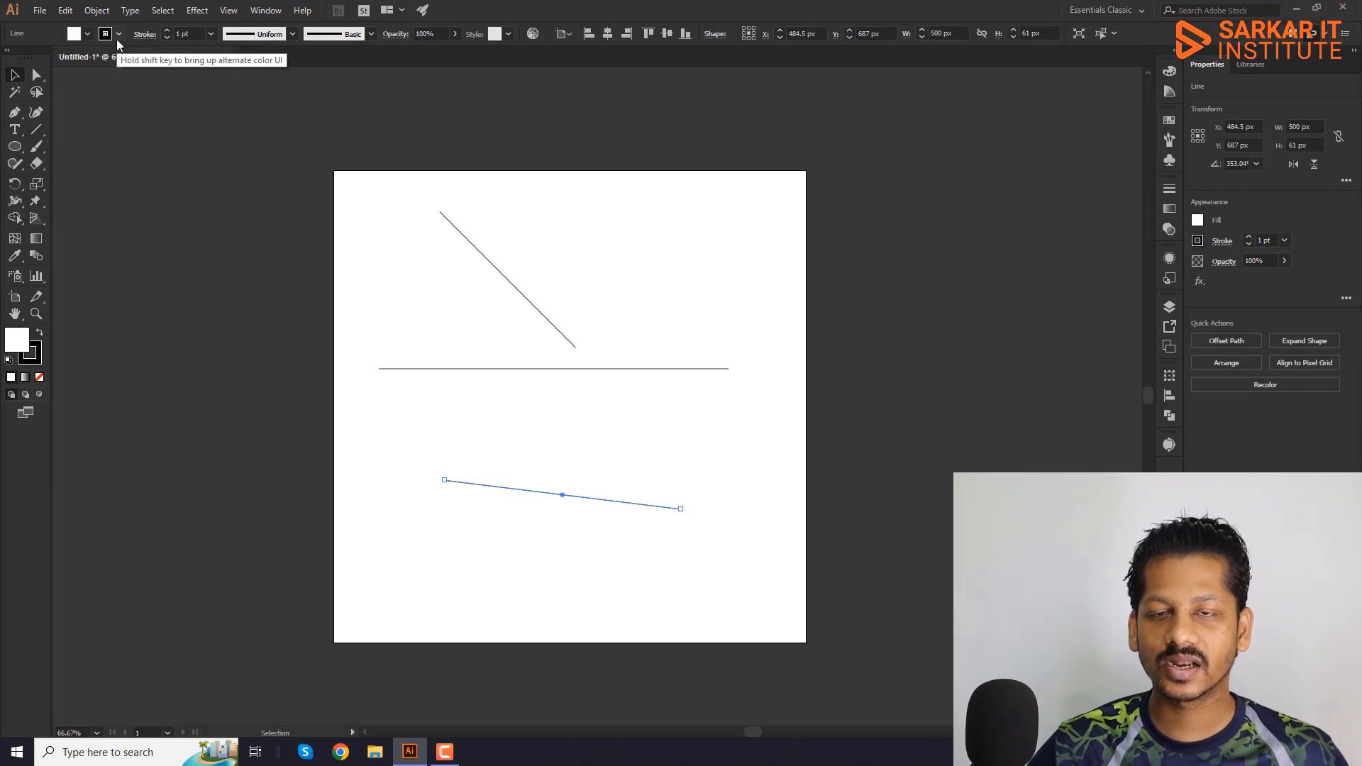
click(587, 568)
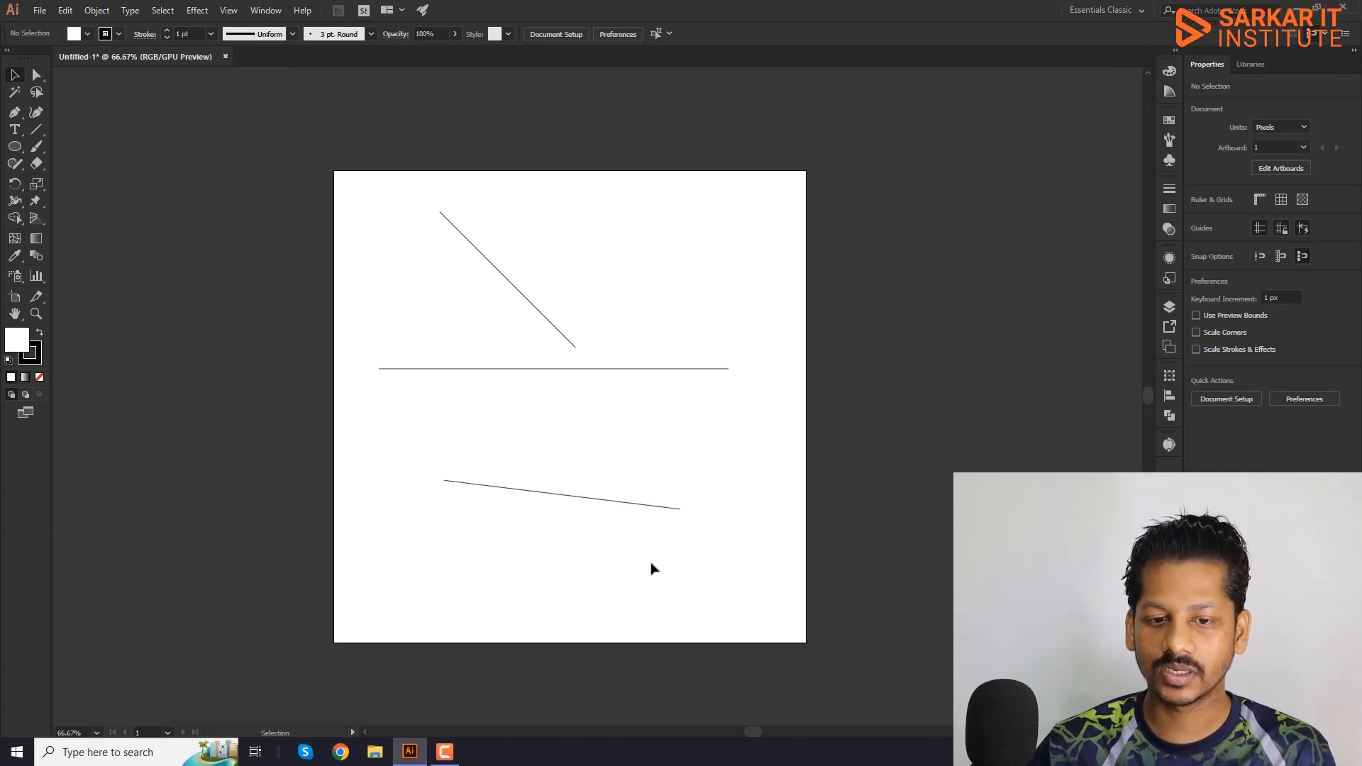
Set the fill colour to red with nothing selected, and move the sloping line up closer to the horizontal line
click(88, 34)
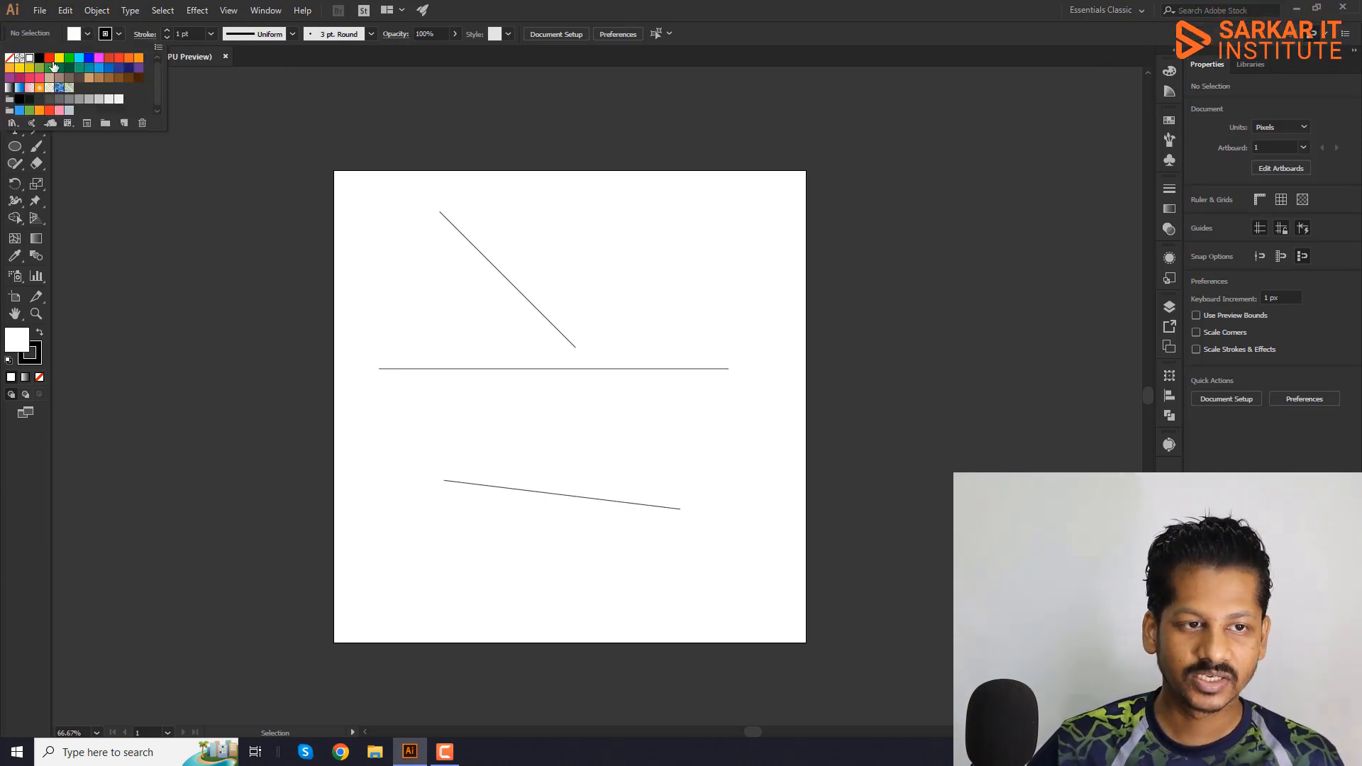
click(57, 68)
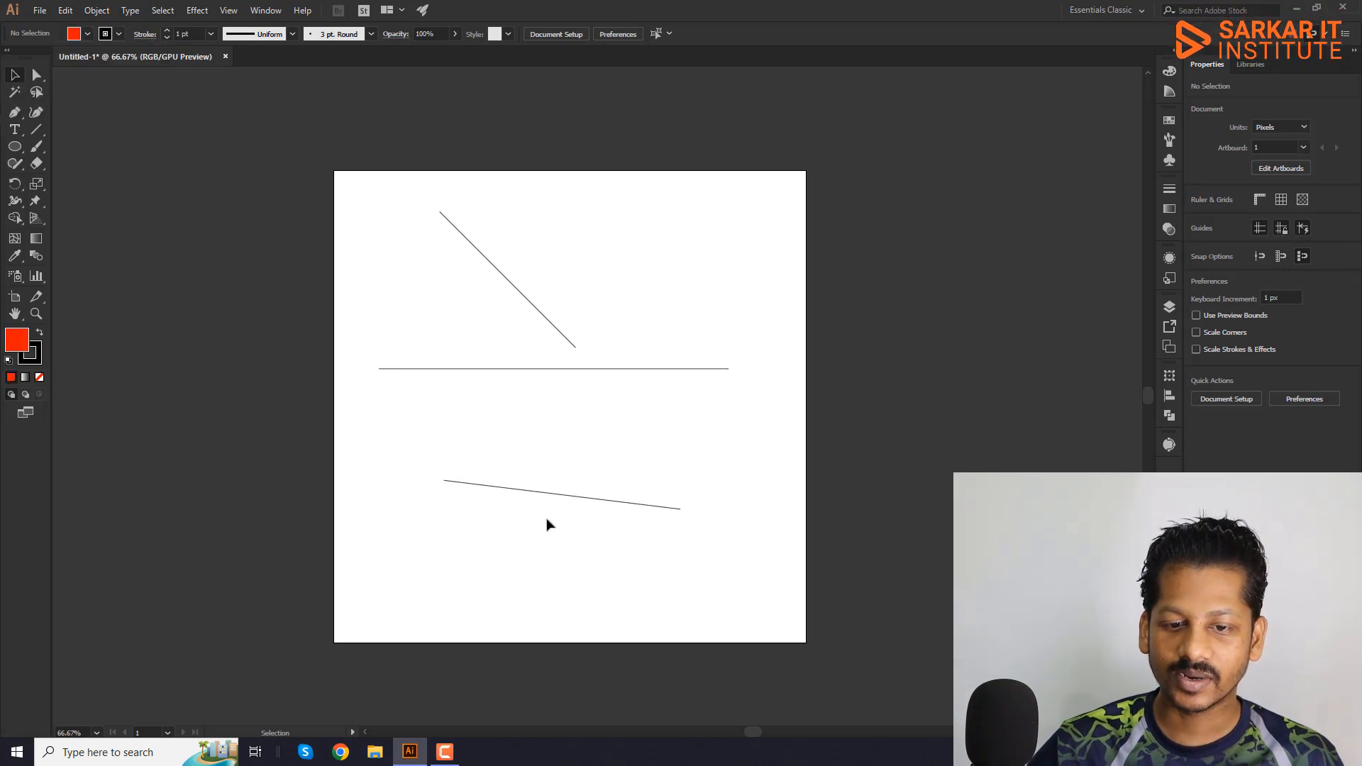
drag(580, 502, 561, 455)
click(583, 508)
click(532, 447)
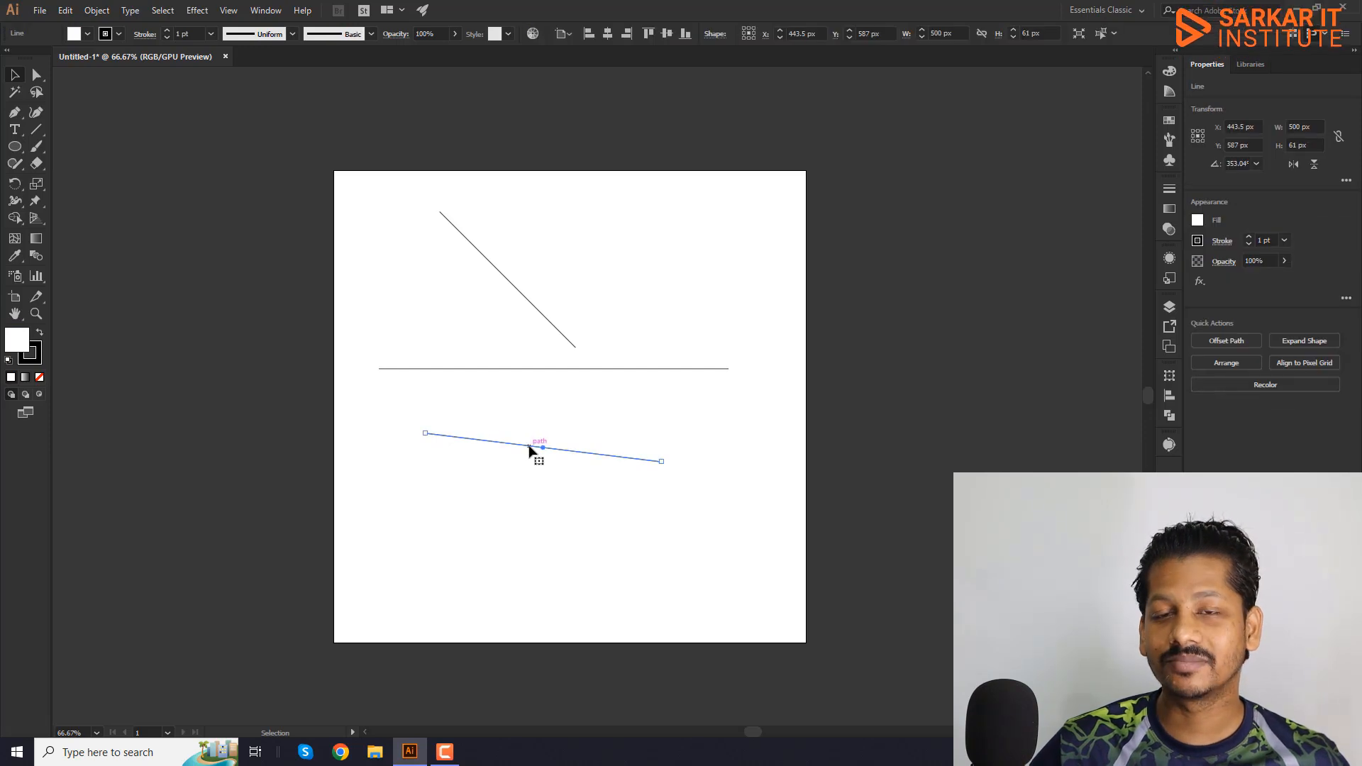
Draw an open three-point path of about 529 by 387 px with the Pen tool, extending below the artboard
click(16, 114)
click(441, 506)
click(691, 568)
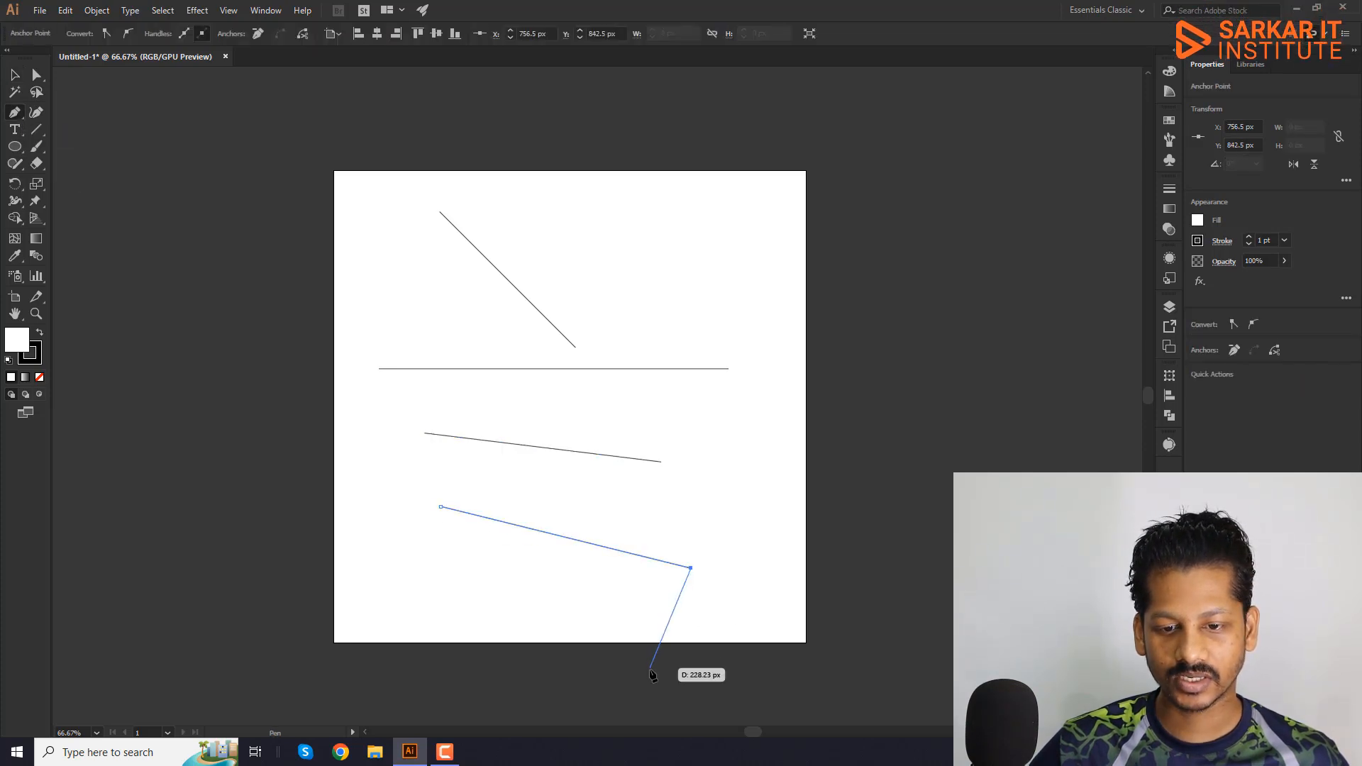
click(650, 689)
Fill the three-point path with red FF0000 and move it to the artboard's upper-right corner
click(14, 76)
double_click(17, 339)
click(674, 283)
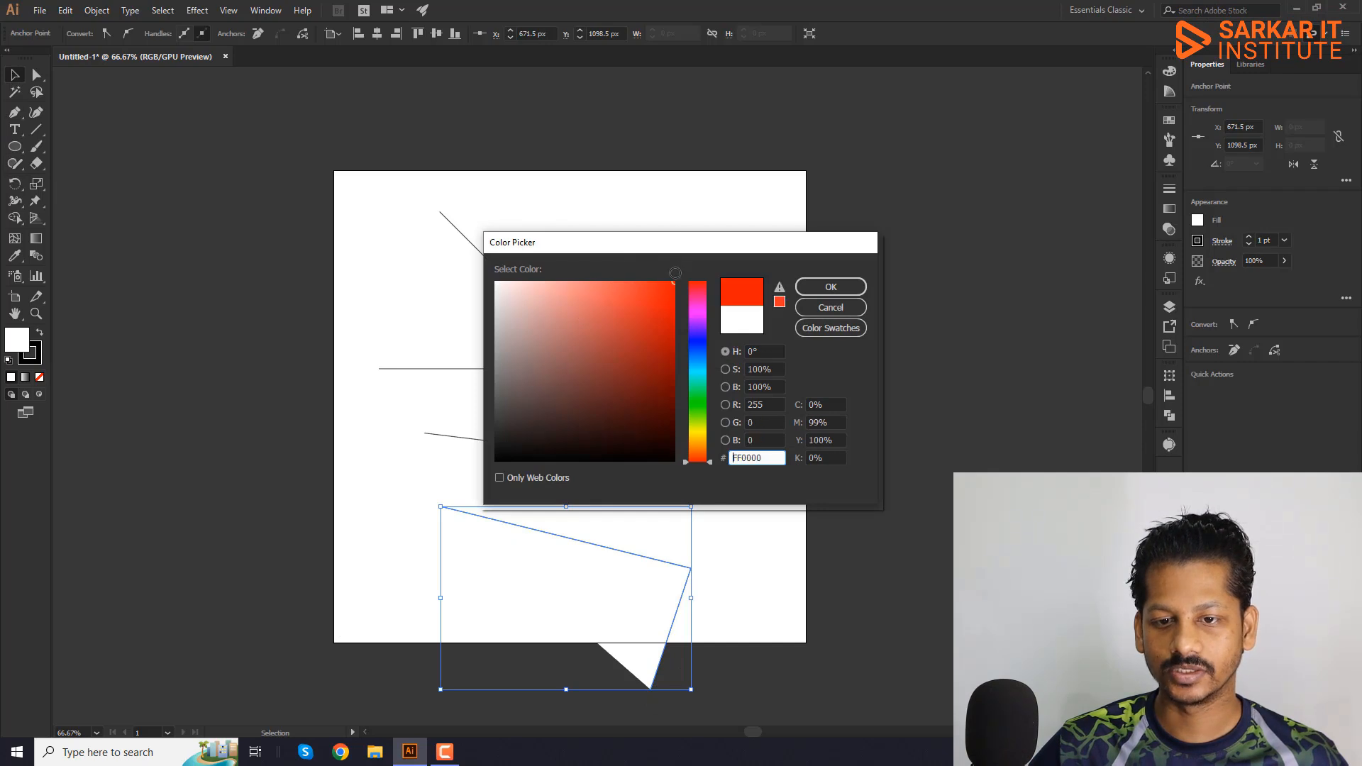
click(831, 287)
drag(642, 659, 815, 323)
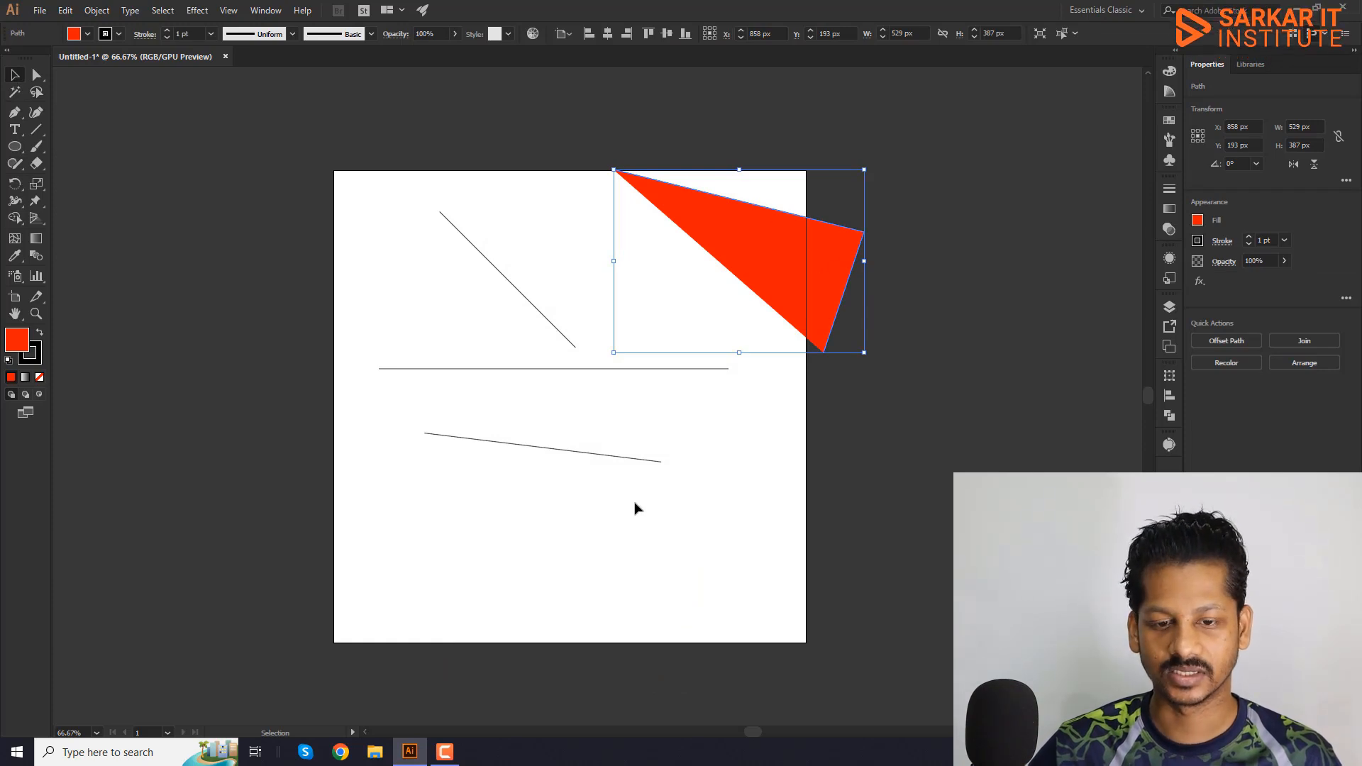
Select the sloping line to compare its fill, and delete the red three-point shape
click(599, 454)
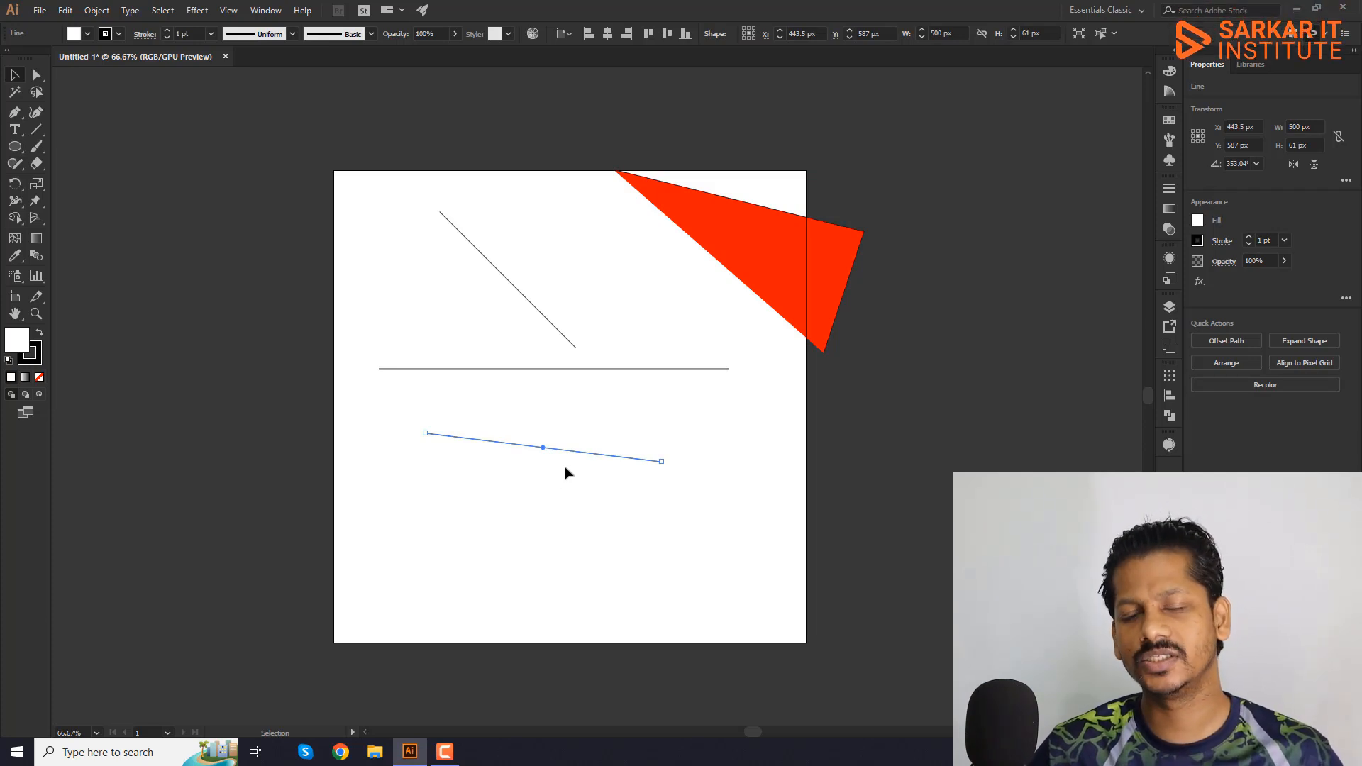
click(768, 228)
key(BackSpace)
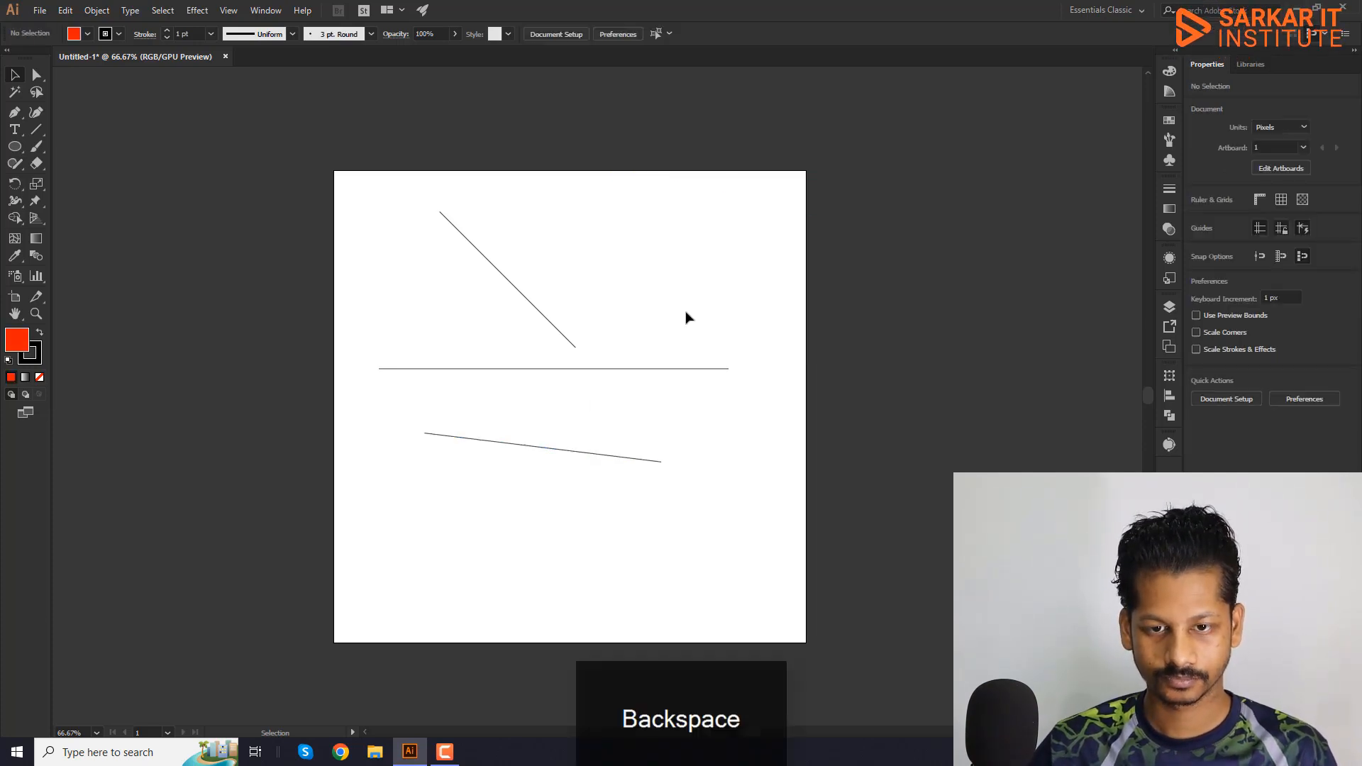
Delete the three remaining lines and detach the line tool group as a floating palette beside the artboard
drag(517, 274, 584, 486)
key(BackSpace)
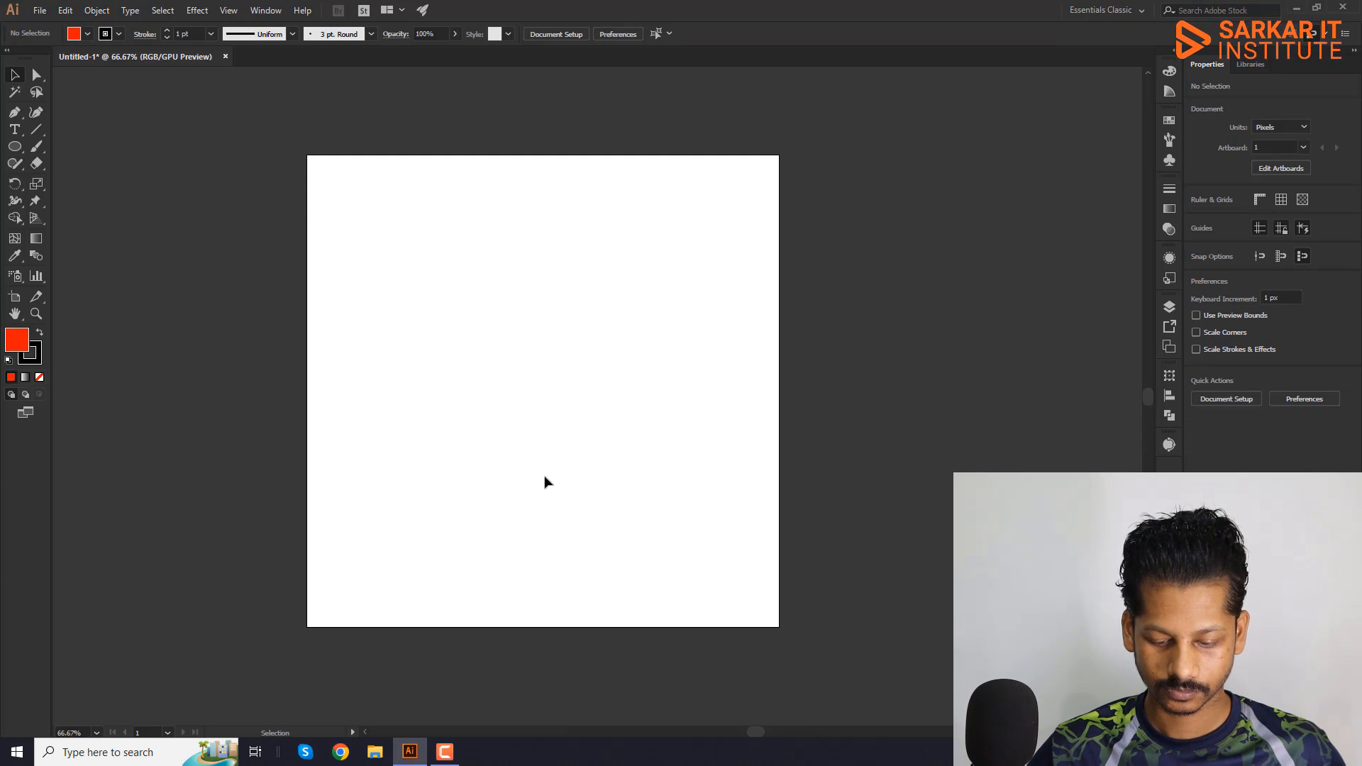
click(37, 133)
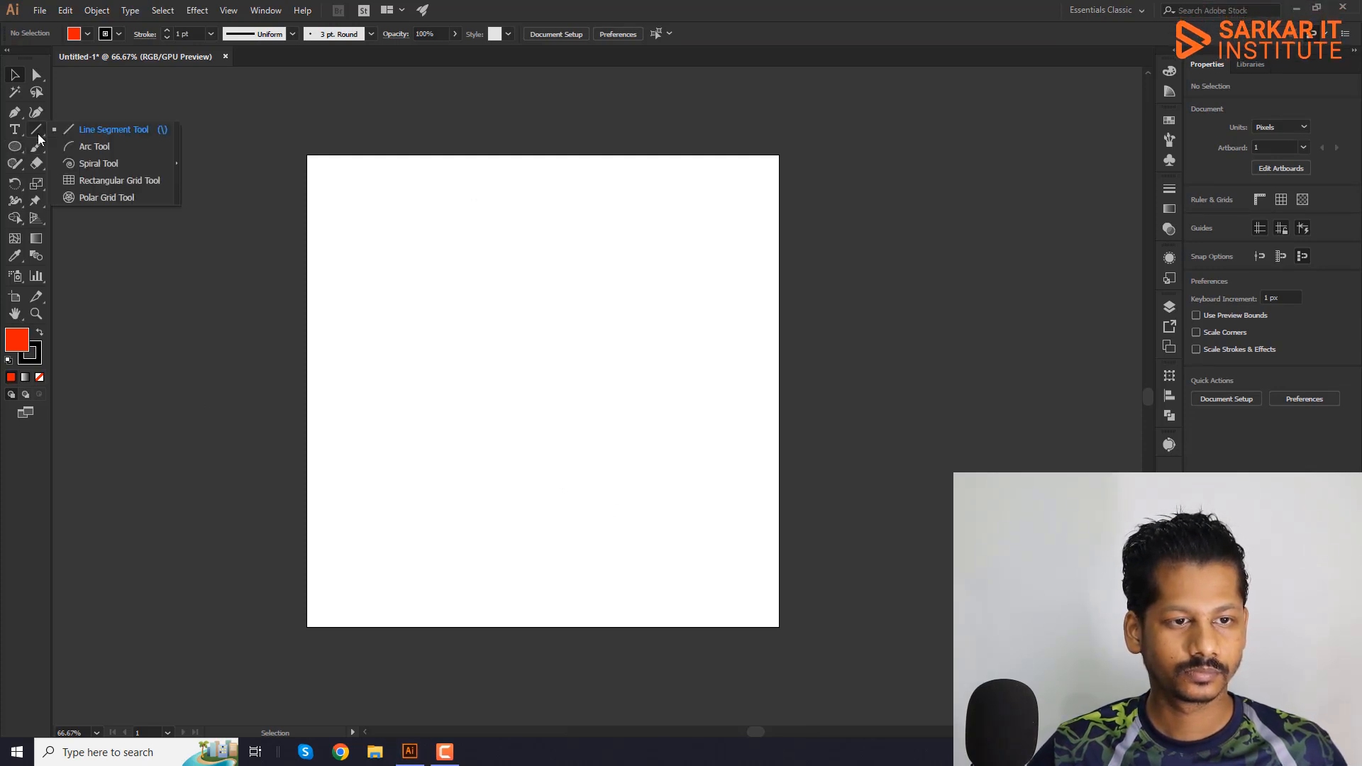
click(177, 163)
drag(100, 143, 227, 139)
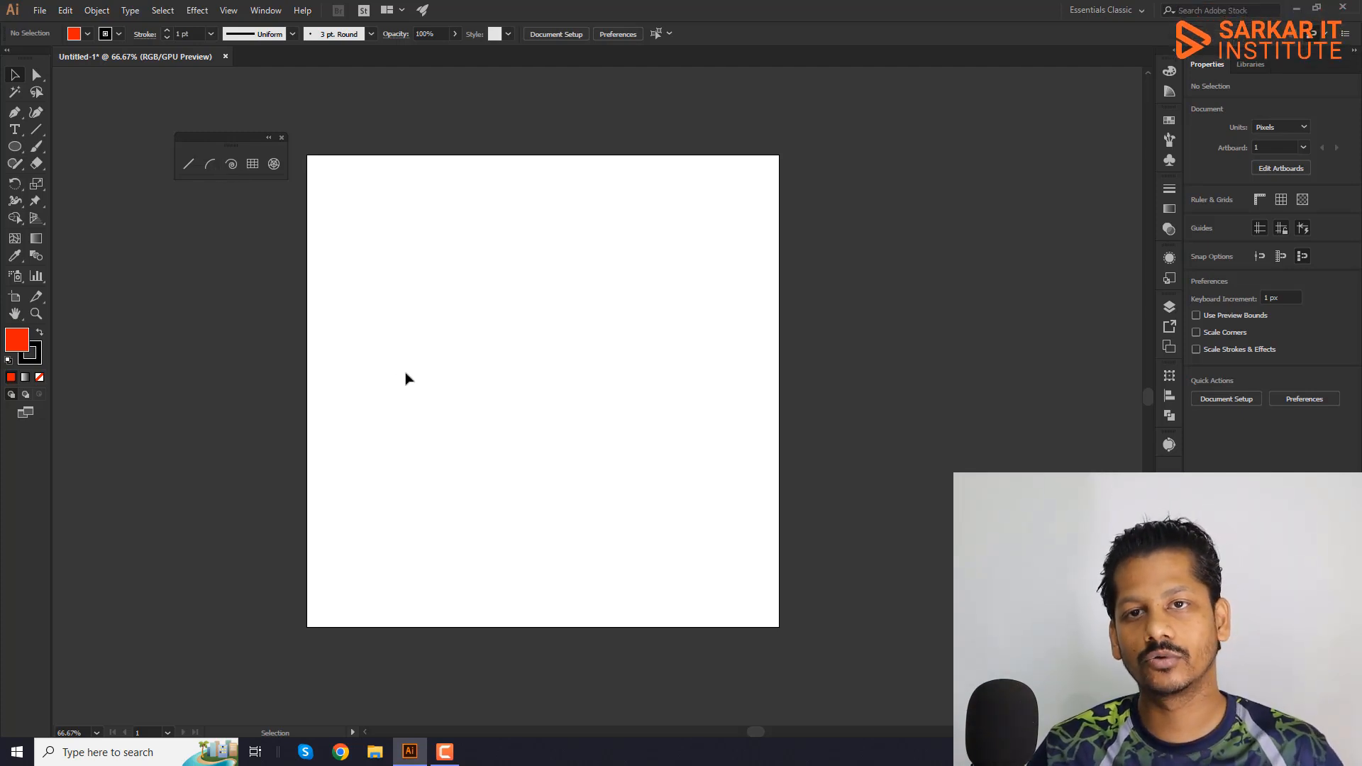
Draw seven freehand arcs of varying sizes across the artboard with the Arc tool, letting two extend past its edge
click(210, 164)
drag(349, 245, 652, 449)
drag(483, 212, 734, 378)
mouse_move(570, 194)
mouse_down()
mouse_move(763, 276)
mouse_move(843, 354)
mouse_up()
drag(727, 210, 944, 427)
drag(327, 401, 683, 607)
drag(488, 456, 596, 516)
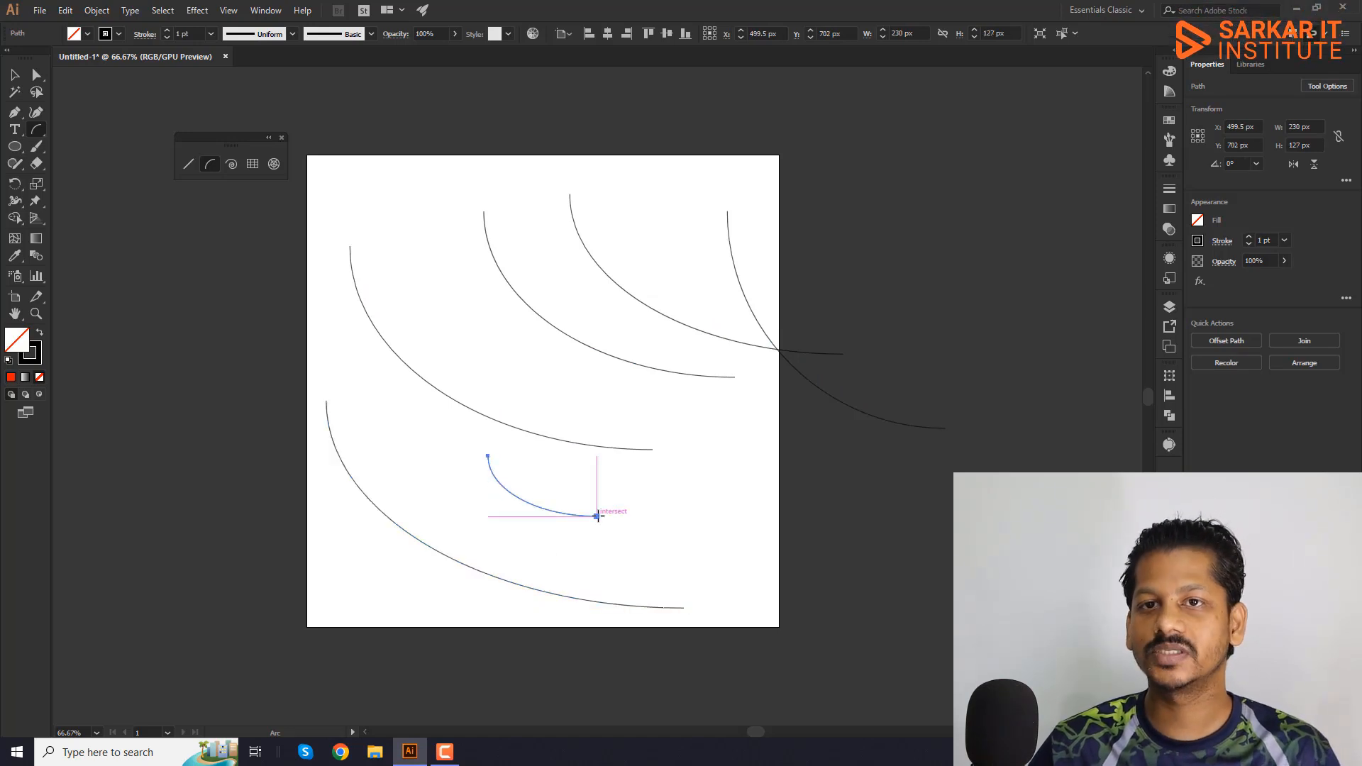
drag(487, 325, 636, 418)
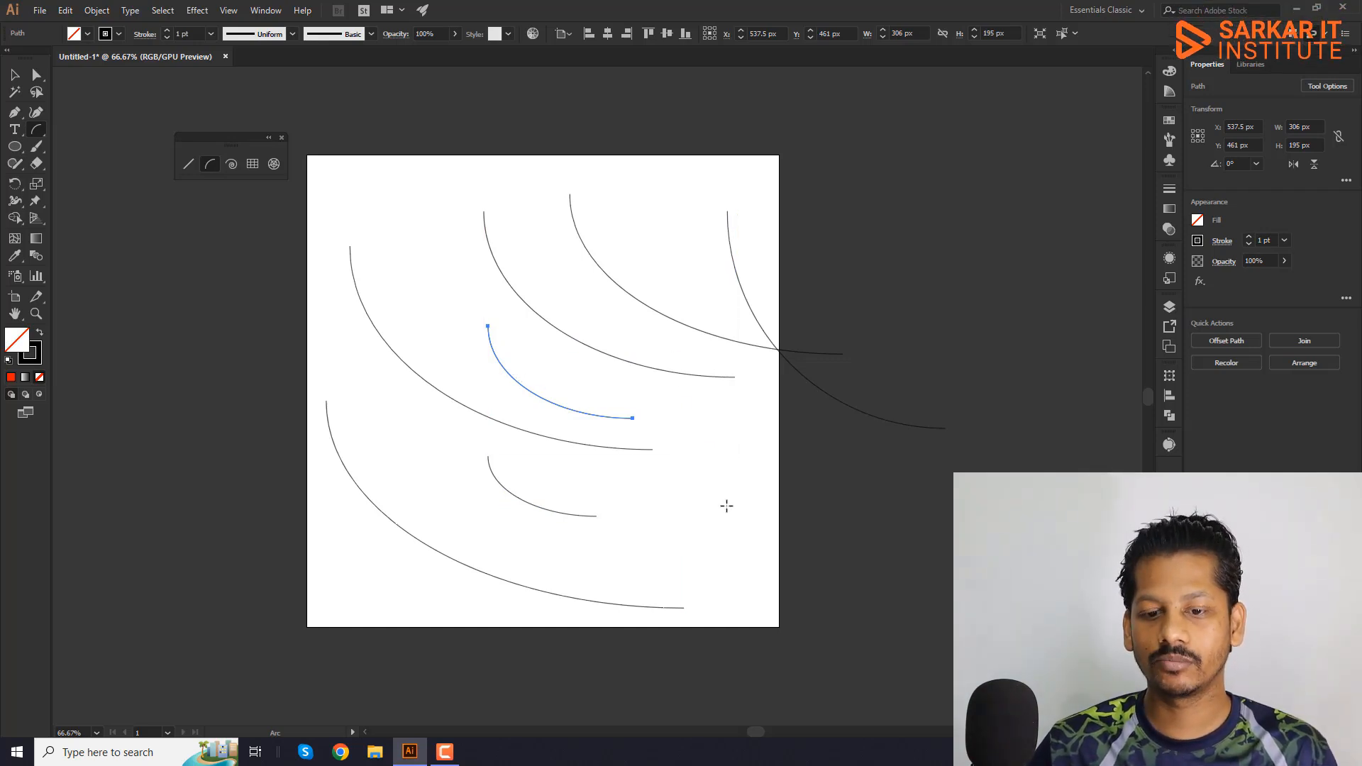
Draw an arc of about 393 by 291 px across the artboard's lower-right edge, adjusting its slope while drawing so it bows up and outward
key(Down)
drag(688, 443, 875, 584)
key(Up)
key(Down)
key(Up)
Select all the arcs and delete them
key(v)
key(ctrl+a)
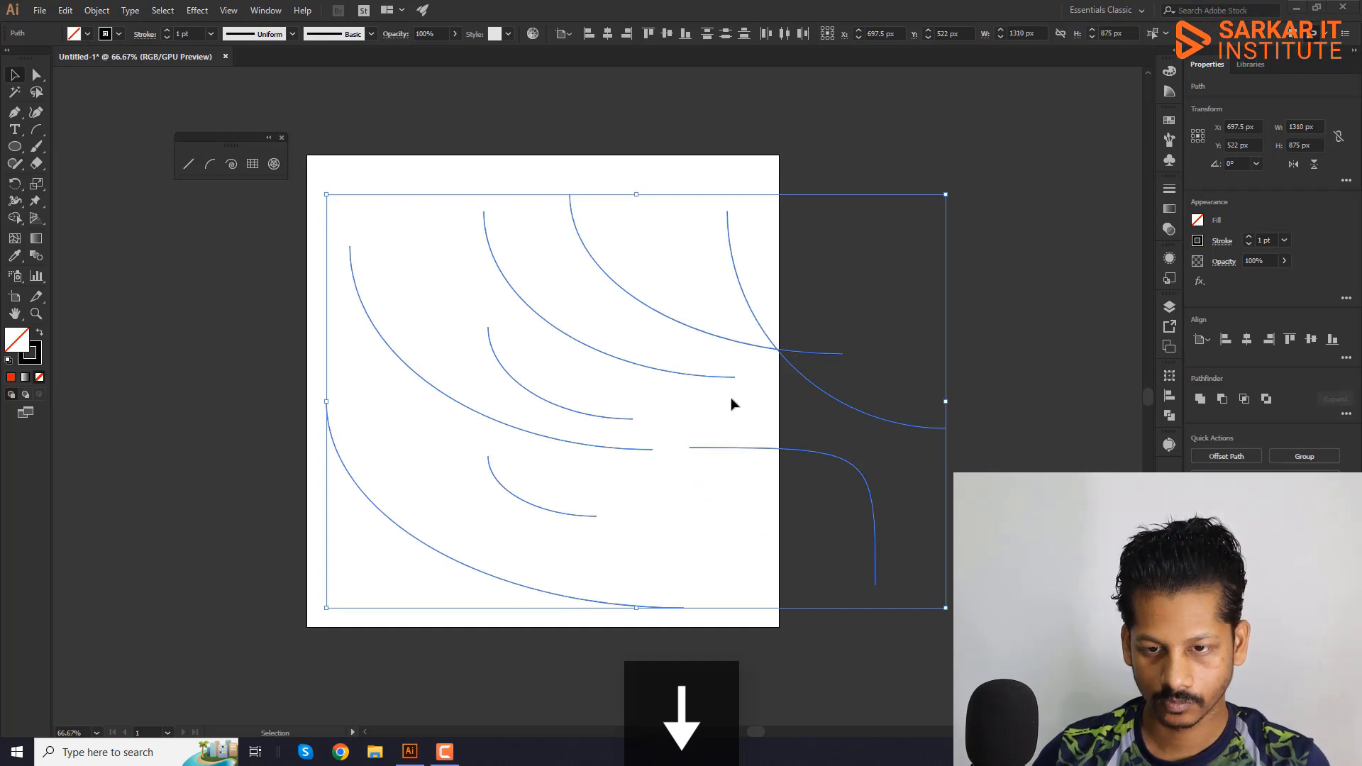
key(BackSpace)
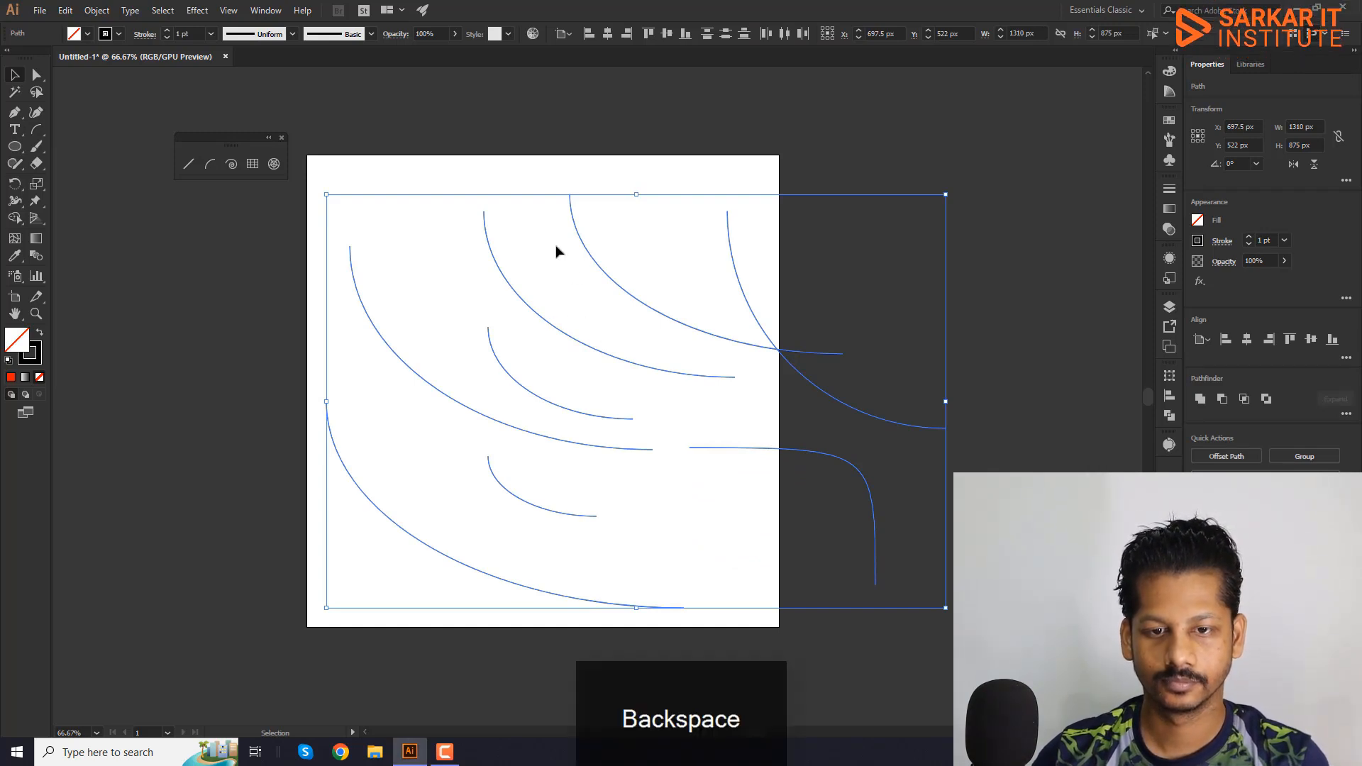
click(452, 150)
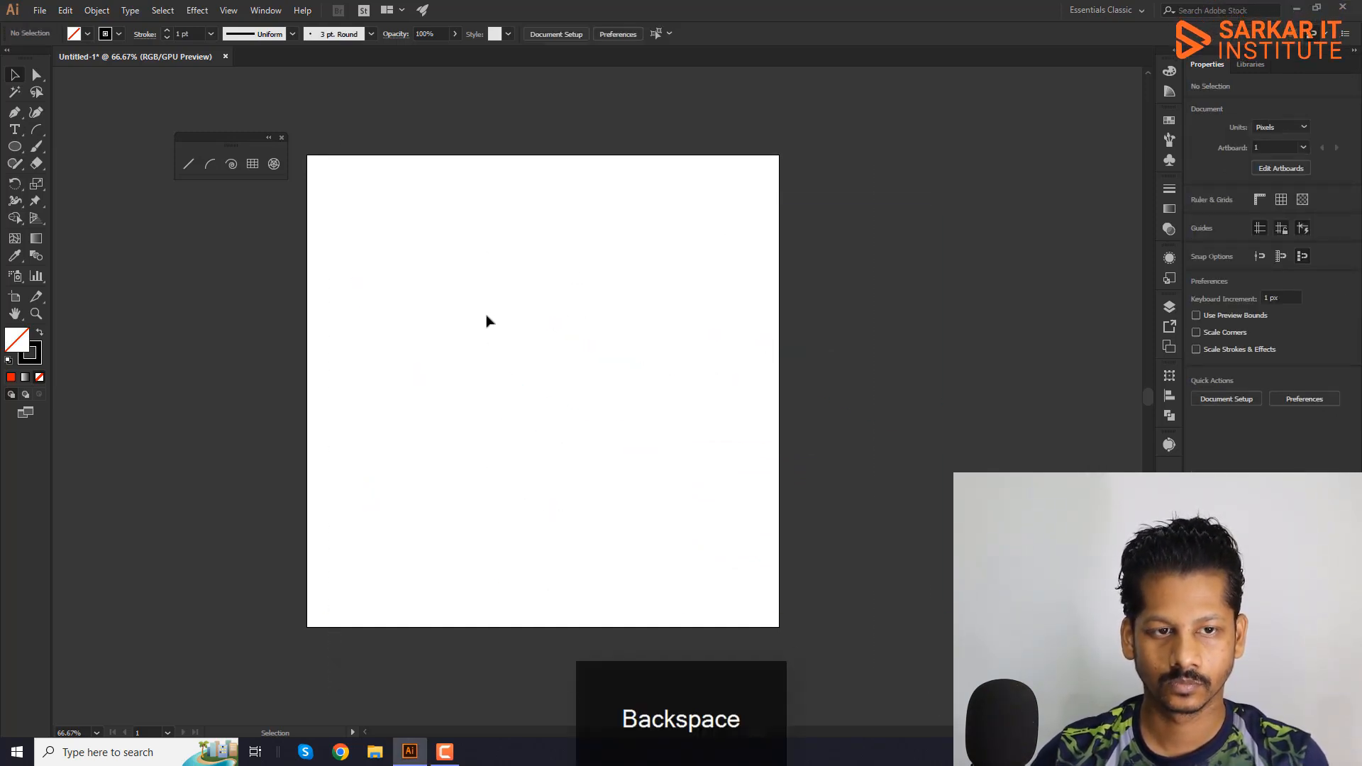
Place an open arc with the Arc tool options: 393 px by 291 px, base along the X Axis, slope -100
click(210, 165)
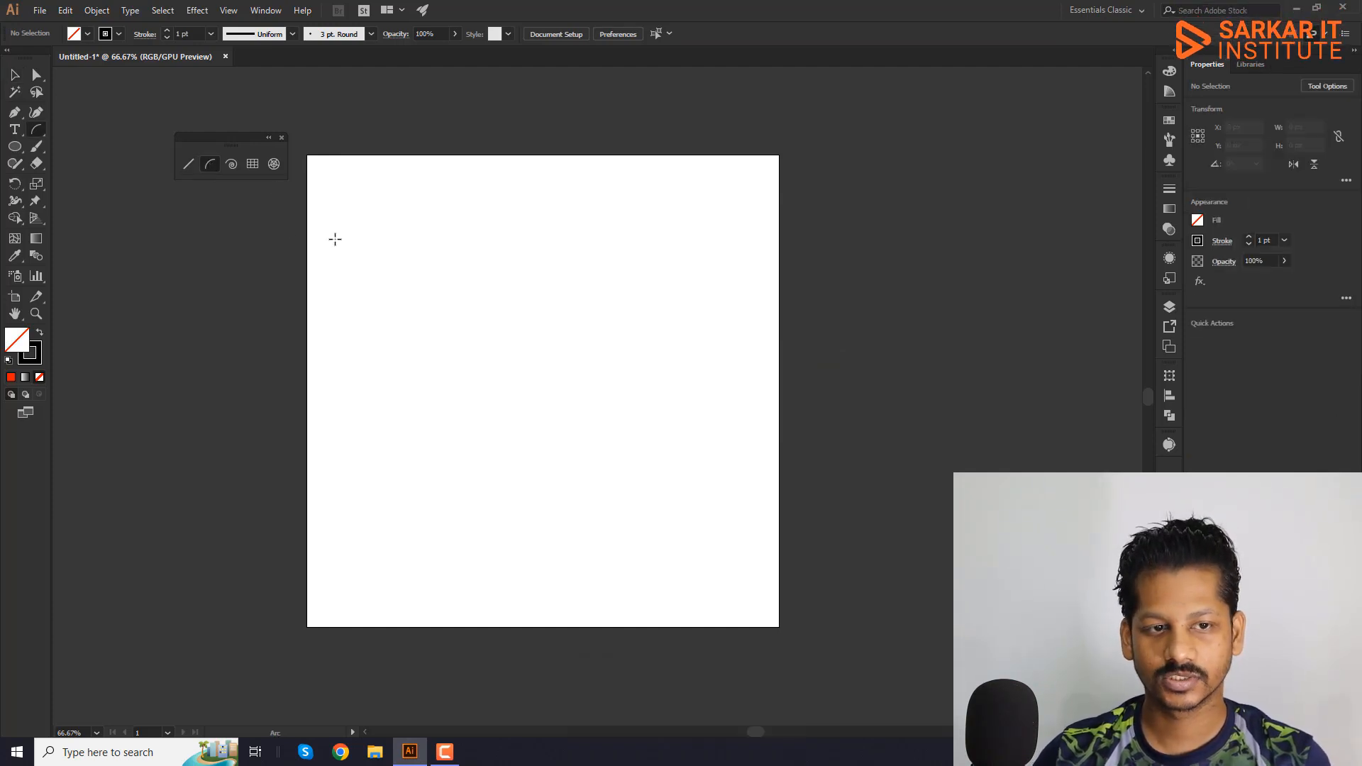
click(526, 345)
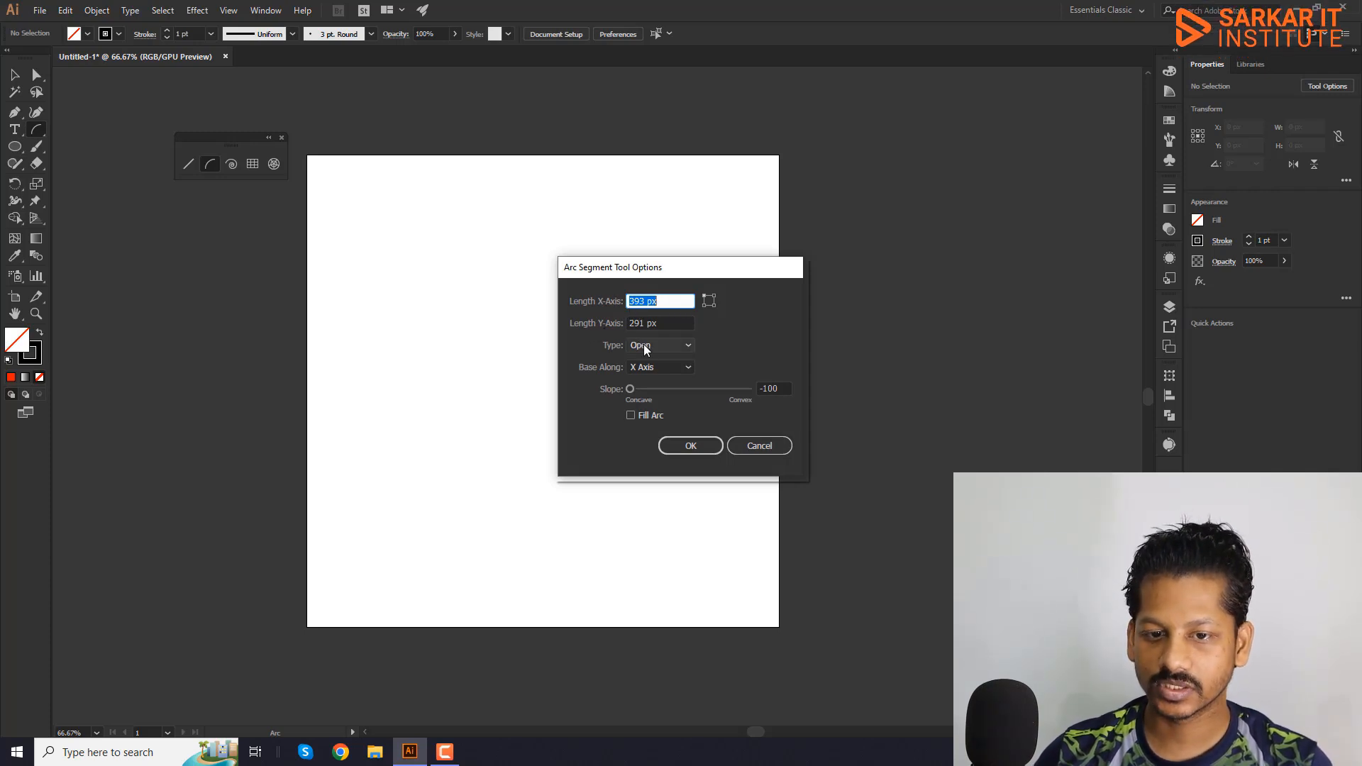
click(675, 349)
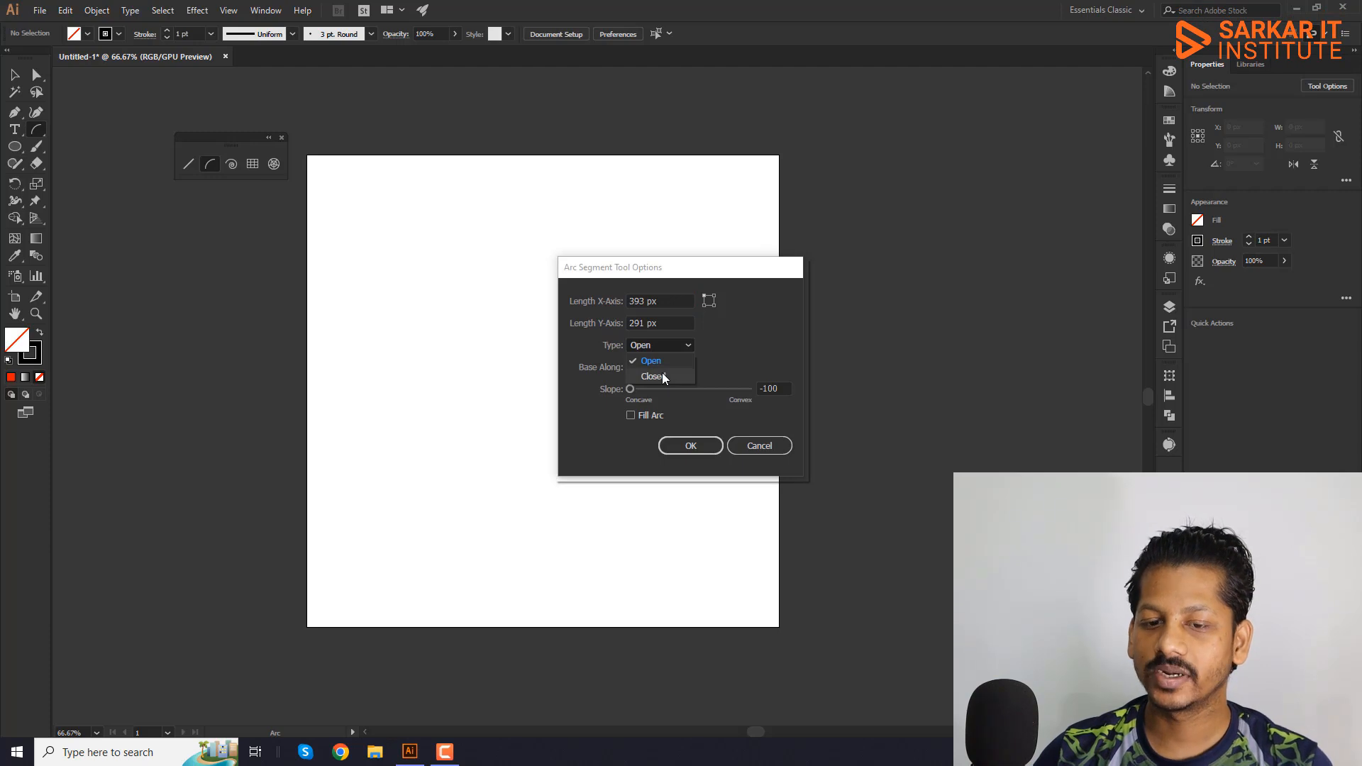
click(717, 363)
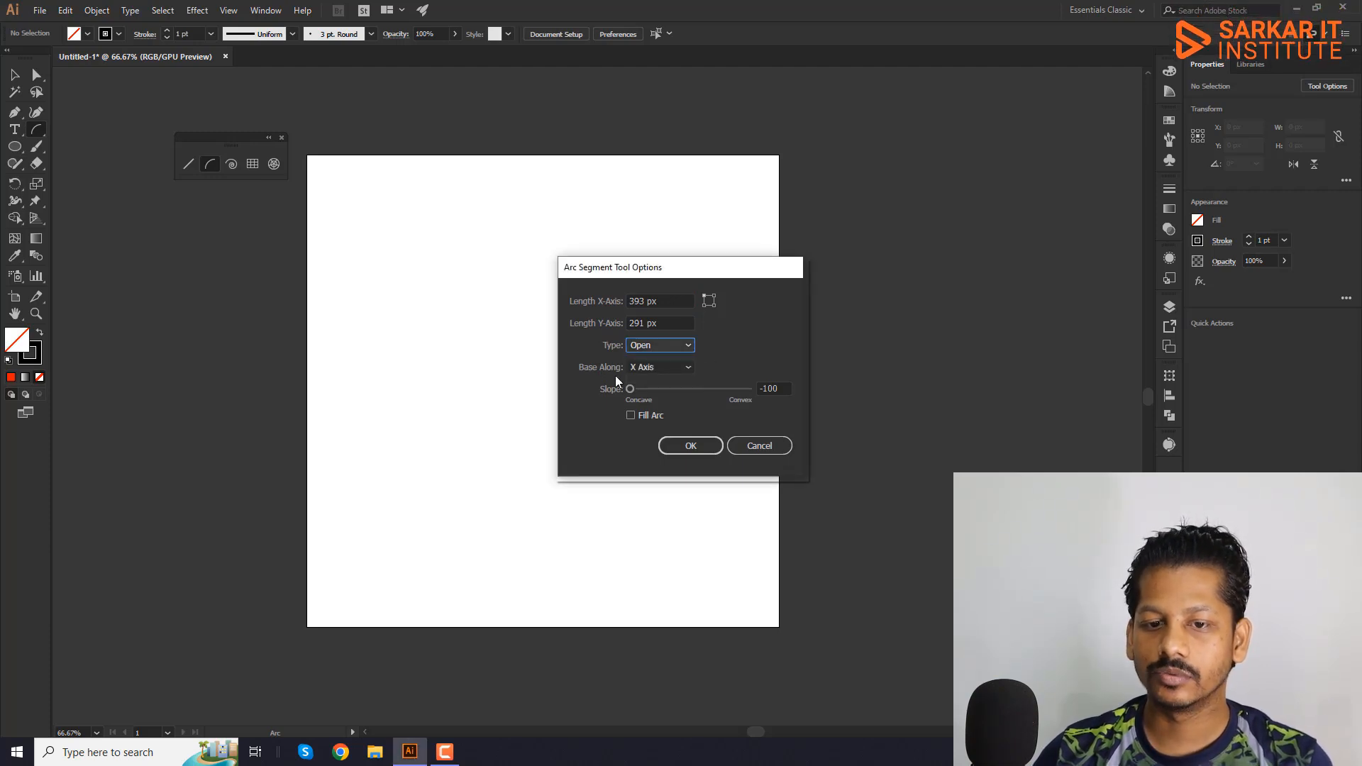
click(669, 370)
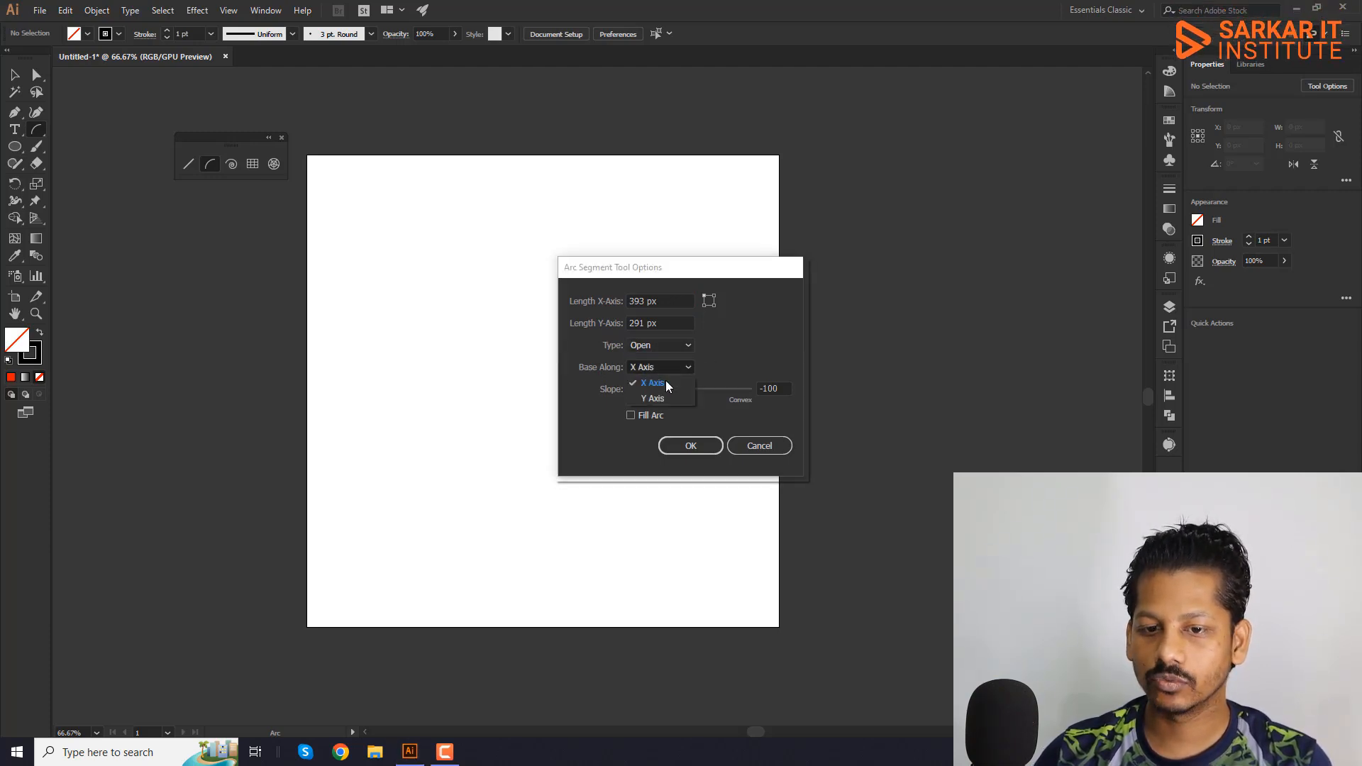
click(652, 383)
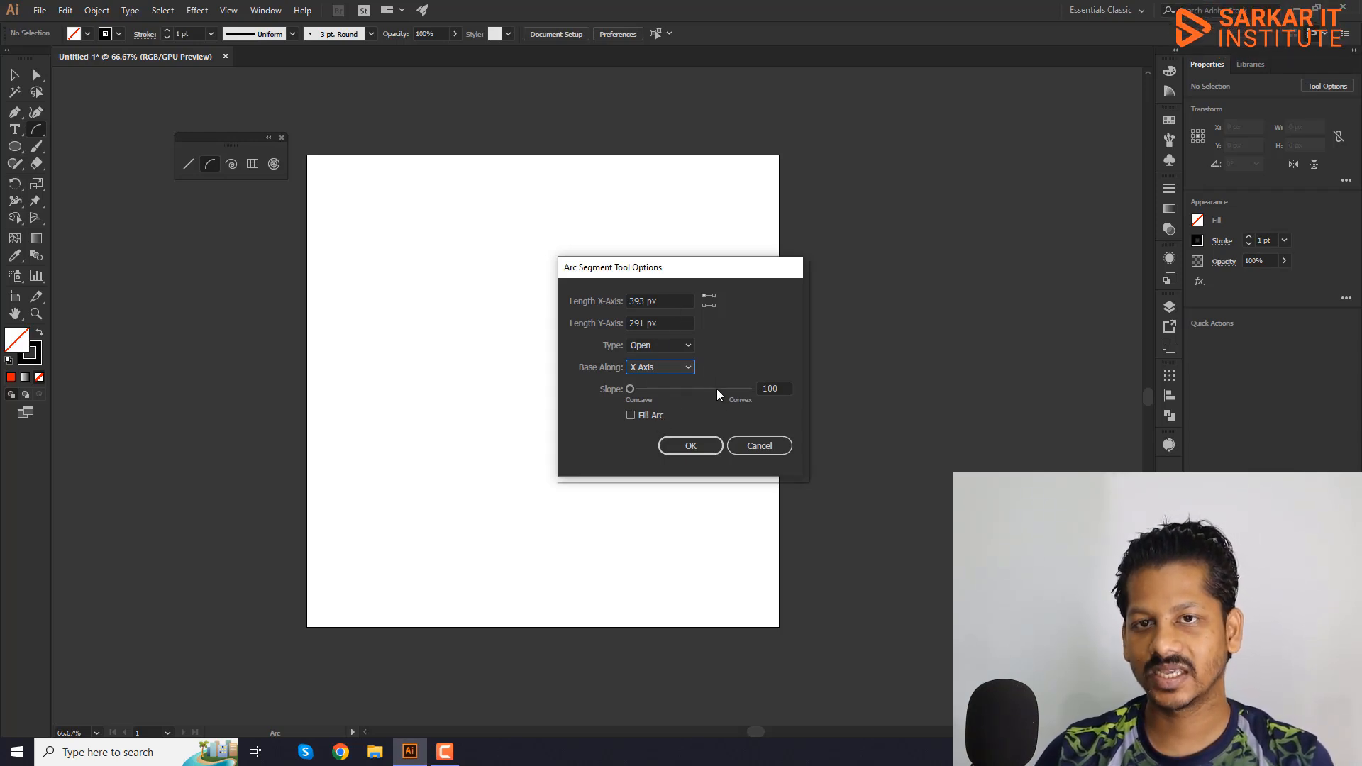
click(685, 447)
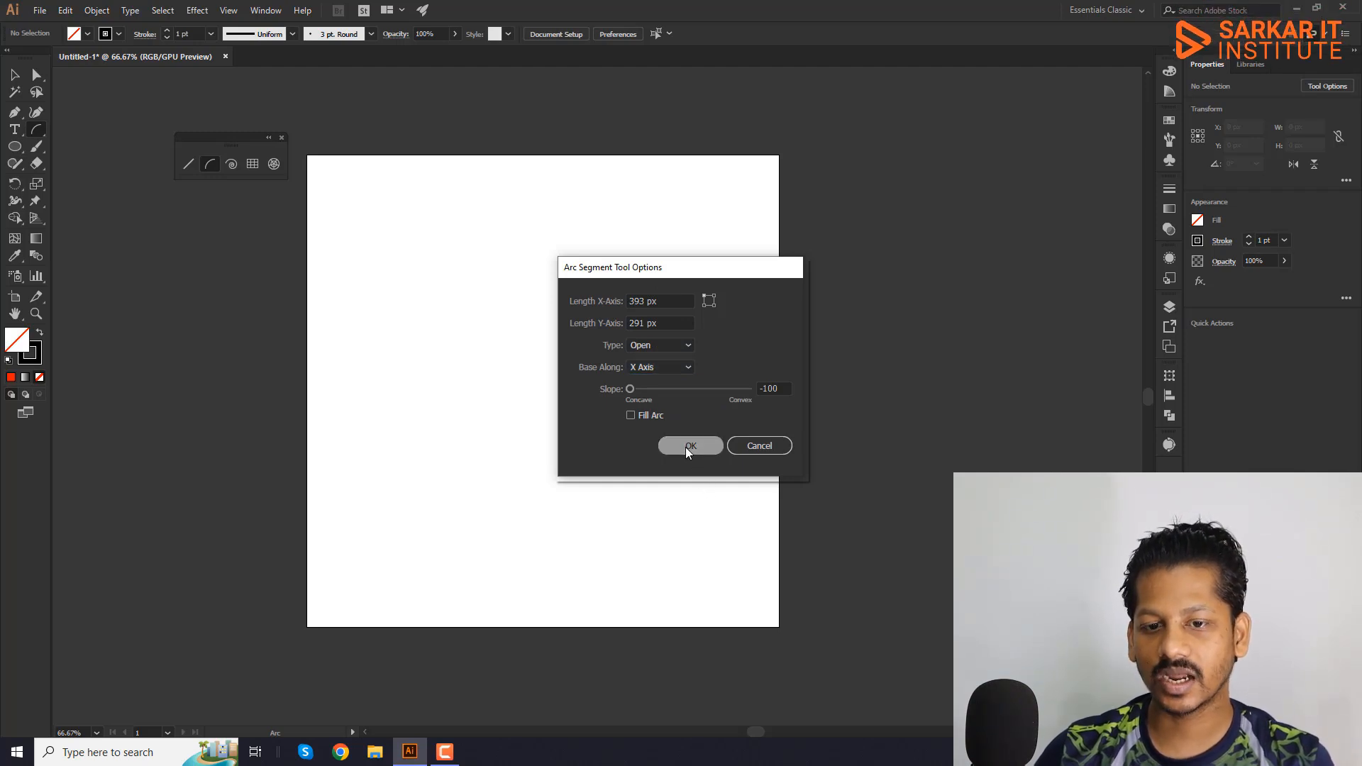
Place a 393 by 291 px arc above the first one with its type set to Closed
click(483, 262)
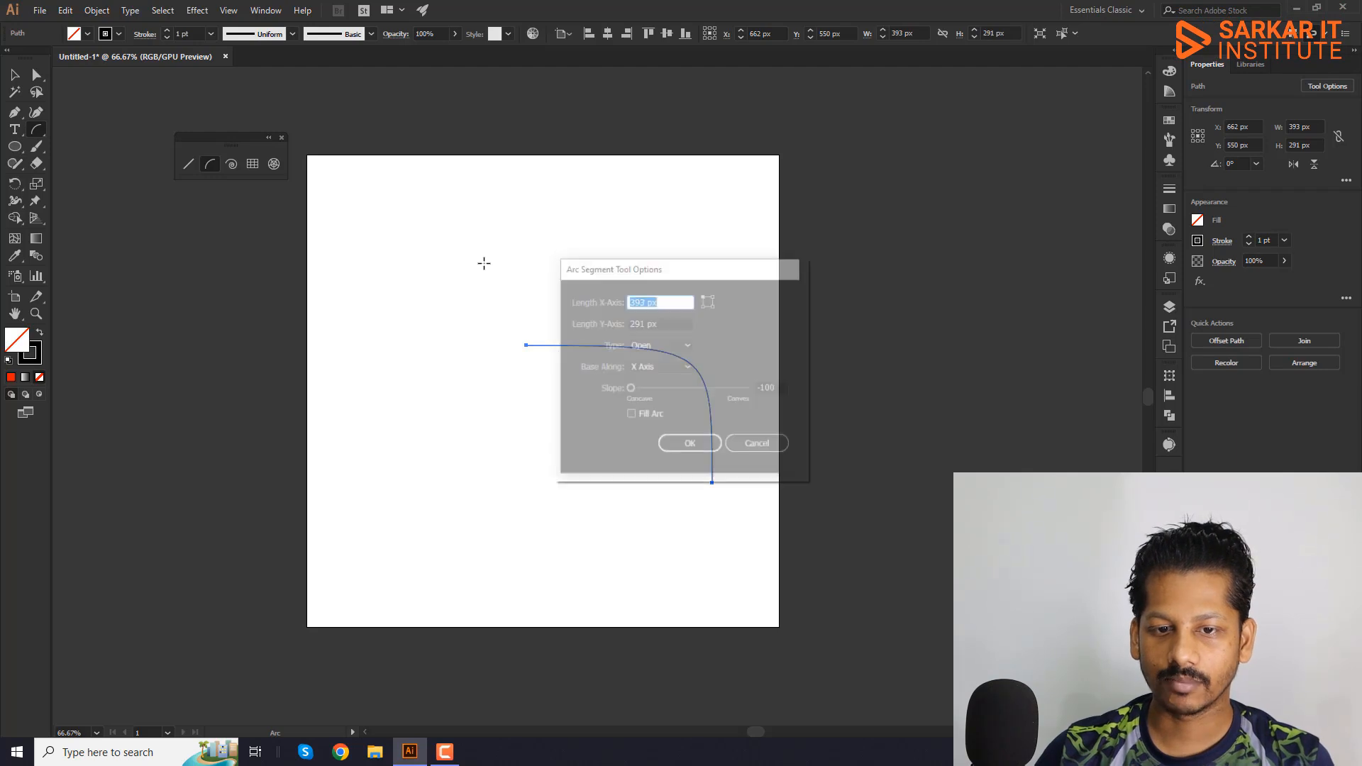
click(649, 346)
click(647, 369)
click(691, 445)
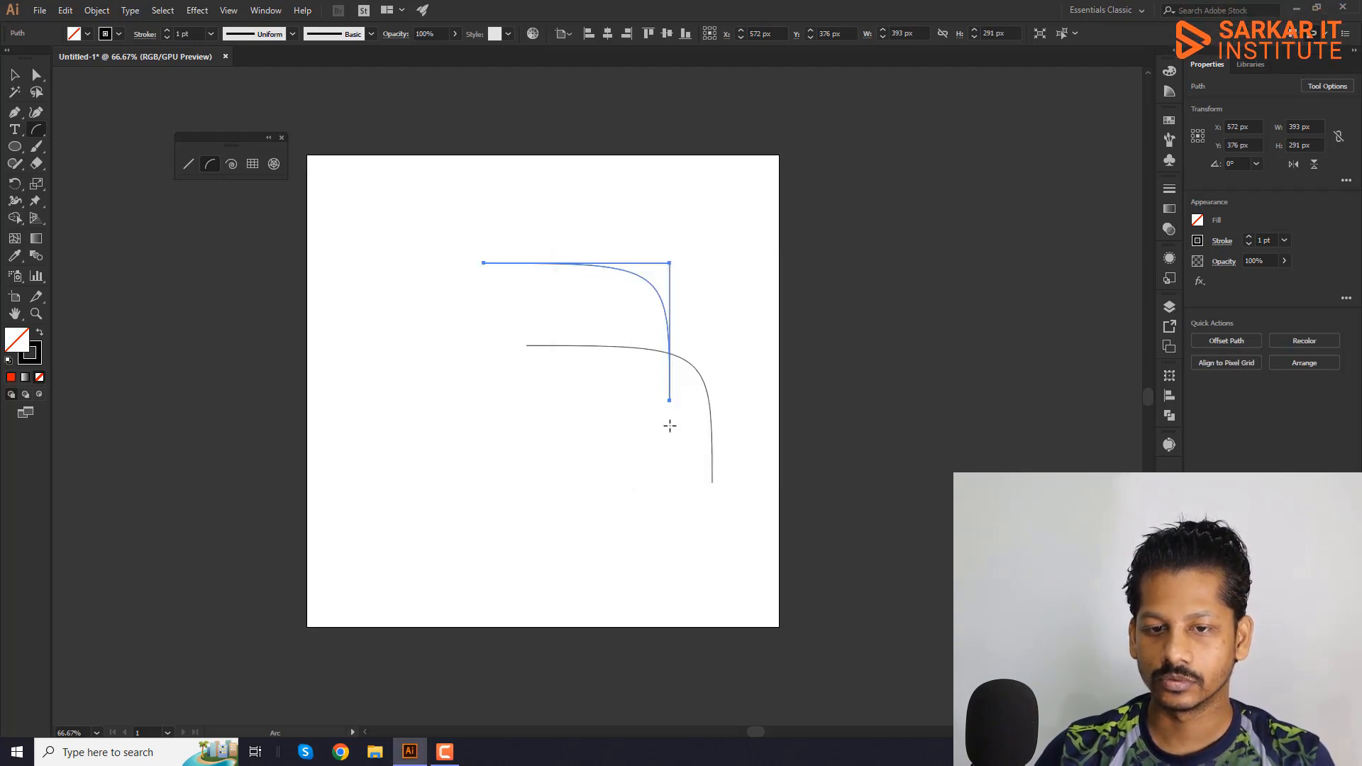
Move the closed arc to the artboard's lower-left area to compare it with the open one, and delete both arcs
key(v)
click(341, 361)
drag(651, 280, 491, 445)
click(603, 415)
click(684, 363)
click(678, 383)
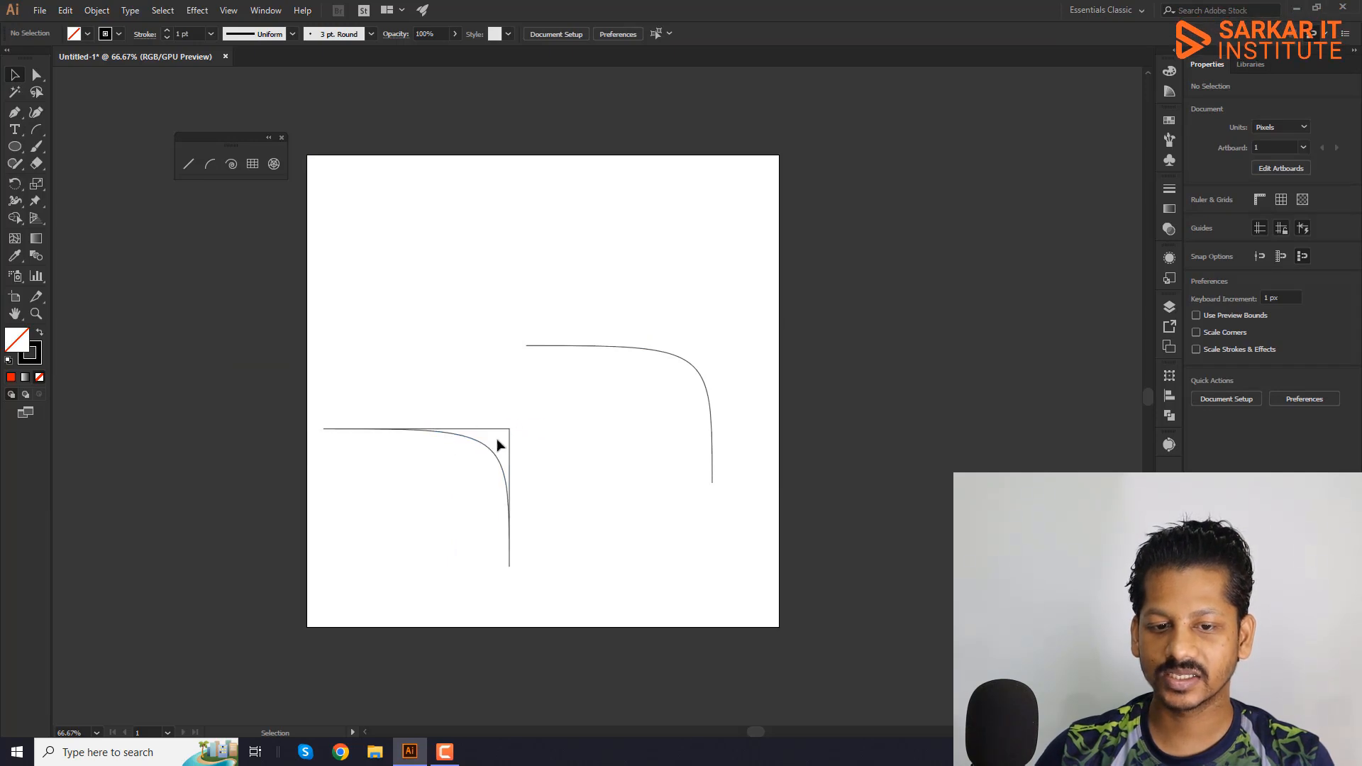
drag(432, 301, 724, 569)
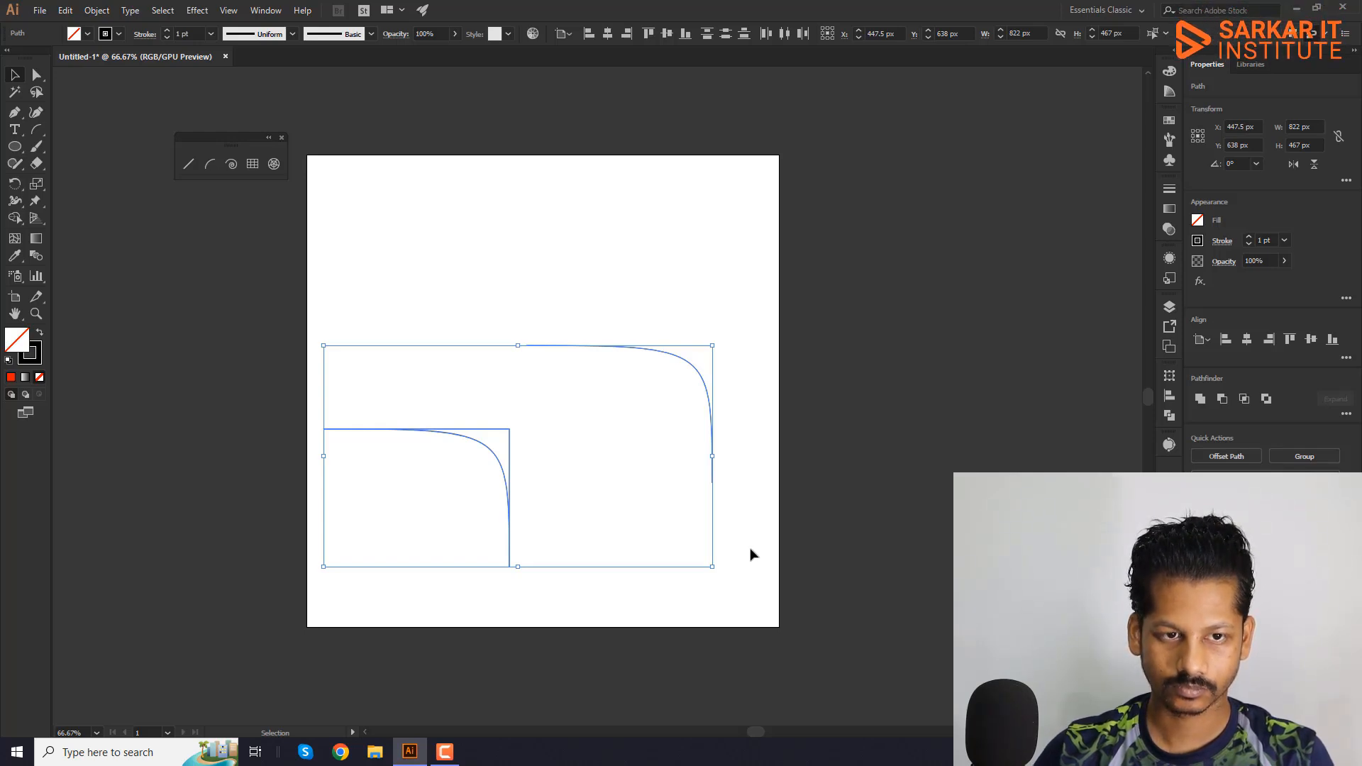
key(BackSpace)
Draw a closed arc of about 499 by 279 px near the artboard's centre, and review the arc options without placing another
click(210, 163)
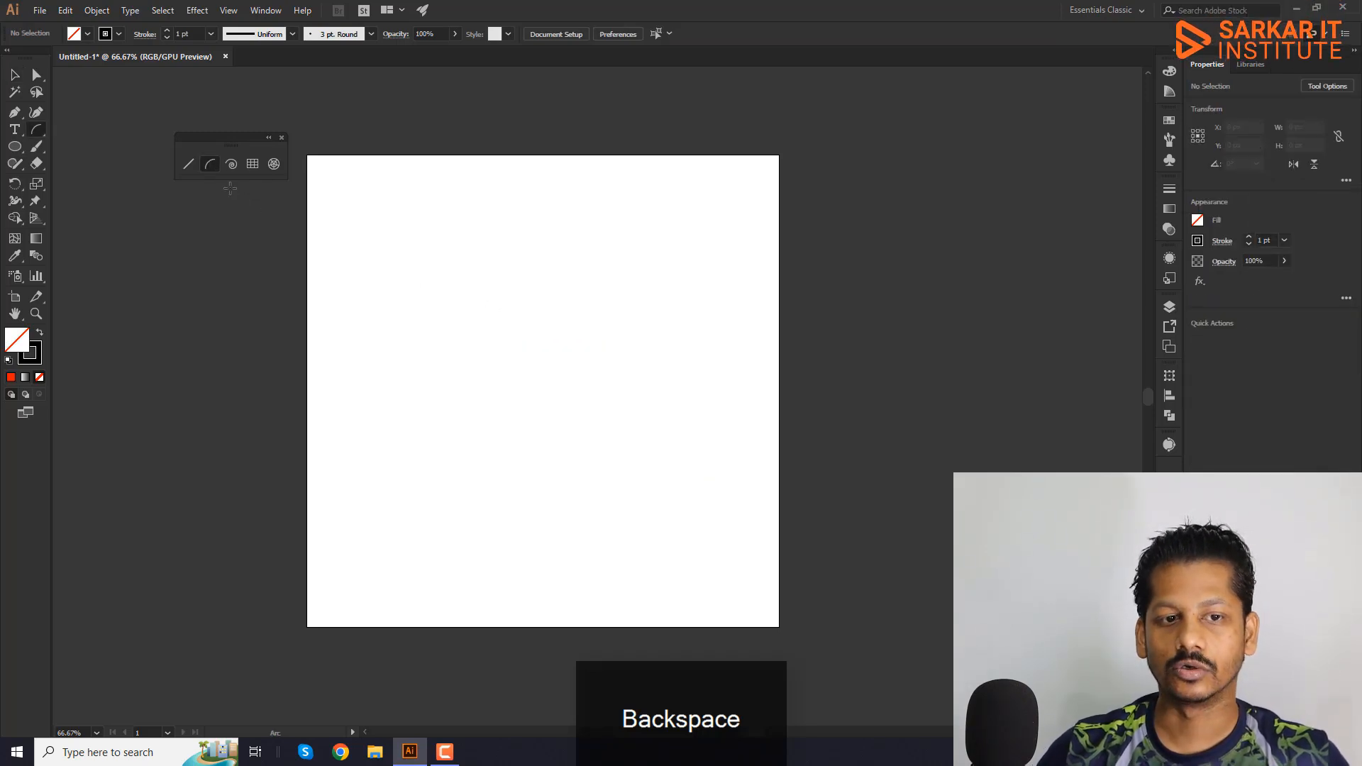
drag(416, 294, 652, 426)
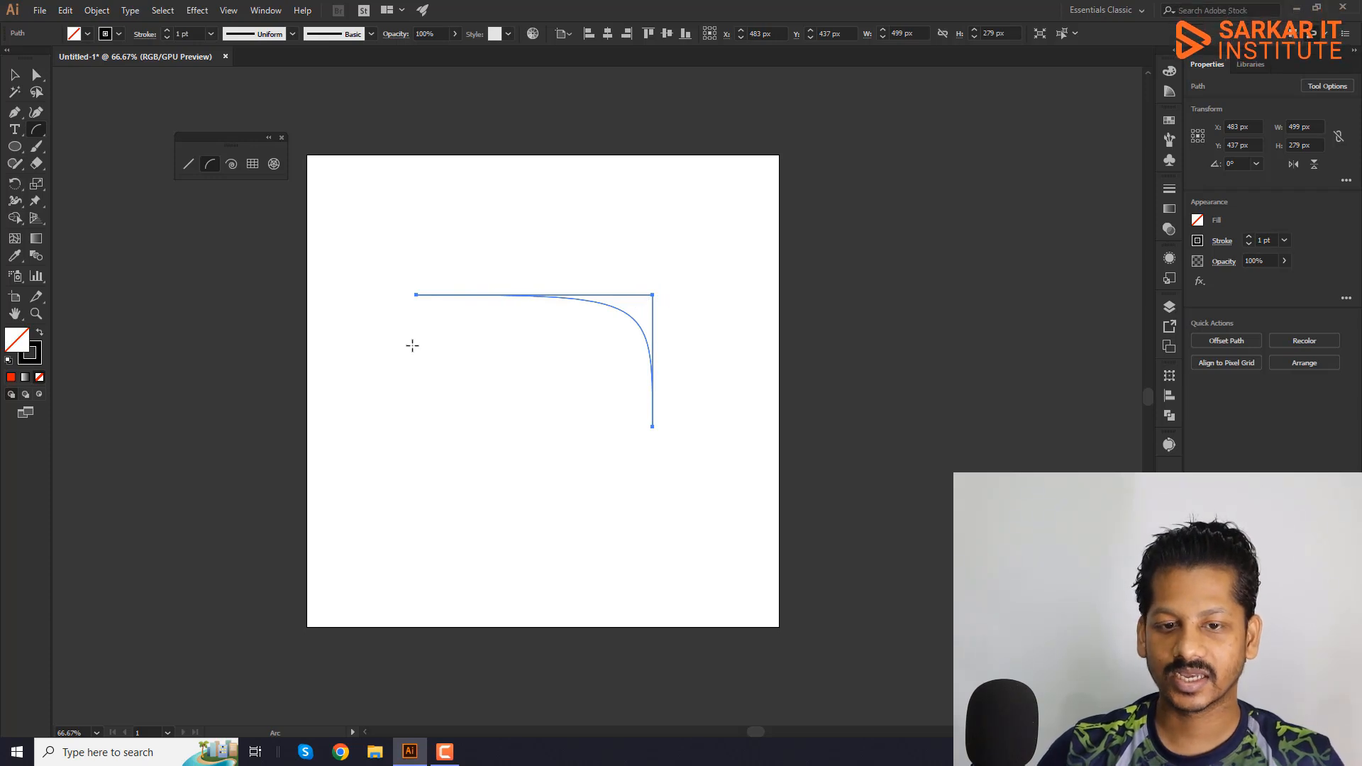
click(556, 200)
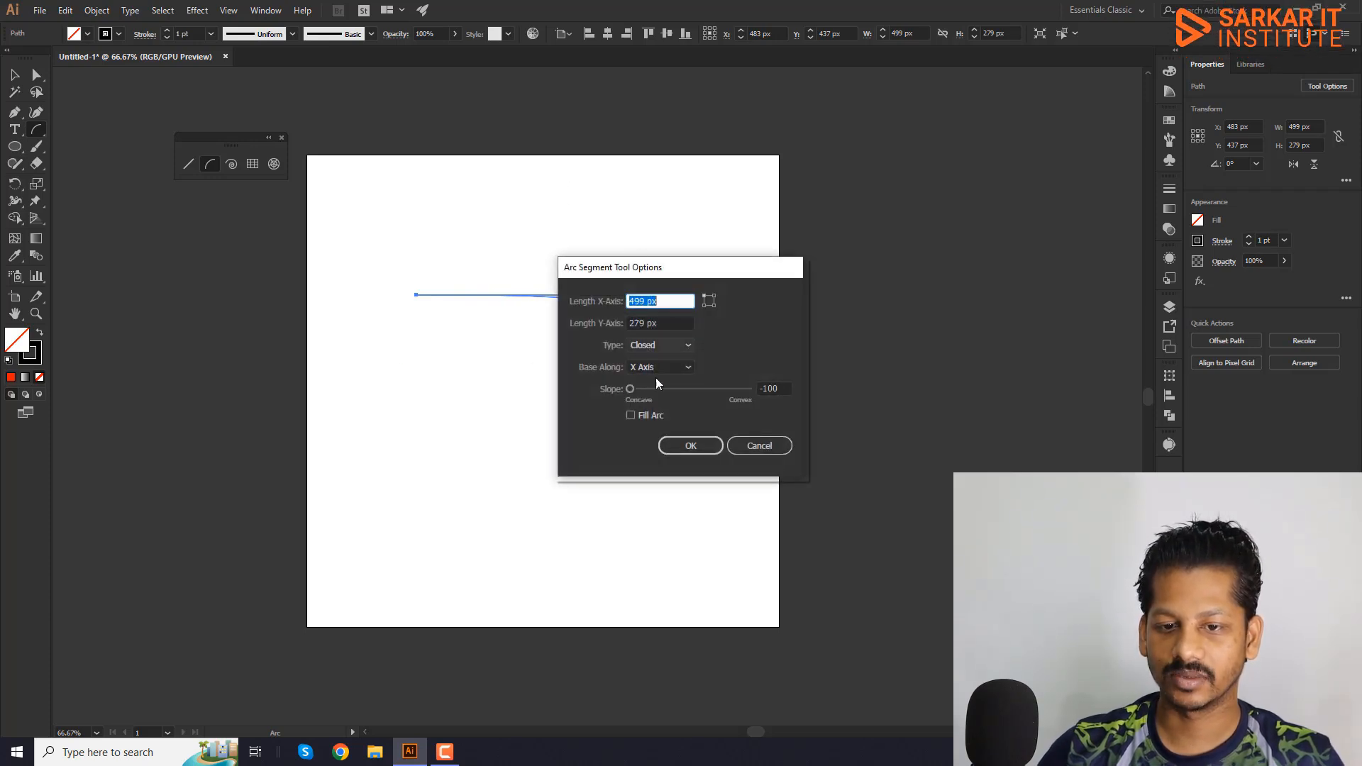
click(773, 445)
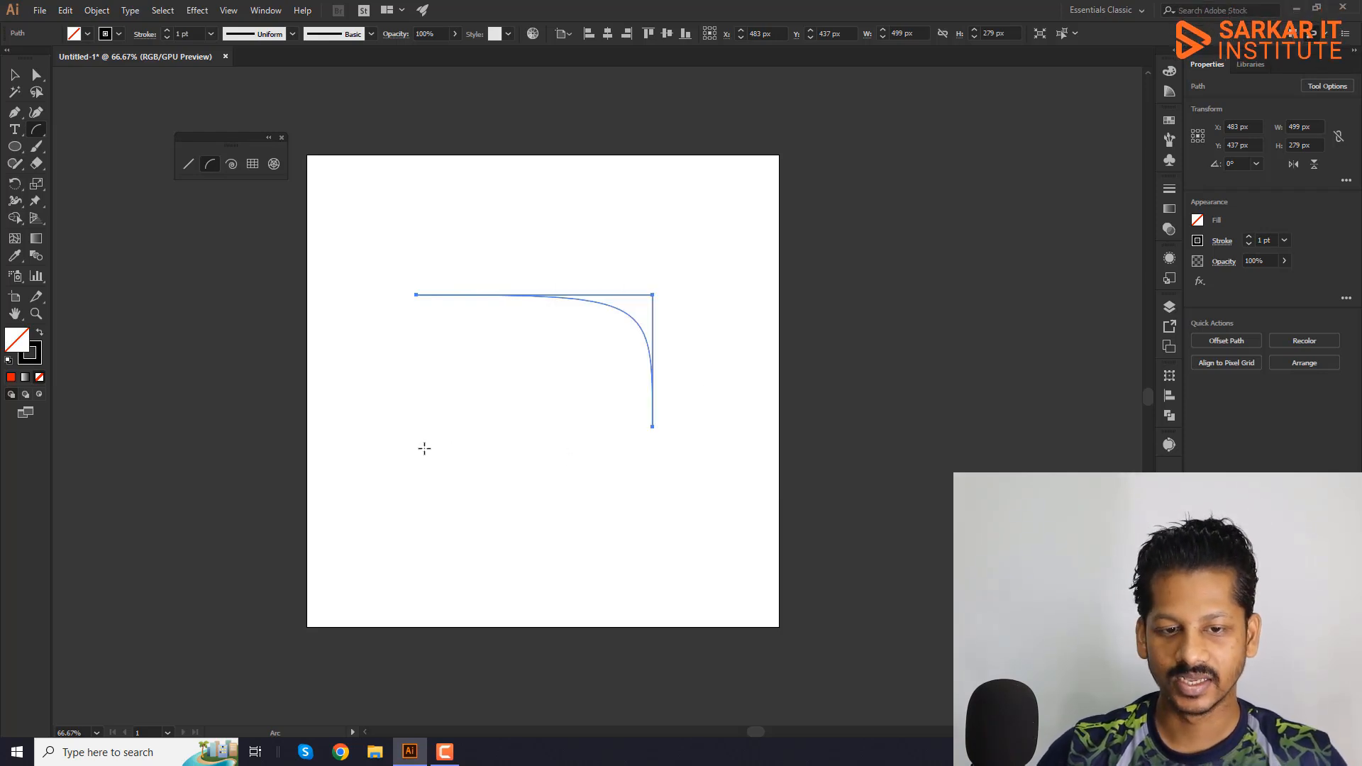
Draw an open arc of about 334 by 344 px at the lower left and a closed one of about 488 by 339 px at the upper right
drag(381, 415, 540, 578)
key(c)
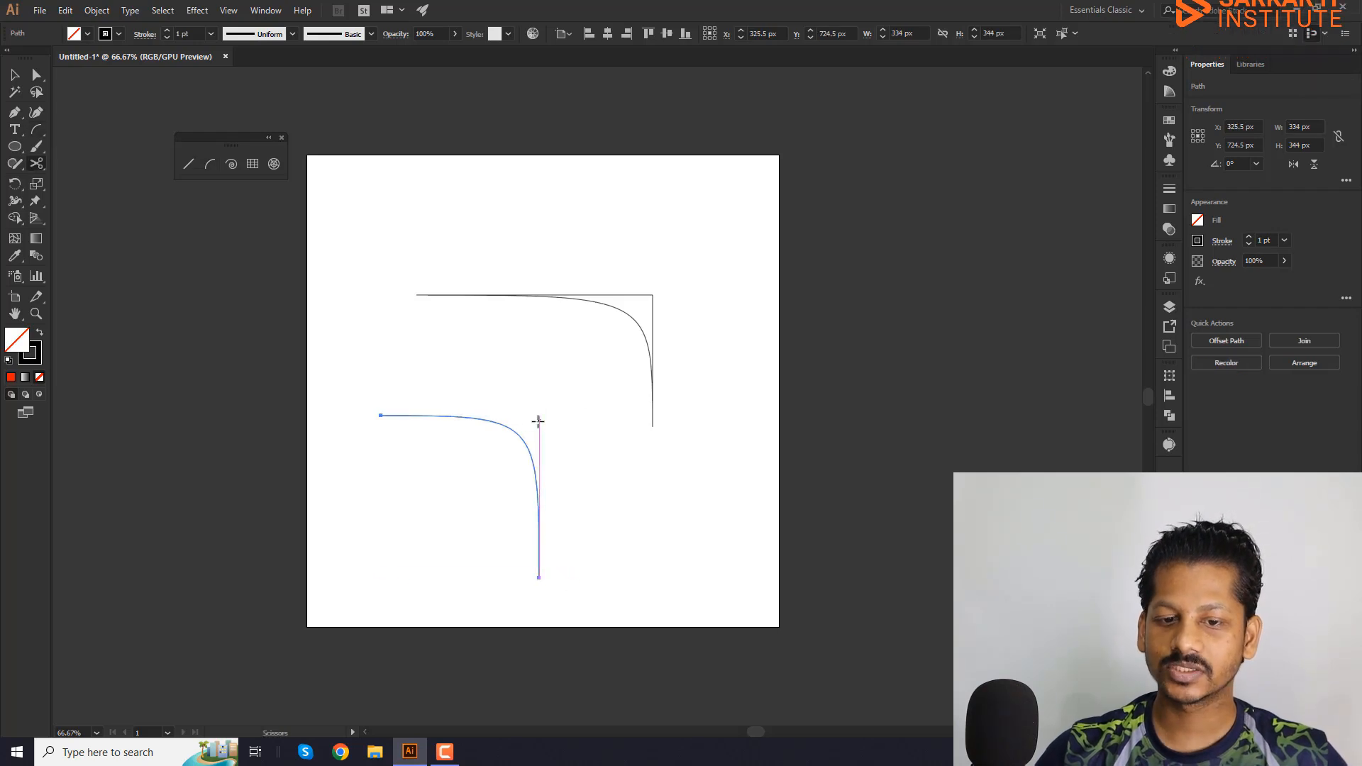
click(565, 375)
click(817, 396)
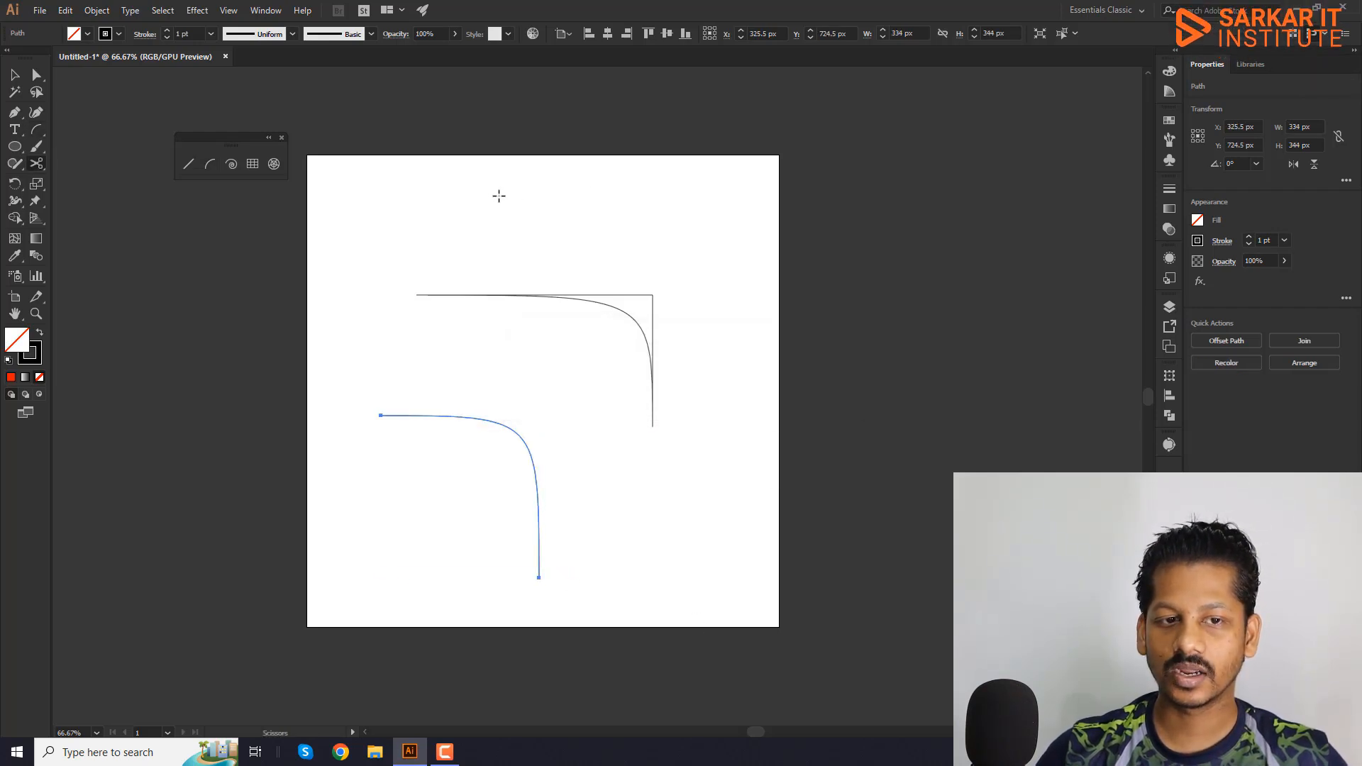
drag(572, 193, 802, 355)
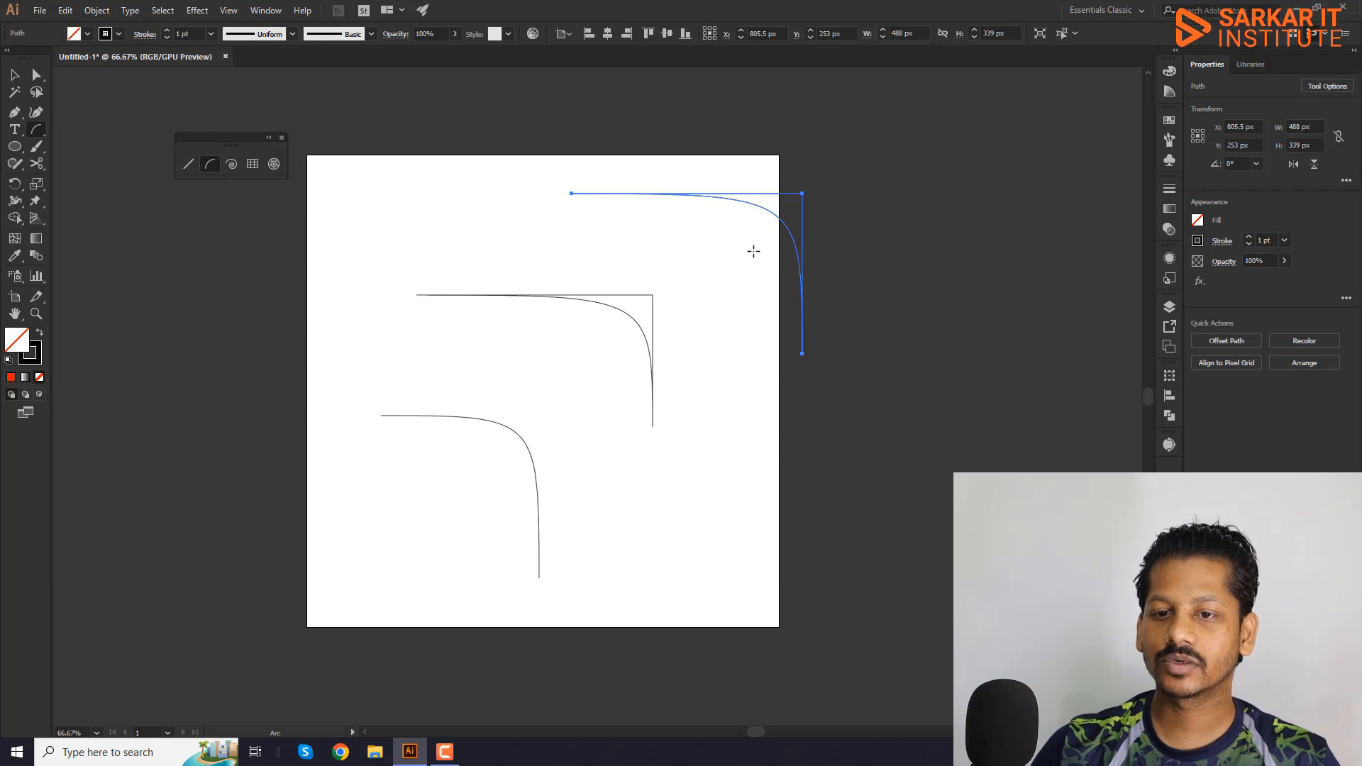
Select the three arcs and delete them
click(10, 75)
drag(408, 152, 859, 577)
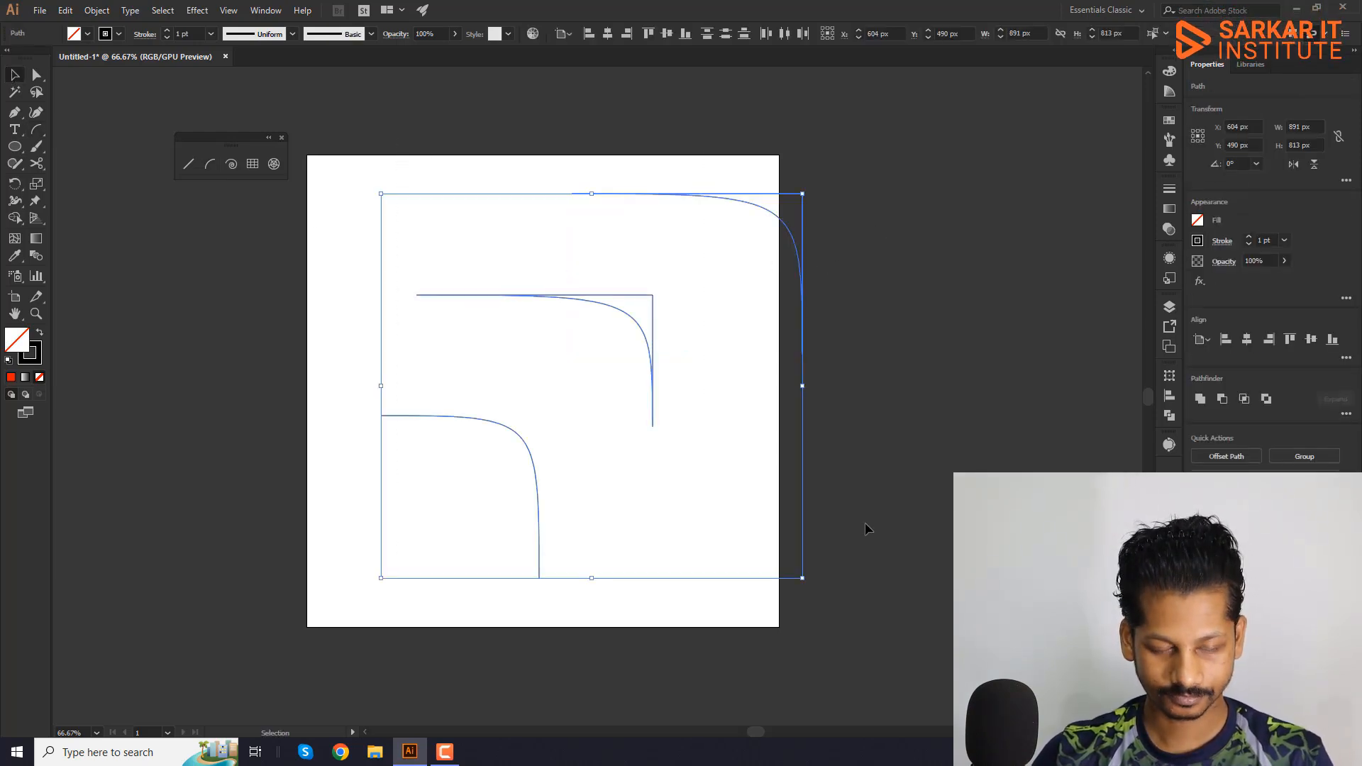
key(BackSpace)
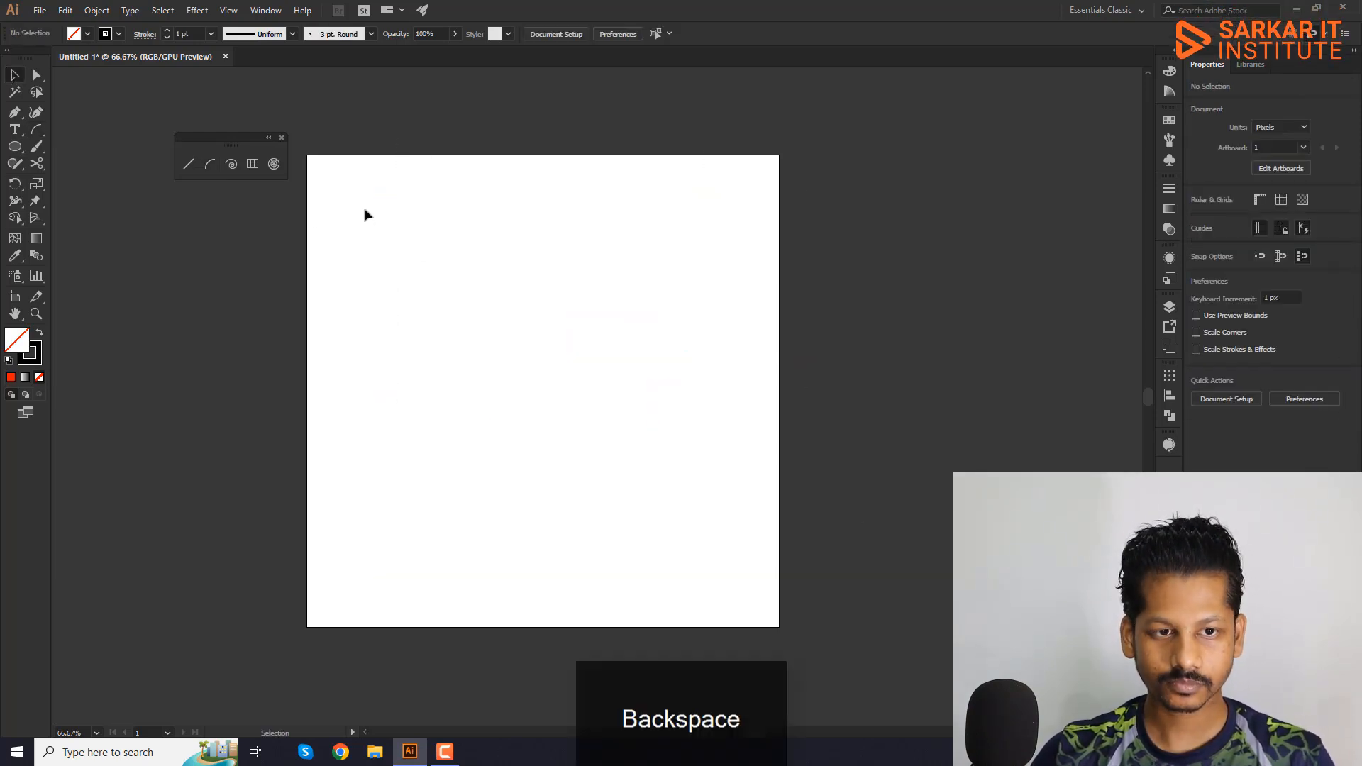
Draw a spiral of about 901 by 970 px at the upper left, and place a second with radius 585.6706 px, 80% decay and 10 segments
click(231, 165)
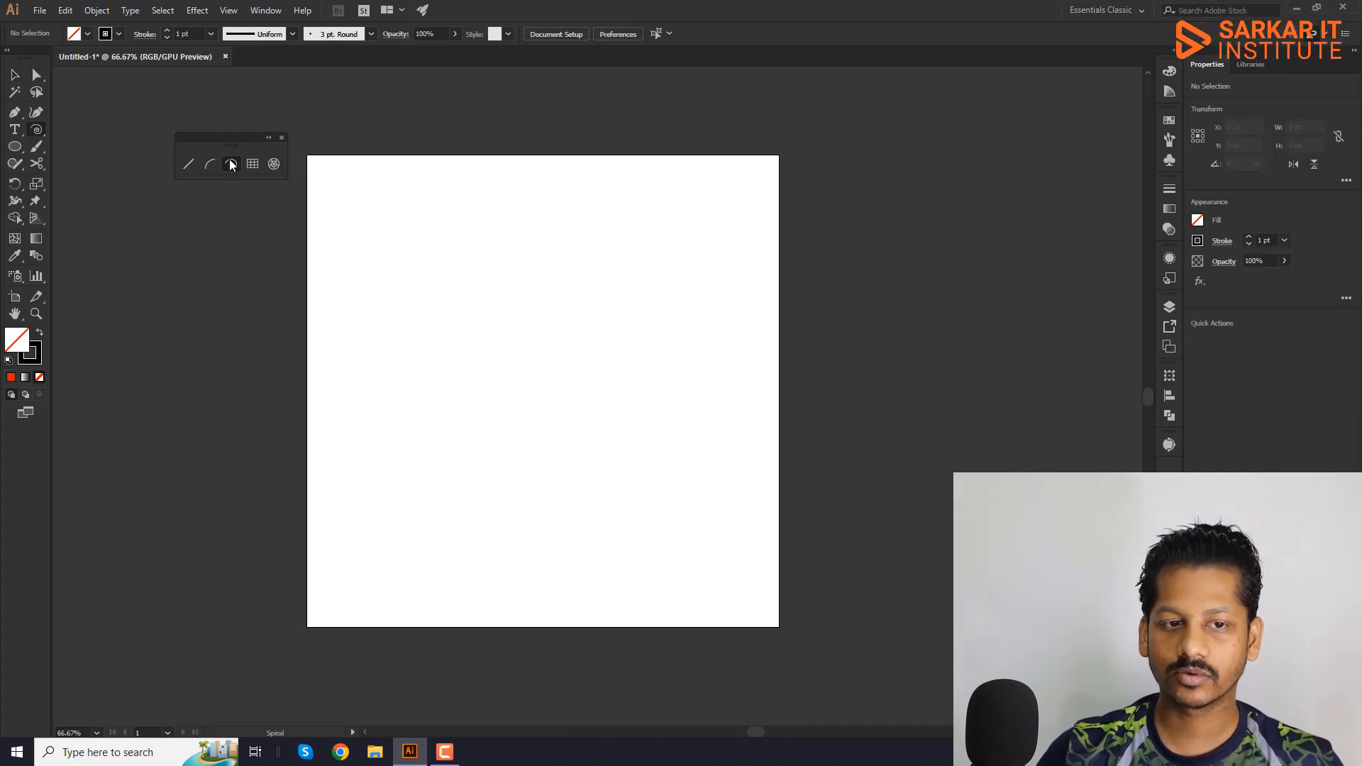
drag(420, 249, 580, 475)
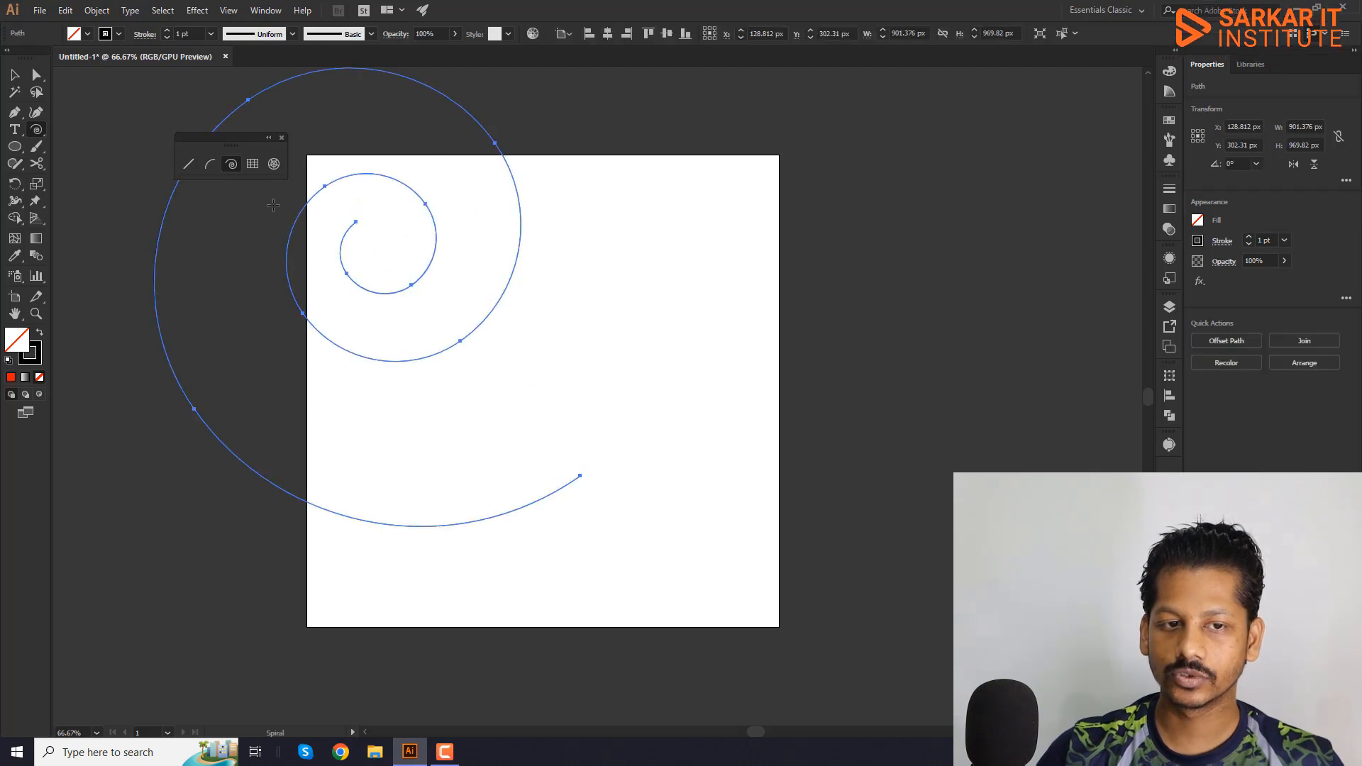
click(651, 348)
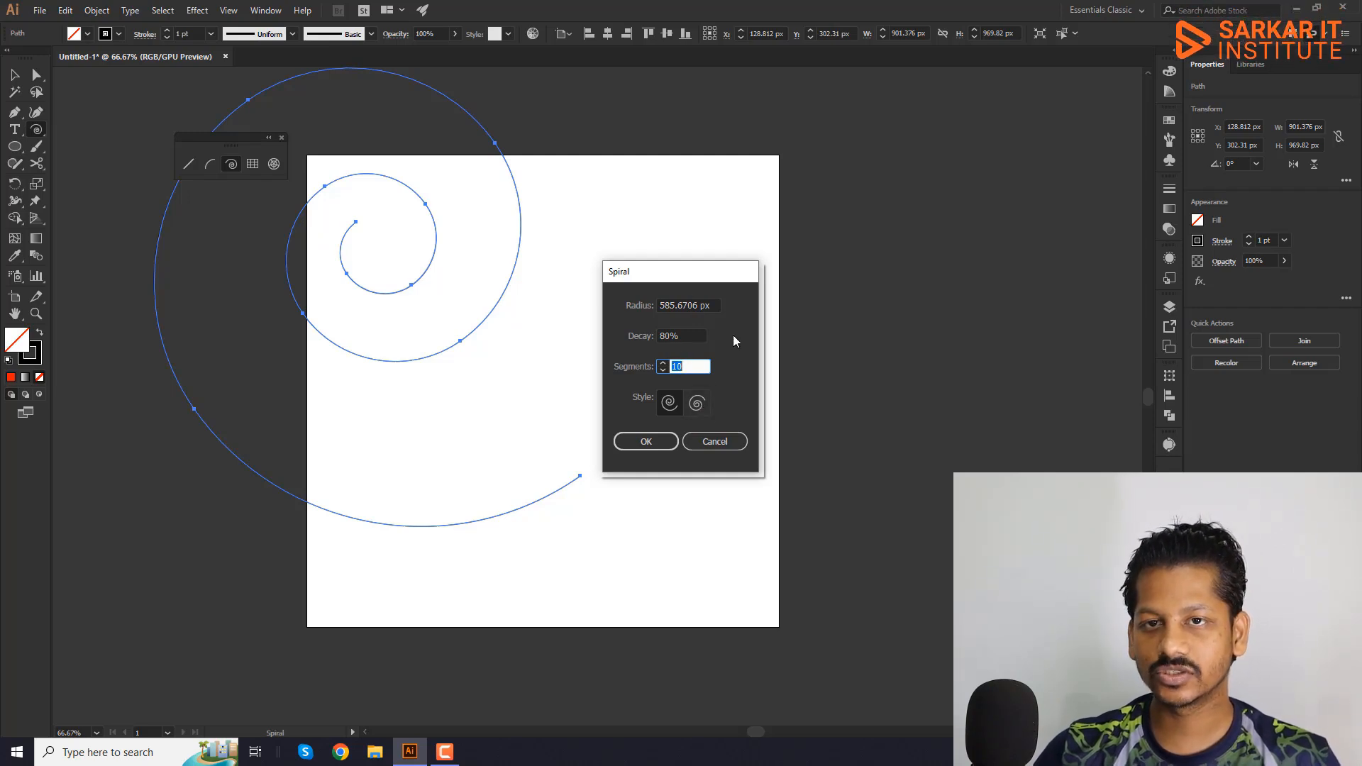
click(646, 441)
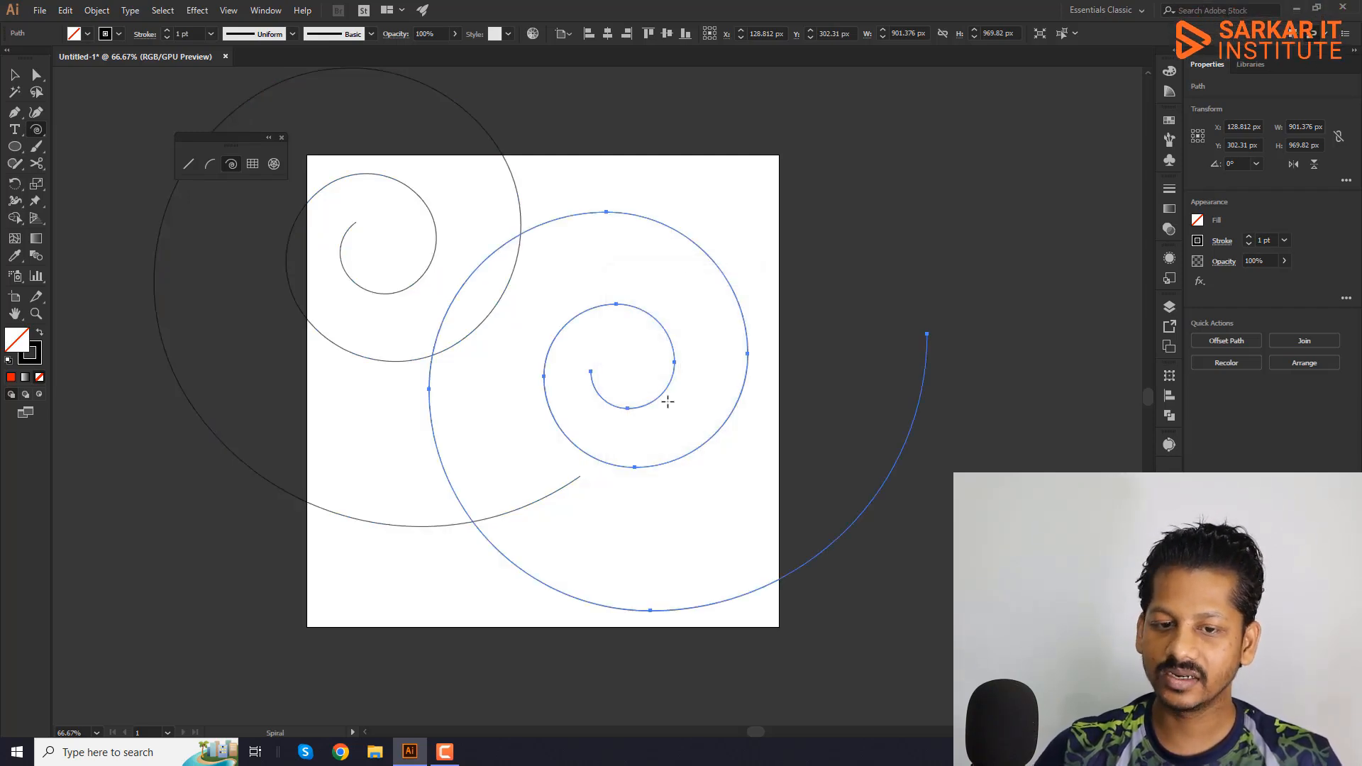
Delete both spirals from the artboard
click(15, 75)
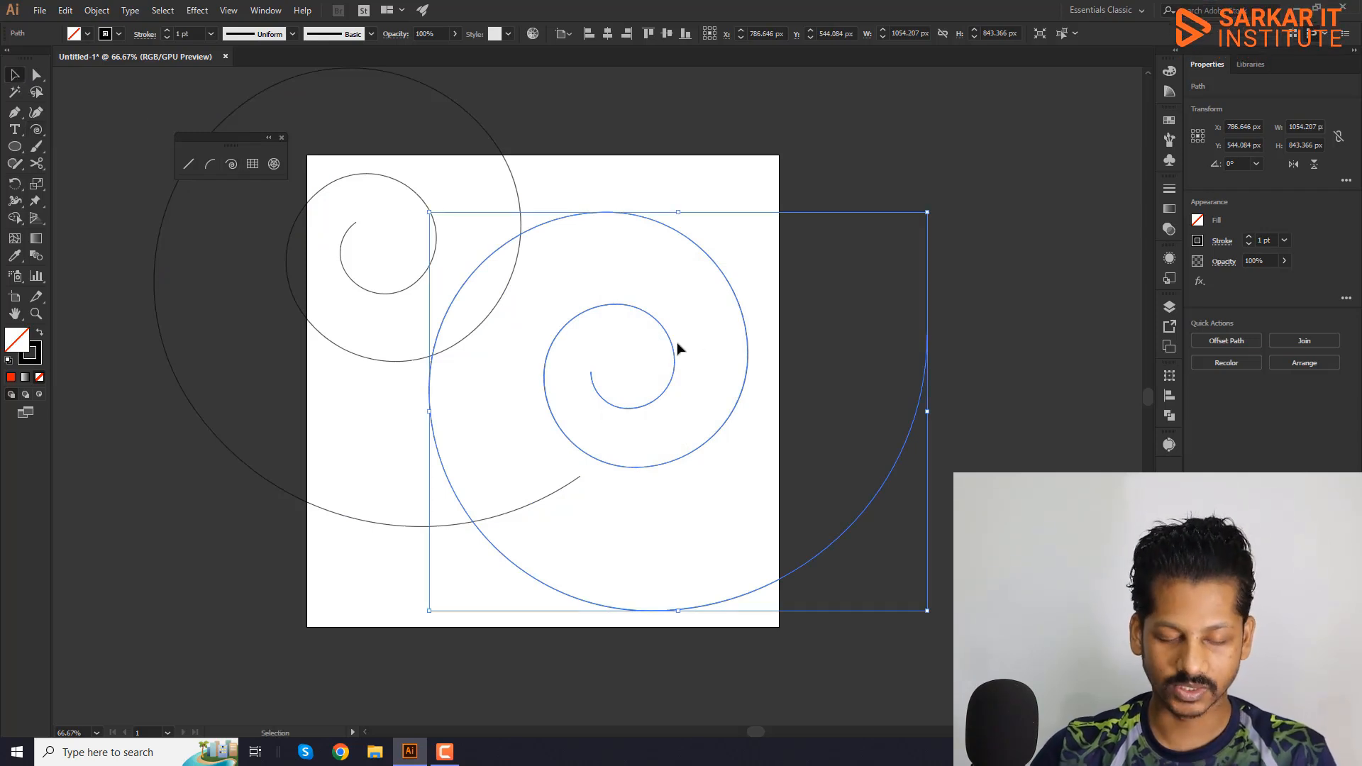
key(BackSpace)
click(506, 291)
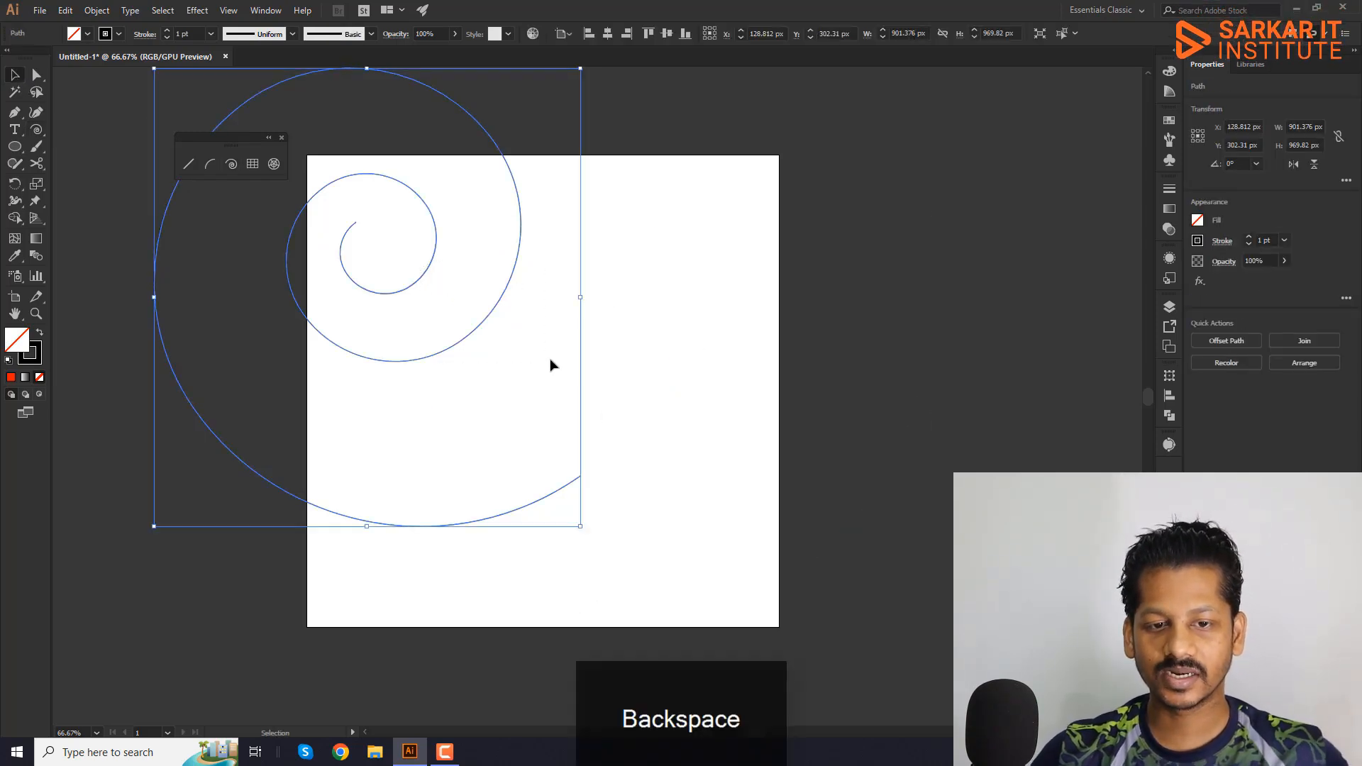
key(BackSpace)
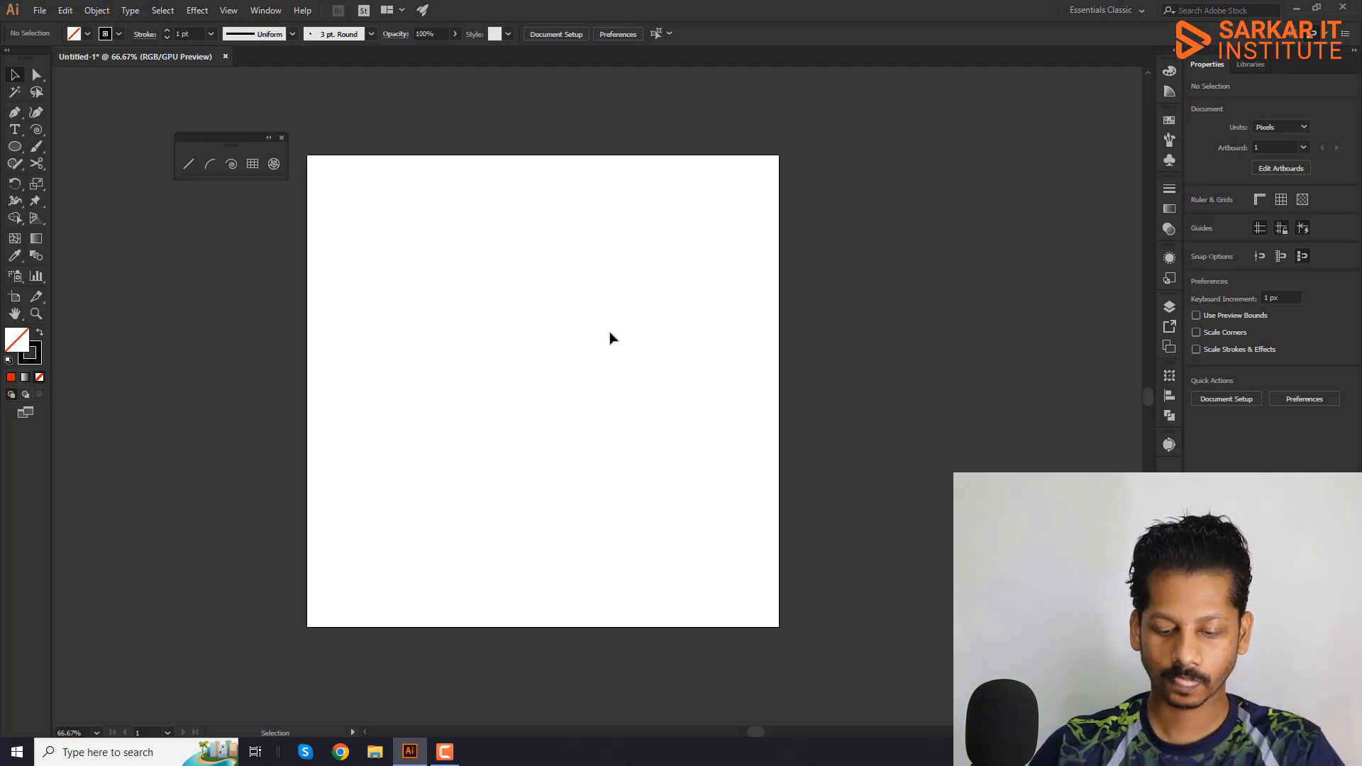
Draw a spiral of about 321 by 339 px near the artboard's upper centre and a tightly wound one of about 463 by 460 px beside it
click(231, 164)
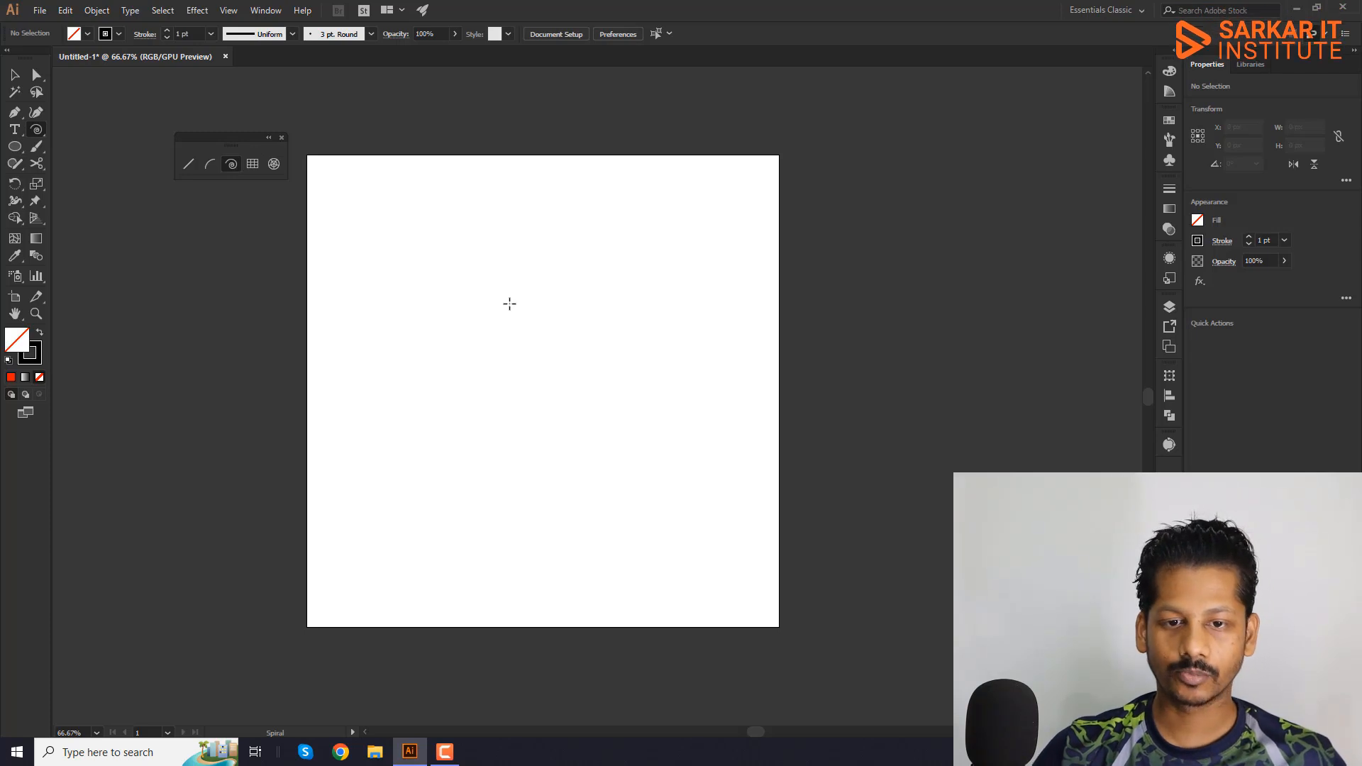
drag(505, 300, 530, 379)
key(Down)
key(Down)
key(Down)
key(Down)
key(Down)
key(Down)
key(Up)
key(v)
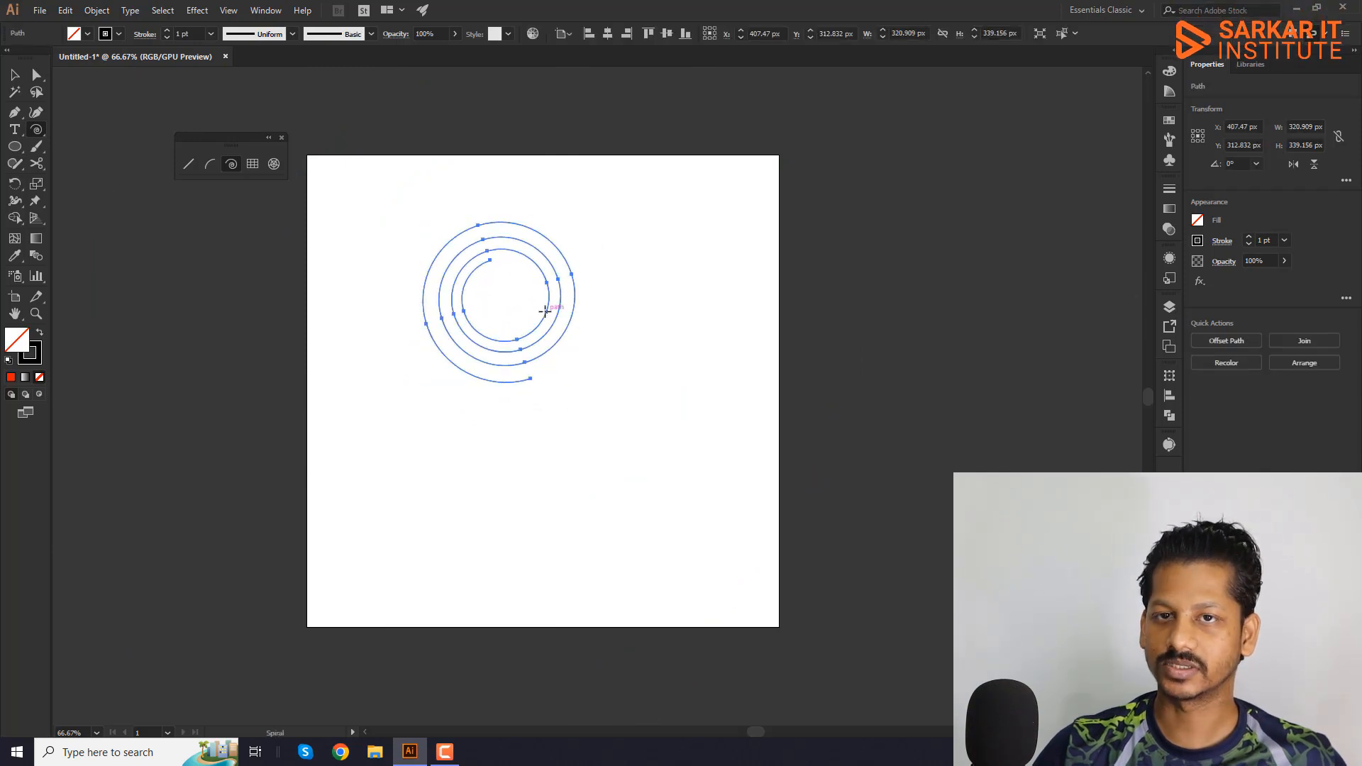
drag(668, 321, 705, 423)
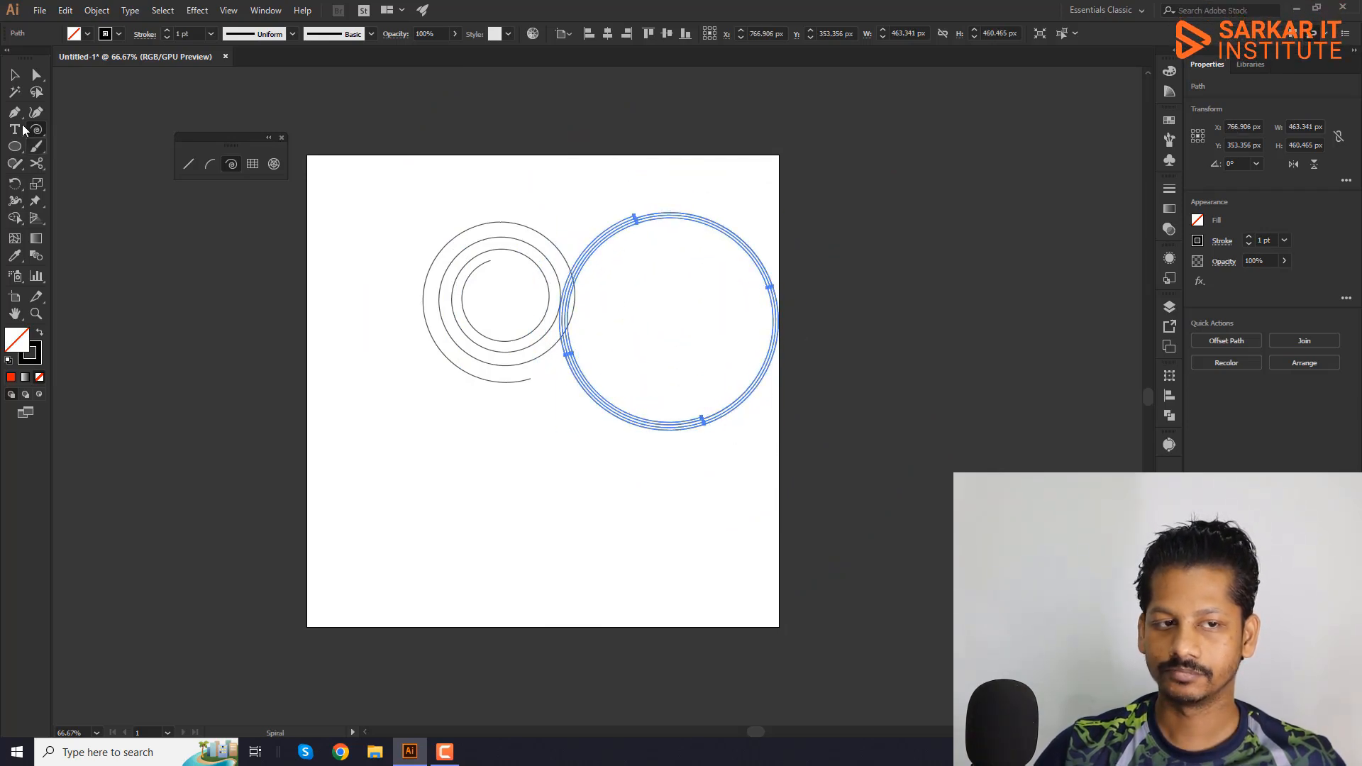
Select both spirals and delete them
click(15, 76)
drag(496, 200, 743, 530)
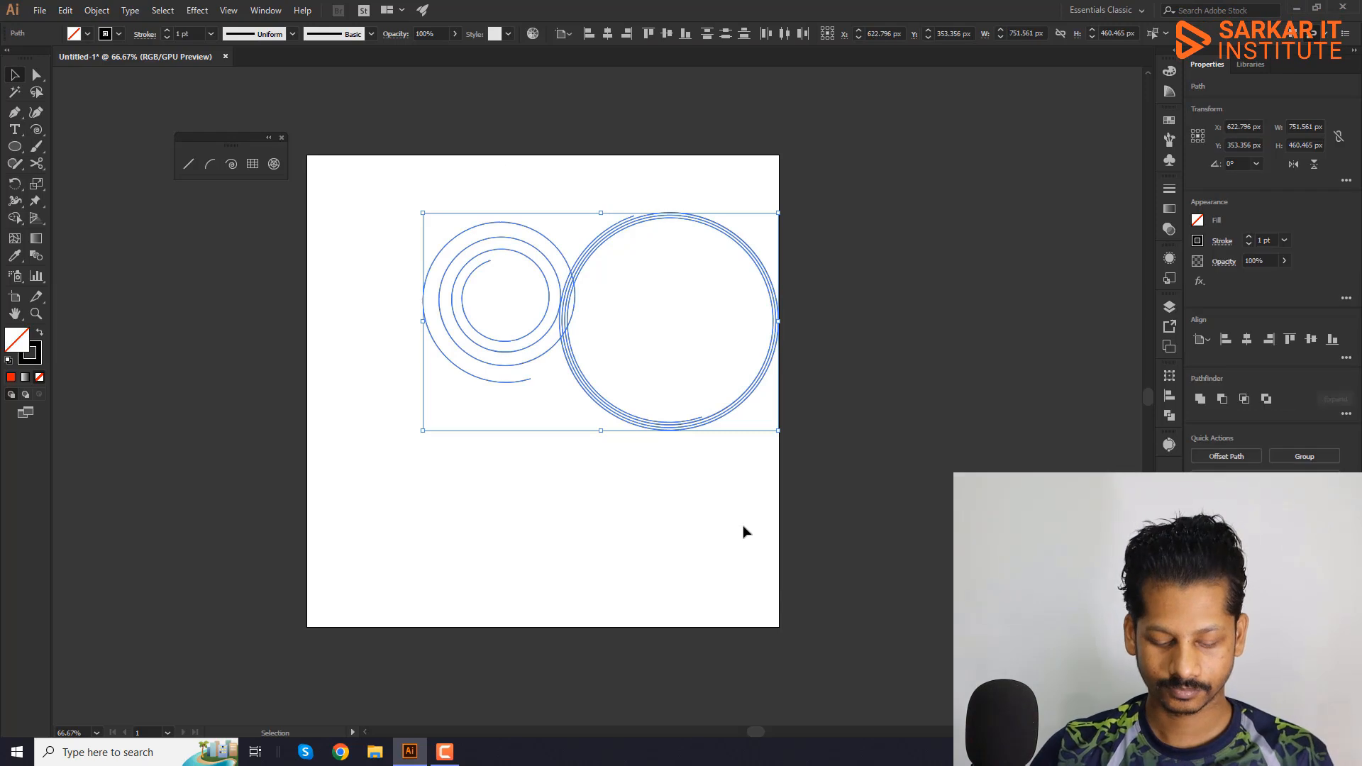
key(Delete)
Draw a wide rectangle of about 811 by 84 px near the top of the artboard
key(n)
drag(612, 393, 538, 381)
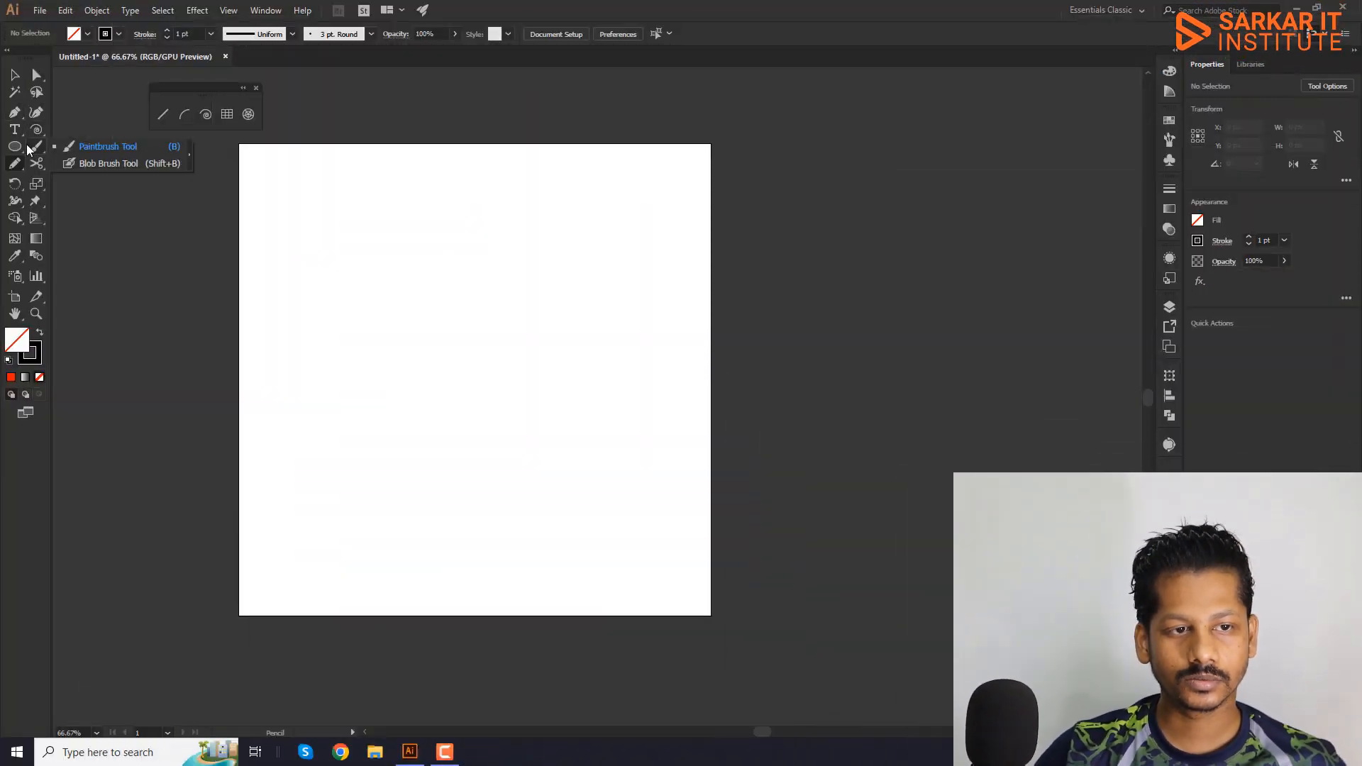
drag(16, 146, 70, 146)
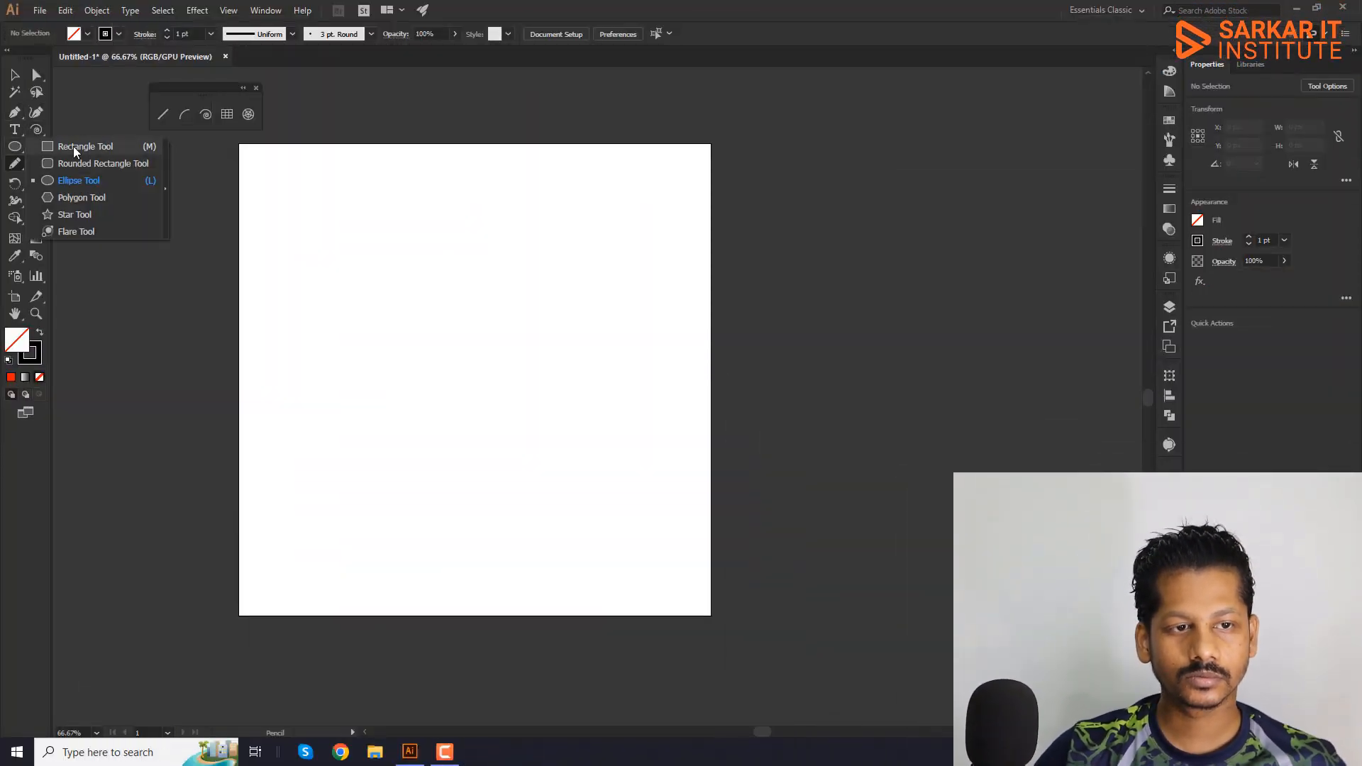
click(73, 146)
drag(297, 199, 681, 238)
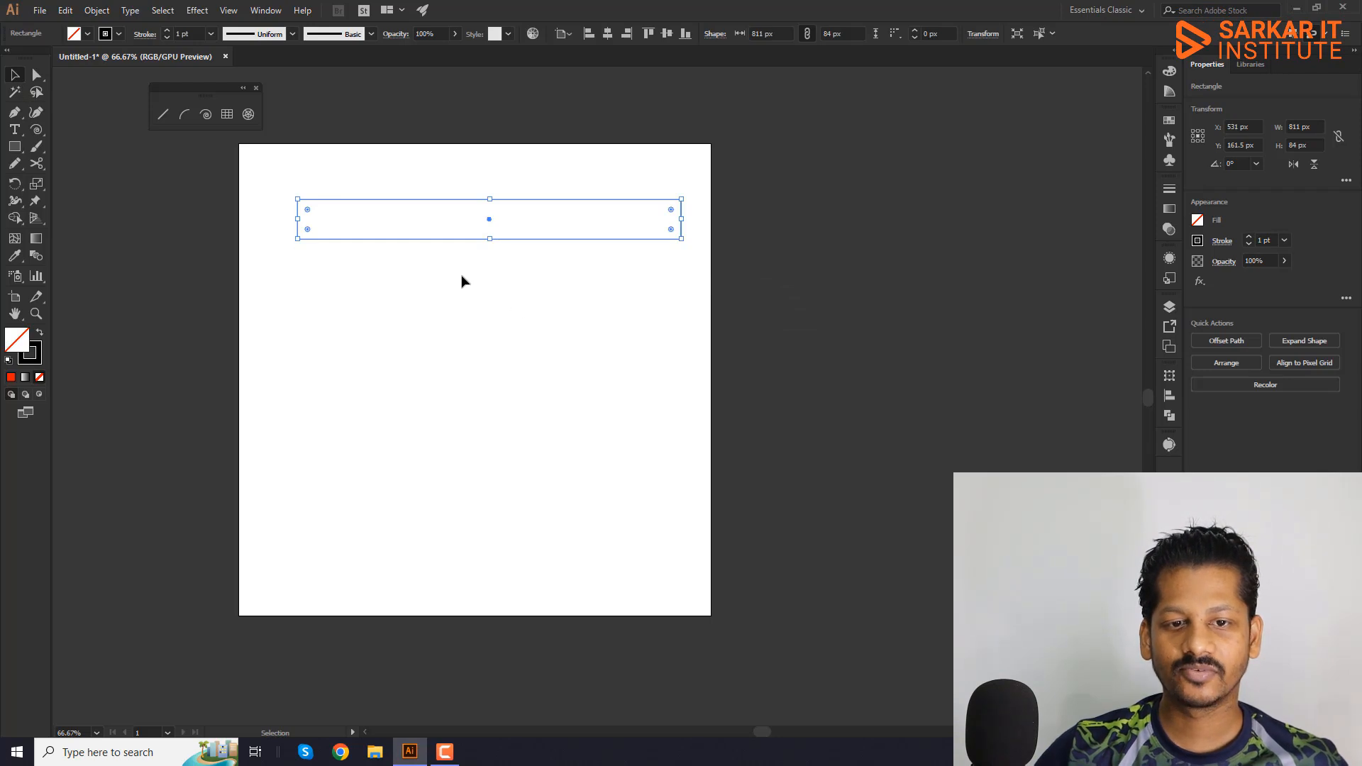
Duplicate the rectangle directly beneath itself and repeat the copy until nine rows are stacked
drag(475, 239, 477, 283)
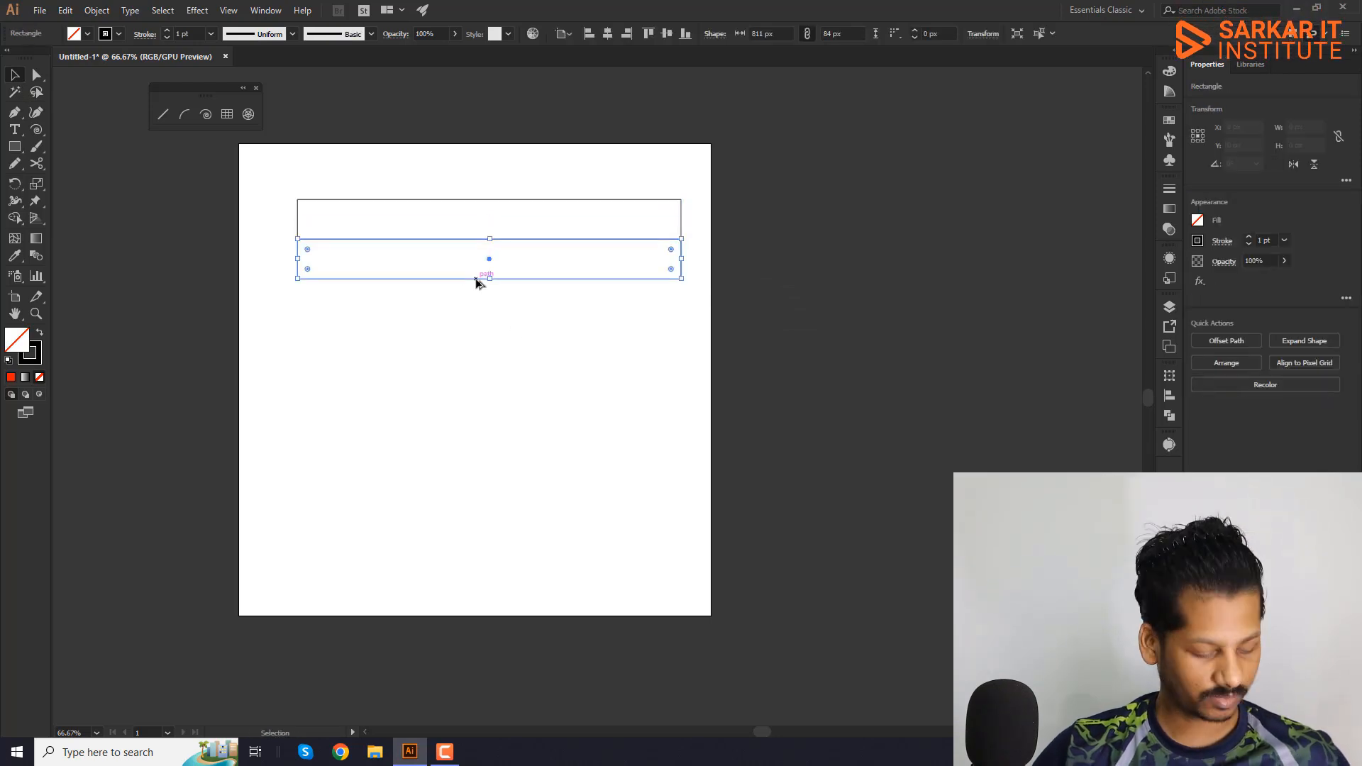
key(ctrl+d)
key(ctrl+d)
key(ctrl+d)
key(ctrl+d)
key(ctrl+d)
key(ctrl+d)
key(ctrl+d)
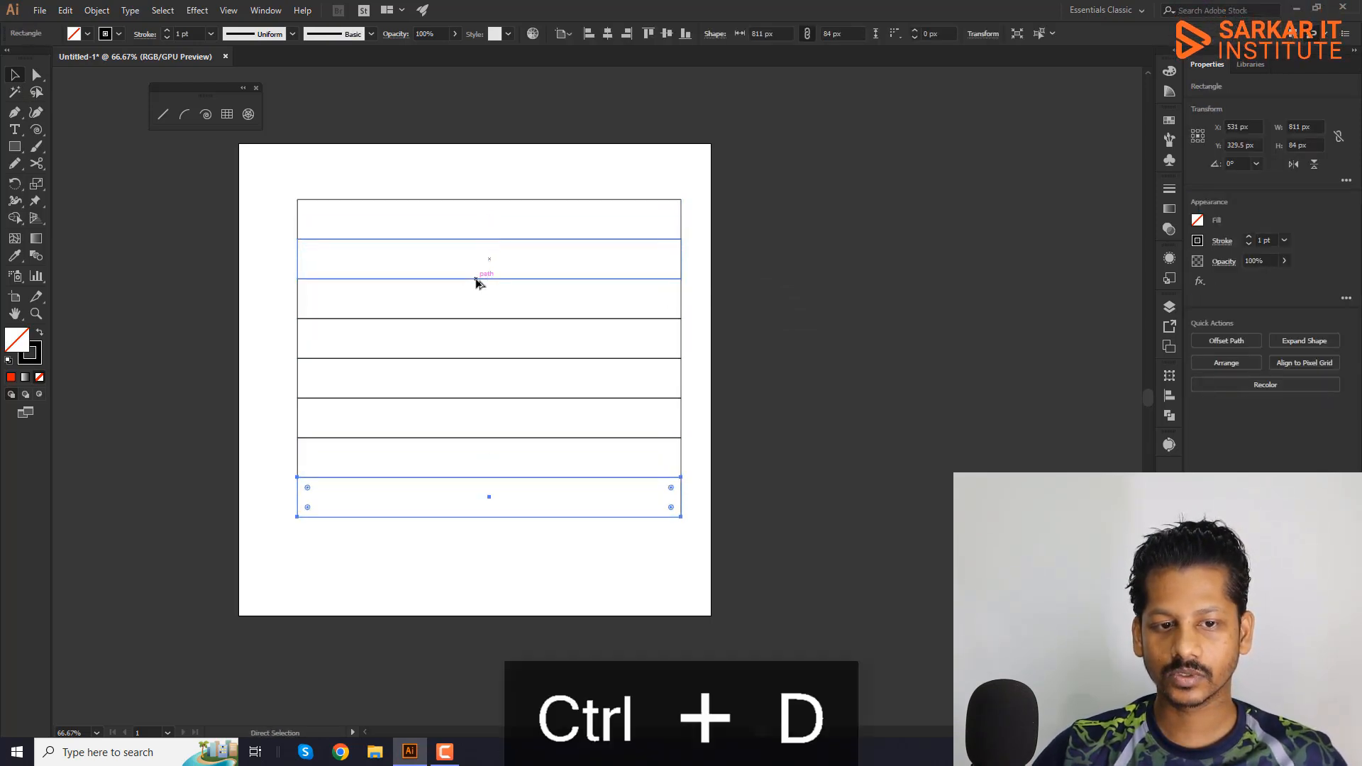
click(250, 232)
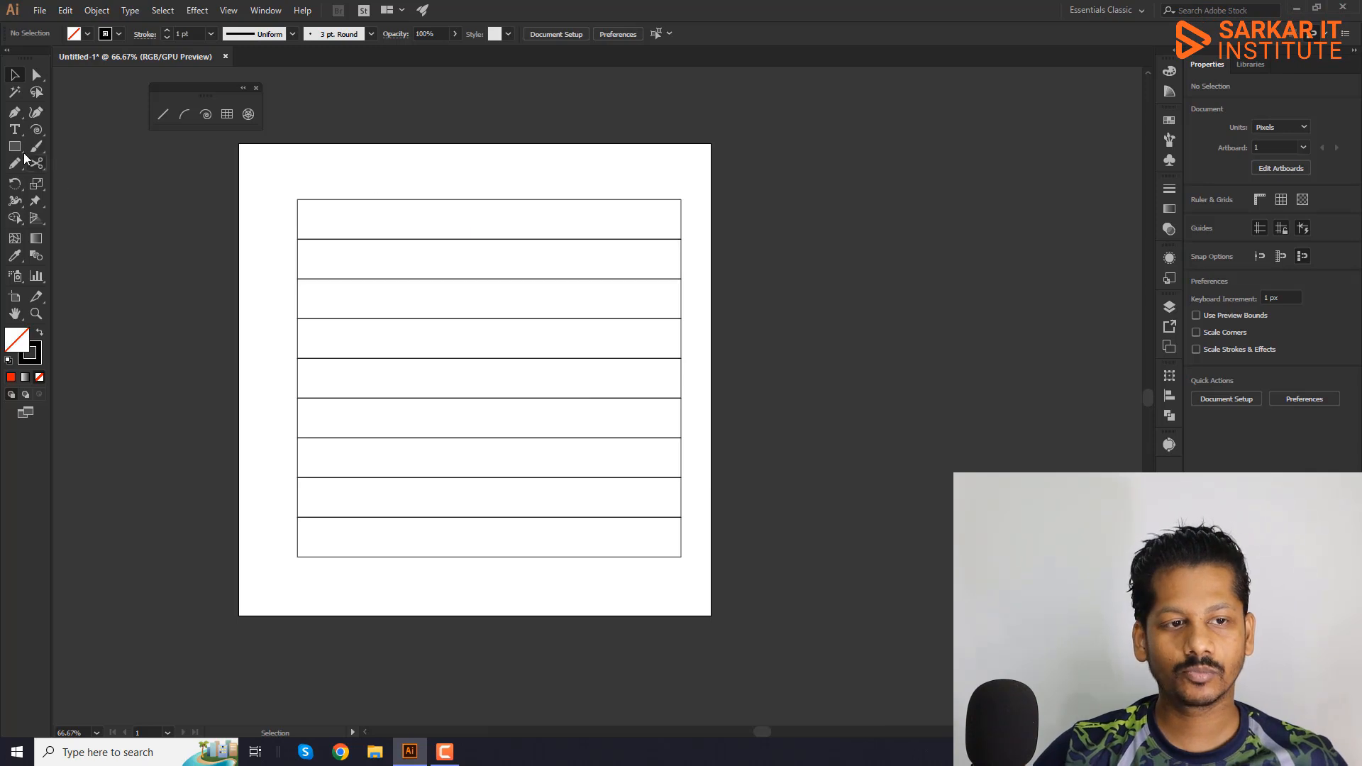
Draw a vertical line about 1070 px long across the rows and duplicate it twice to the right at equal spacing
right_click(36, 130)
click(84, 129)
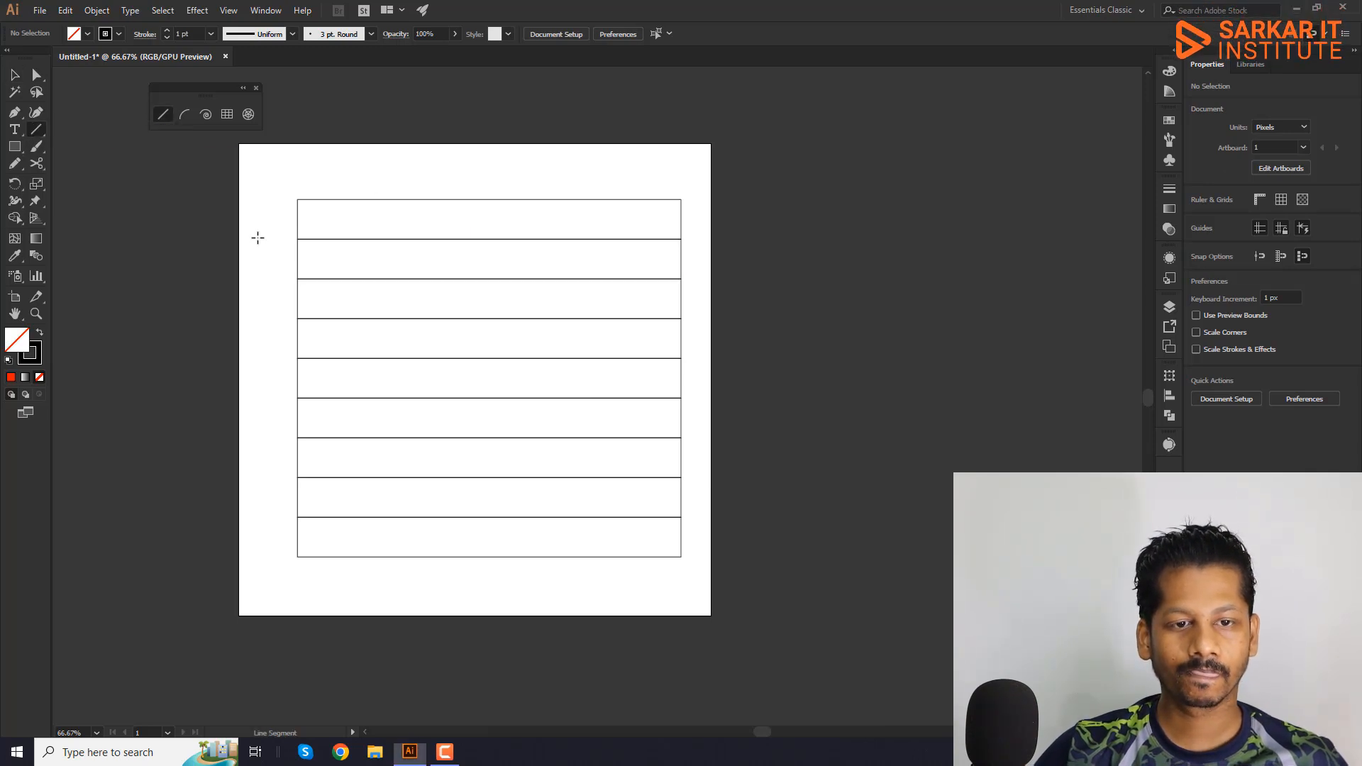
drag(404, 178, 404, 684)
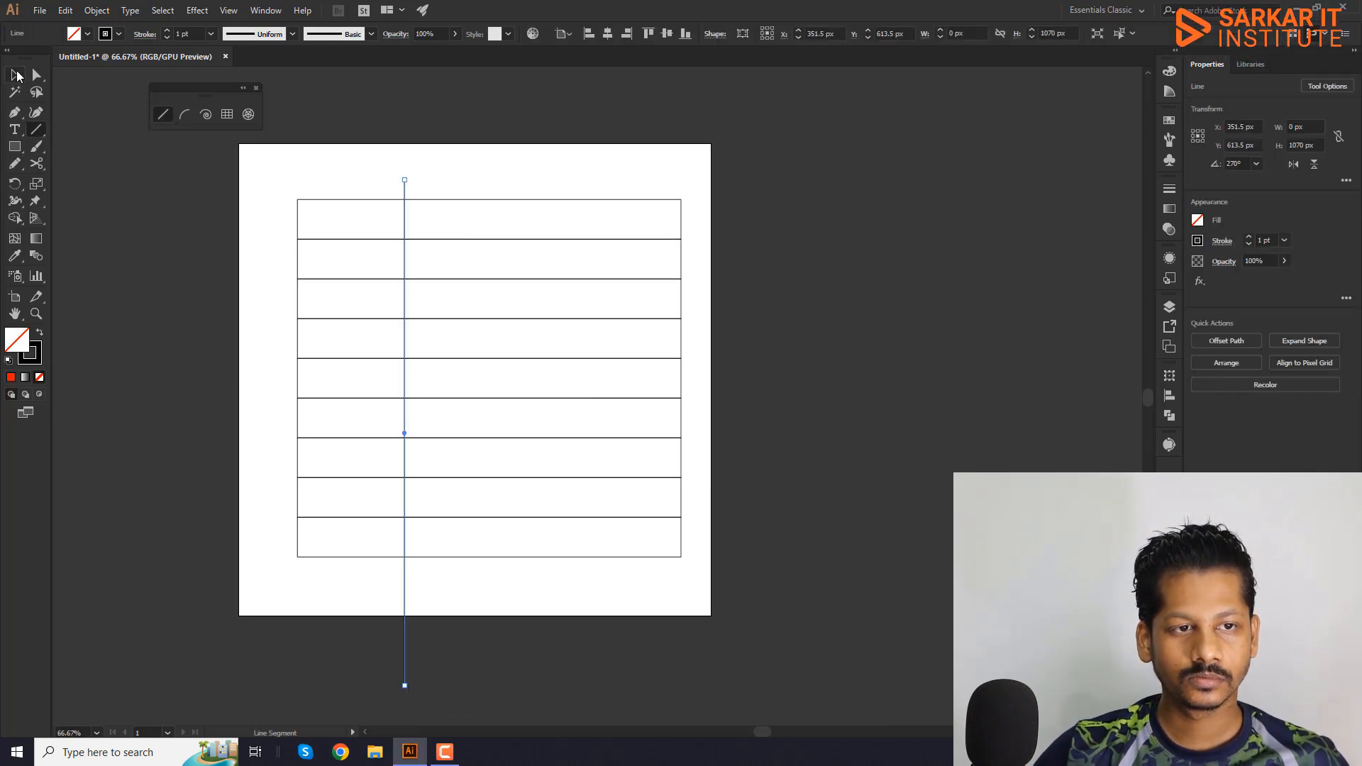
key(v)
click(410, 376)
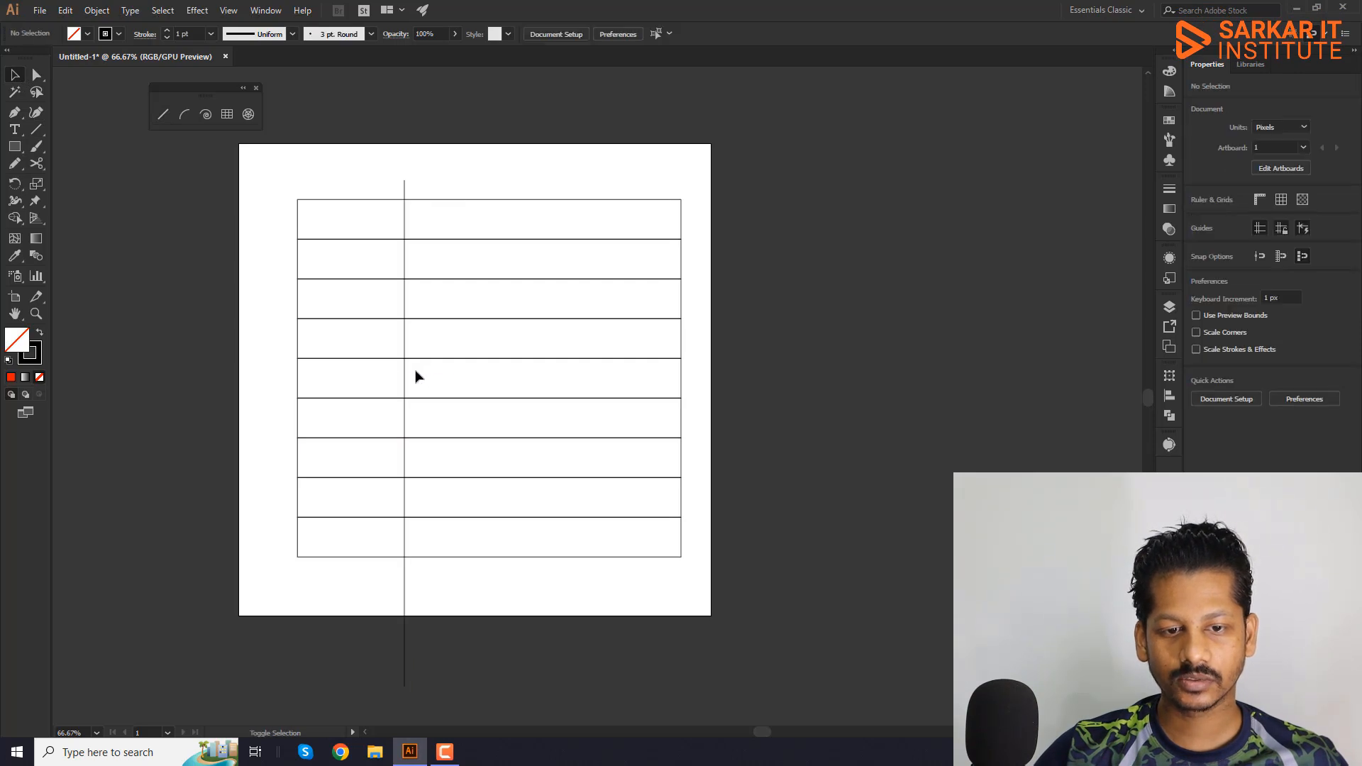
drag(405, 371, 497, 372)
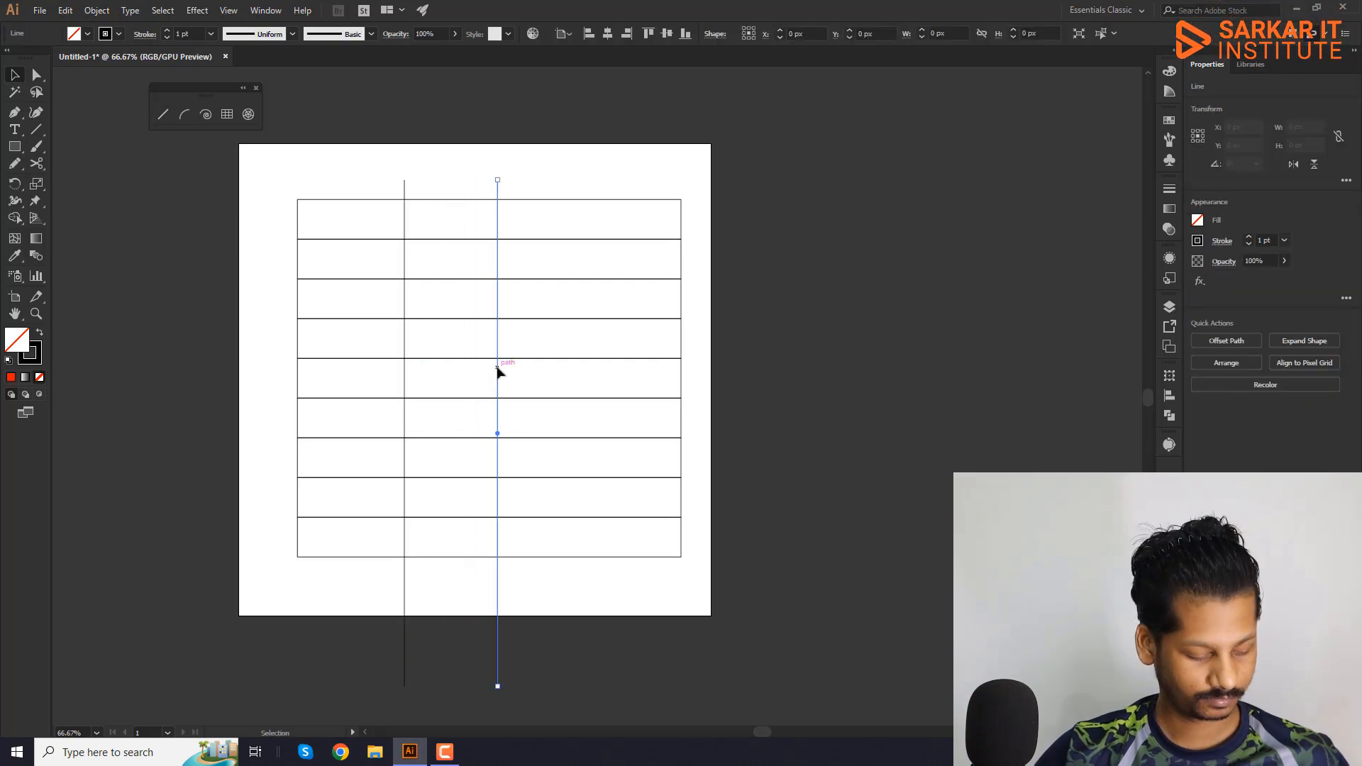
key(ctrl+d)
Select all rows and lines and remove the line ends overhanging above and below the table with the Shape Builder tool
drag(790, 211, 177, 495)
drag(265, 135, 725, 644)
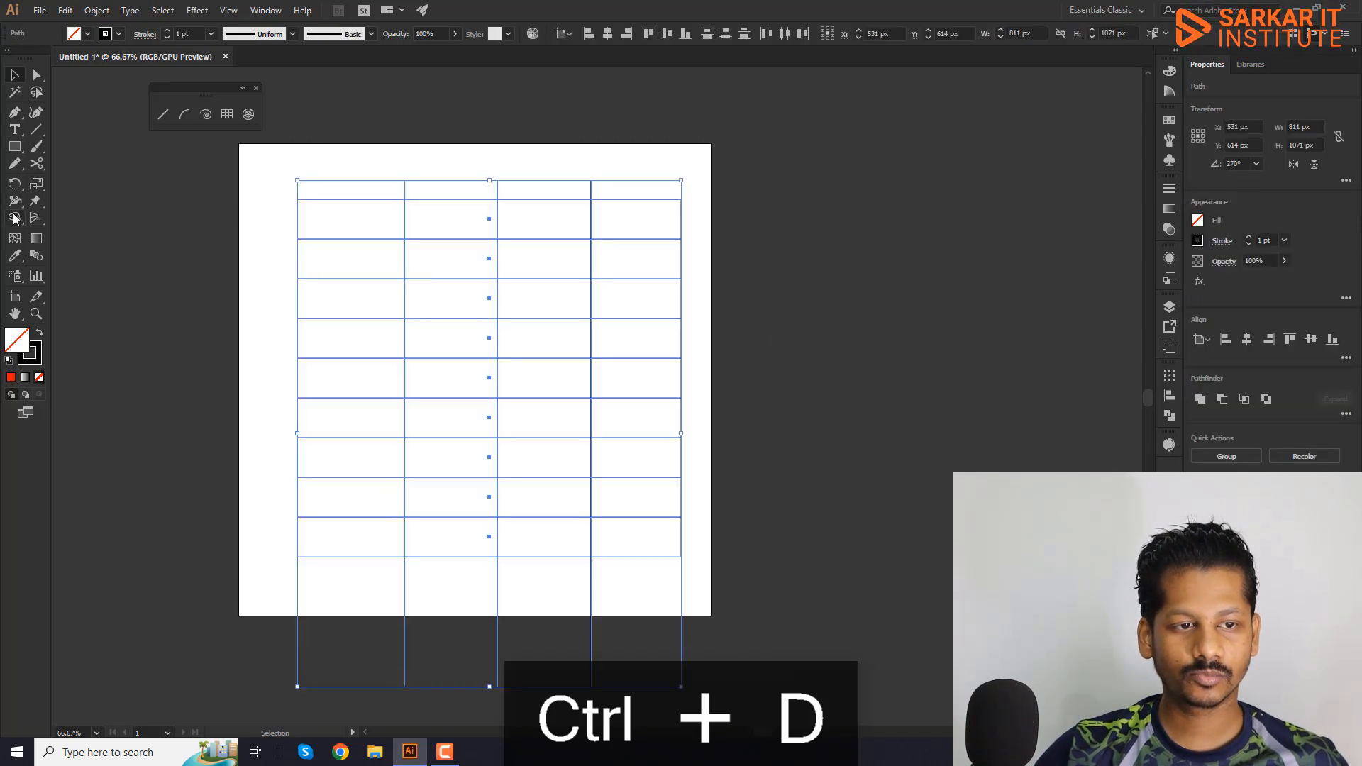
key(shift+m)
drag(507, 595, 524, 598)
drag(575, 593, 622, 600)
drag(383, 199, 435, 194)
key(ctrl+z)
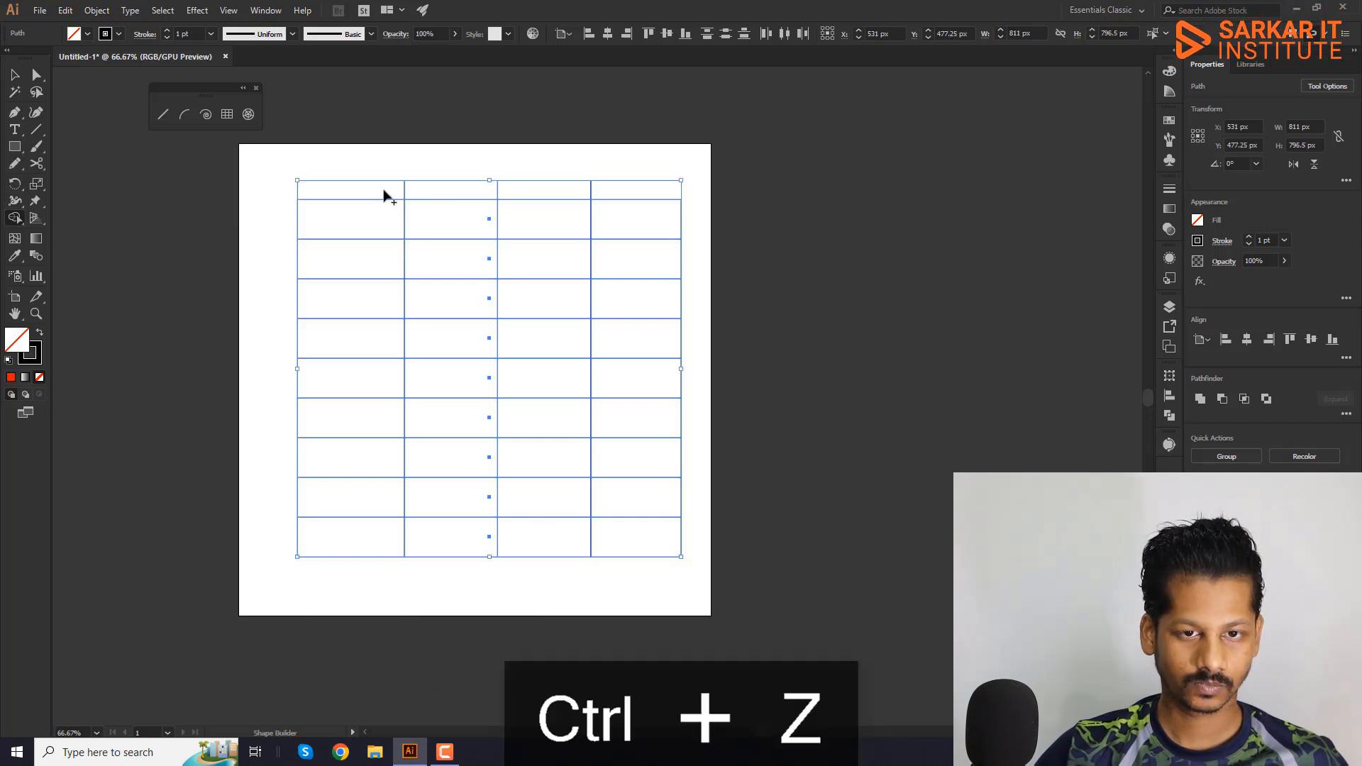
alt+click(497, 186)
alt+click(590, 190)
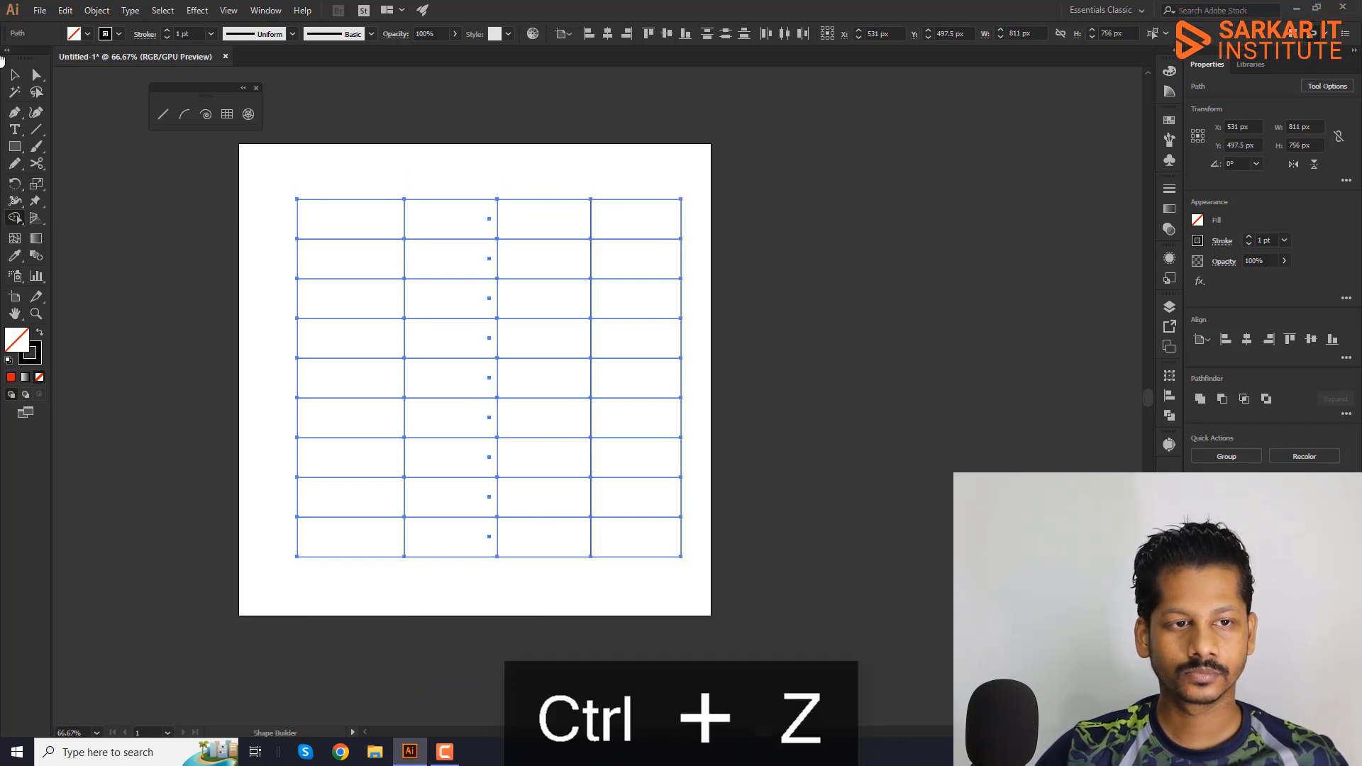
Select the whole hand-built table and delete it
click(558, 174)
drag(556, 171, 536, 144)
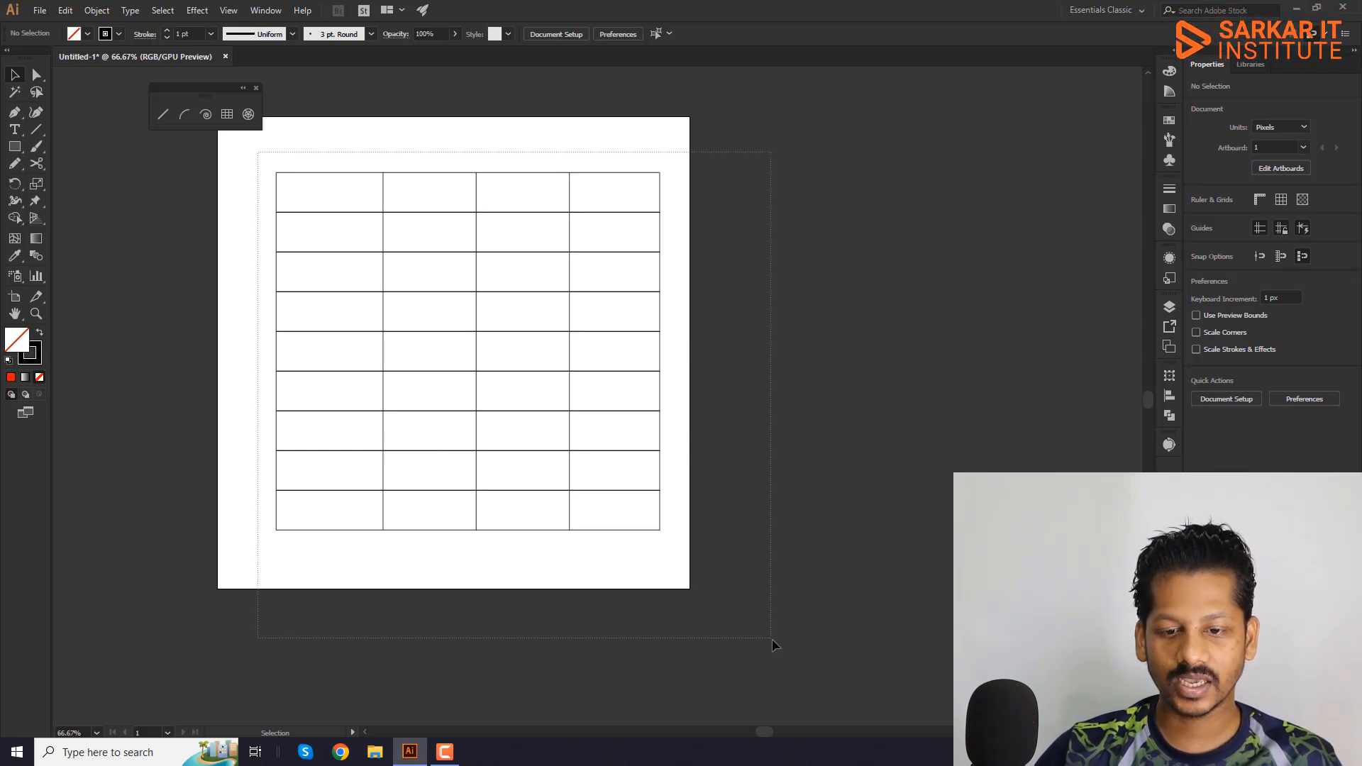
drag(774, 643, 773, 642)
drag(572, 456, 1031, 455)
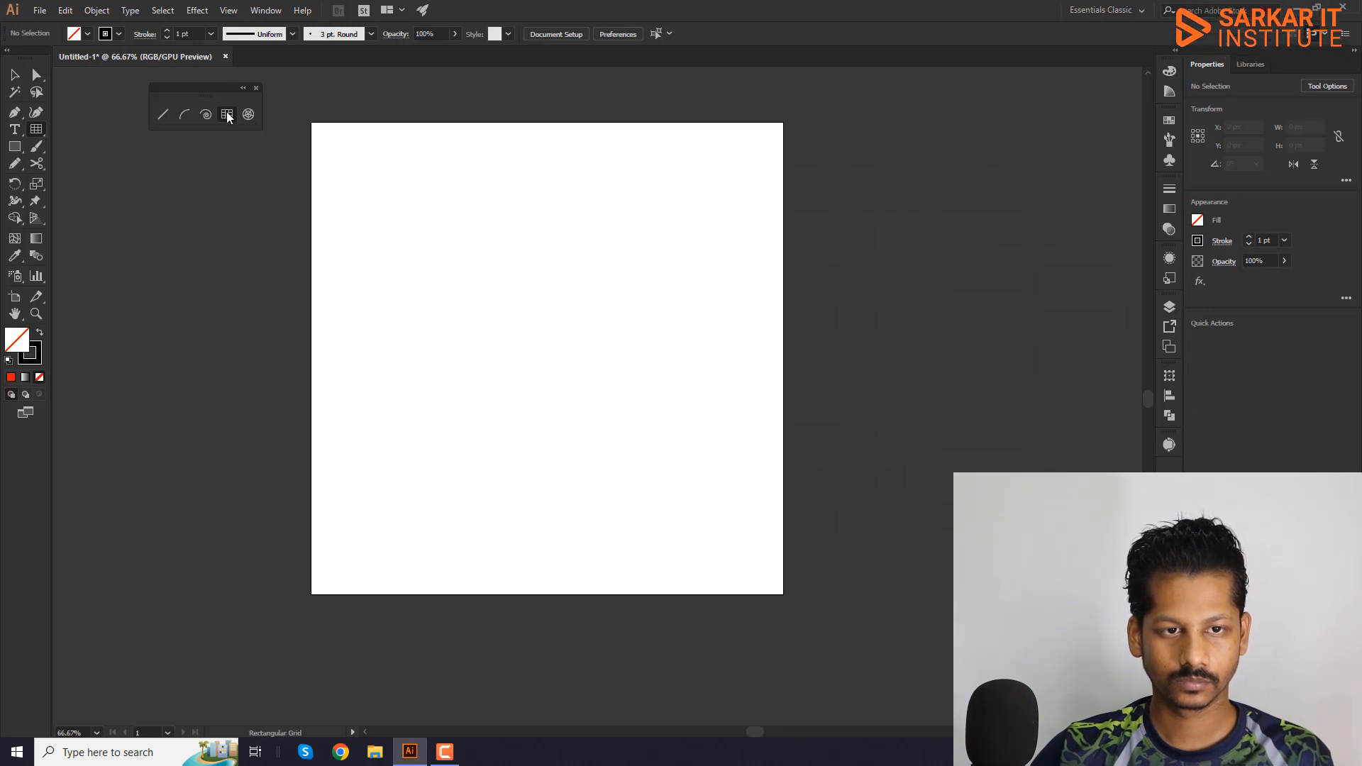
Draw a rectangular grid of about 796 by 723 px on the artboard, and delete it
mouse_move(374, 193)
mouse_down()
mouse_move(645, 490)
mouse_move(751, 537)
mouse_up()
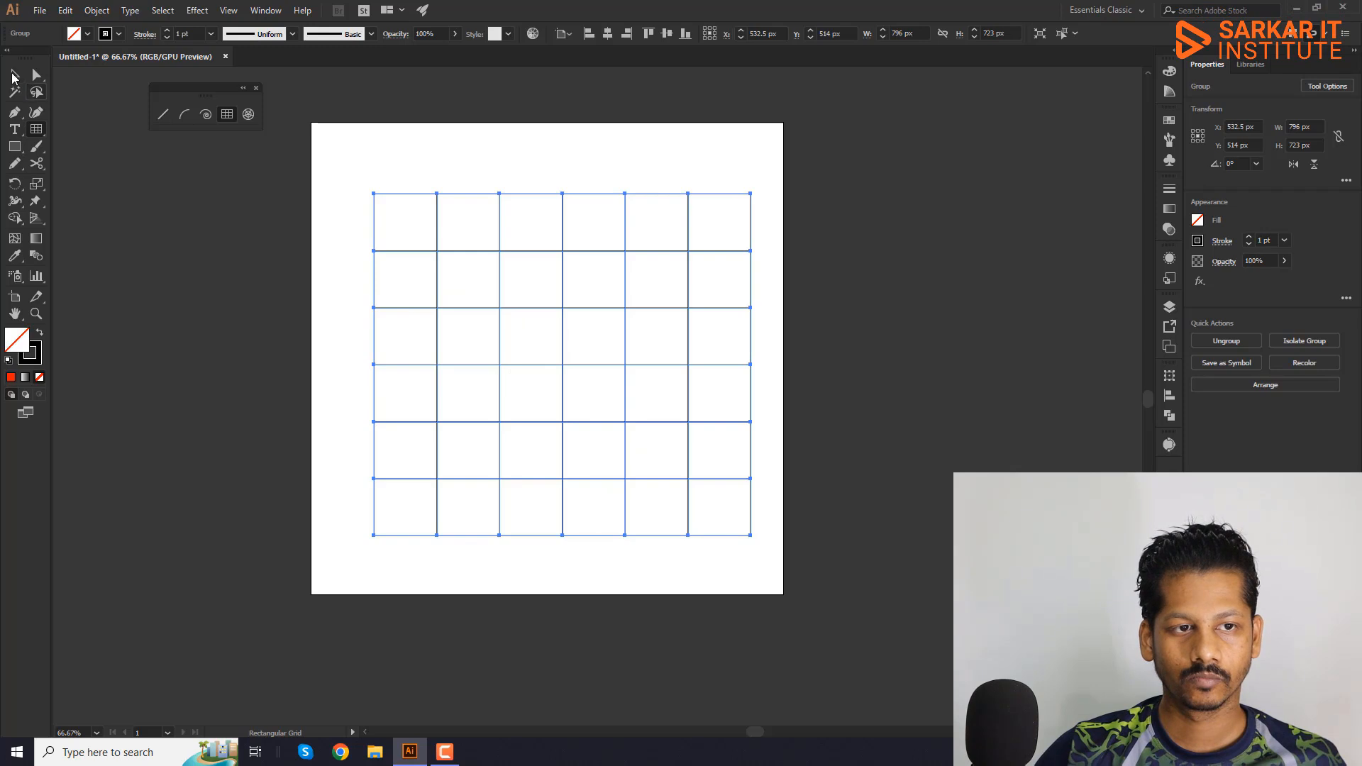
click(188, 319)
drag(590, 394, 616, 386)
drag(453, 141, 715, 600)
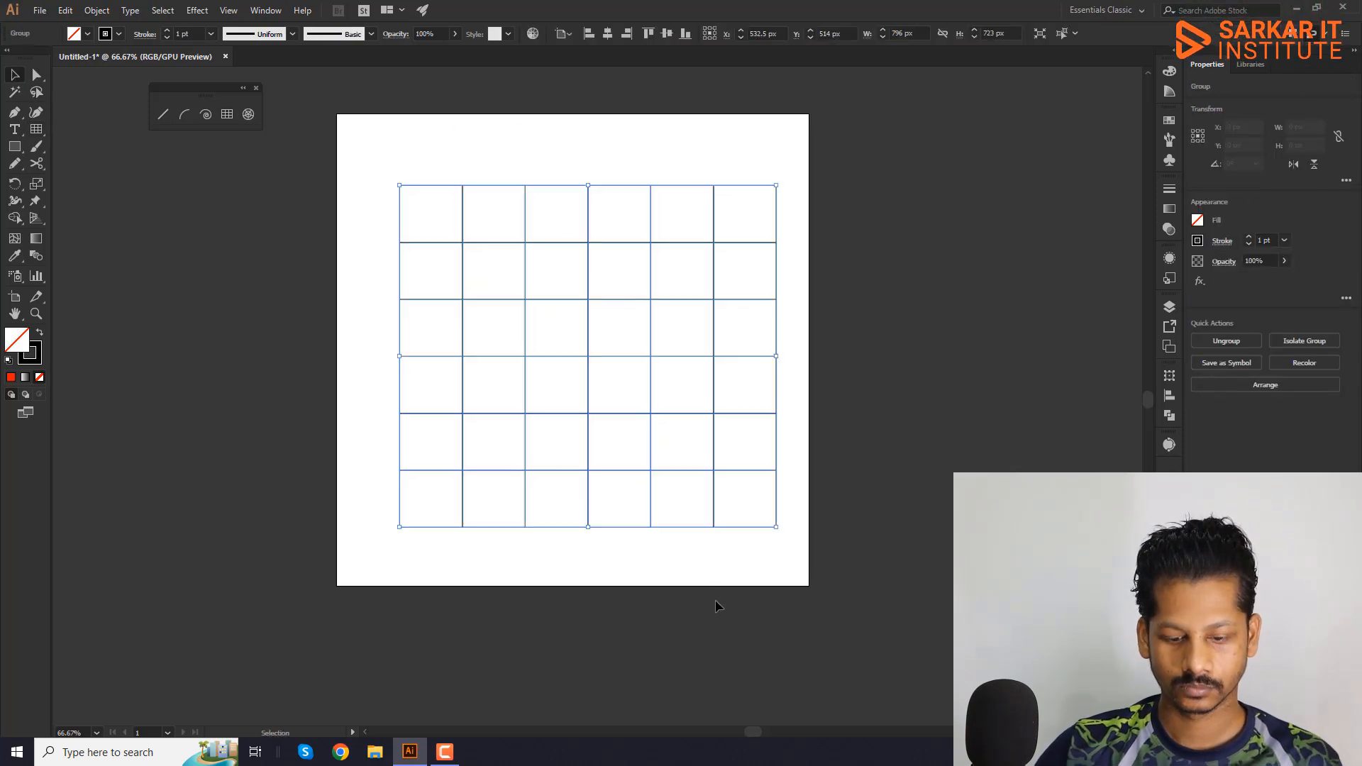
key(Insert)
key(BackSpace)
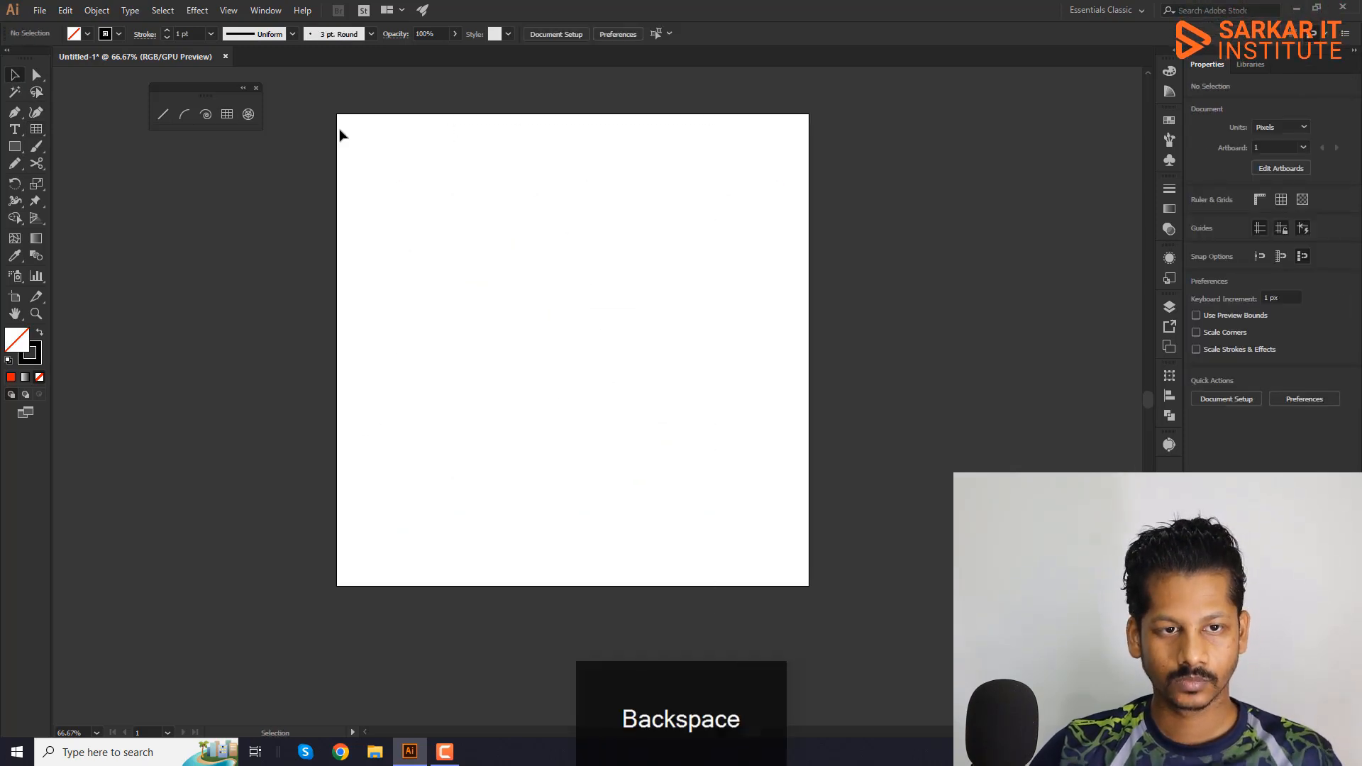
Draw a rectangular grid of about 853 by 838 px, and place another of that size with 9 horizontal and 7 vertical dividers
click(227, 115)
drag(360, 147, 764, 544)
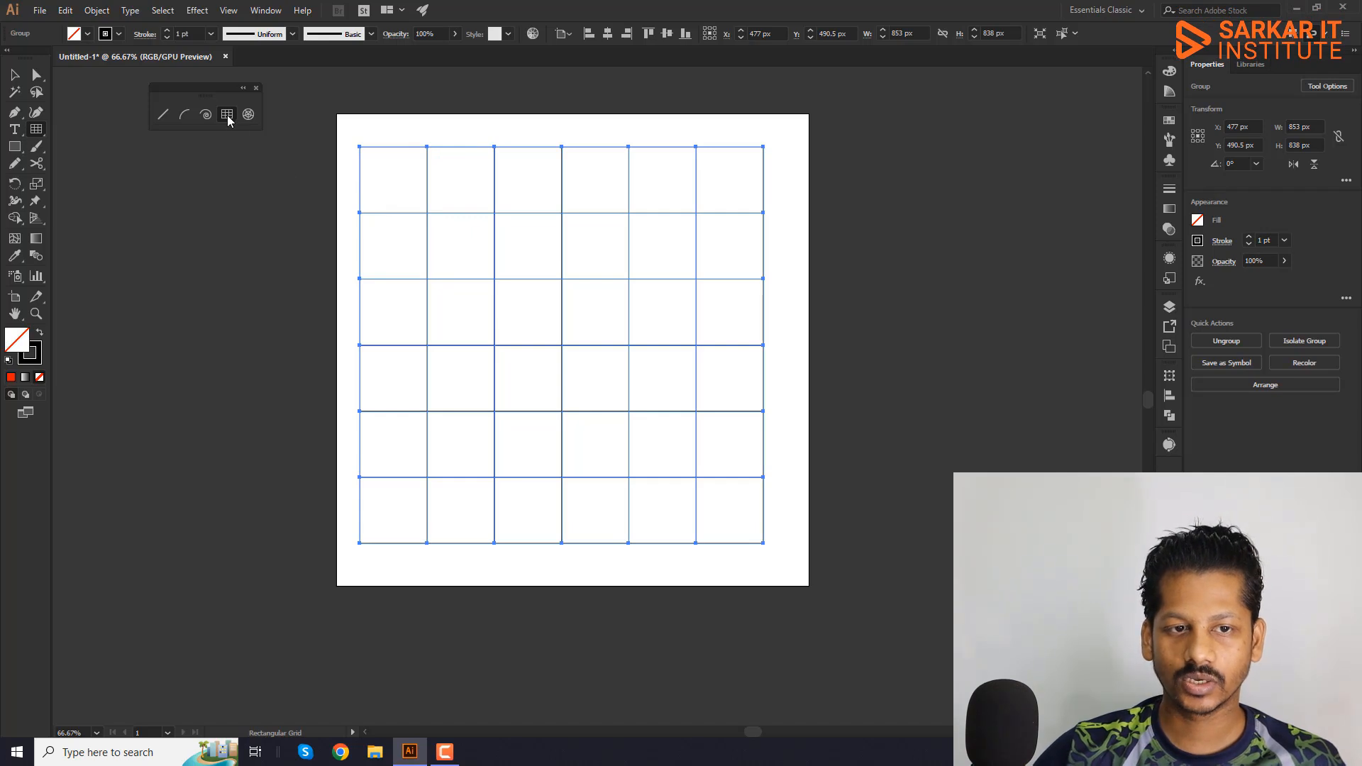
click(307, 256)
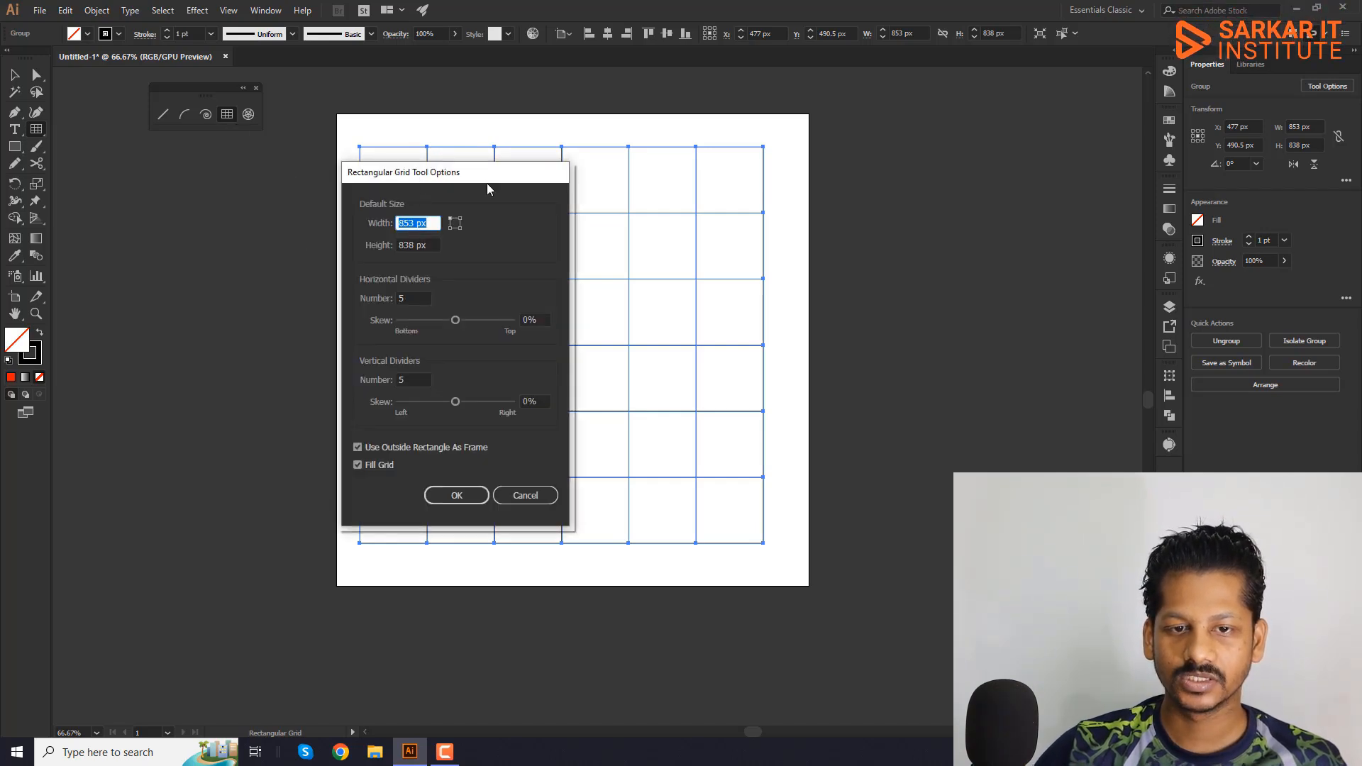
drag(417, 180, 839, 180)
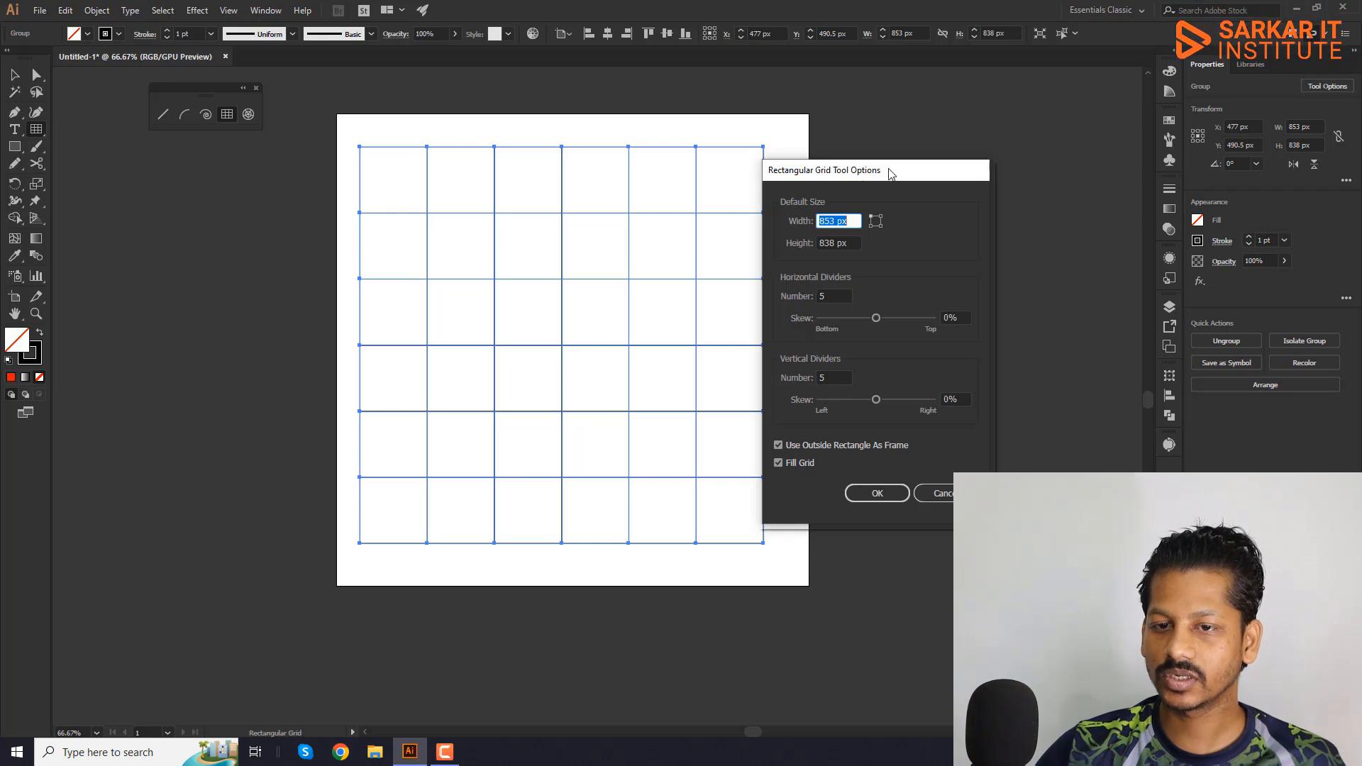
drag(866, 175, 950, 146)
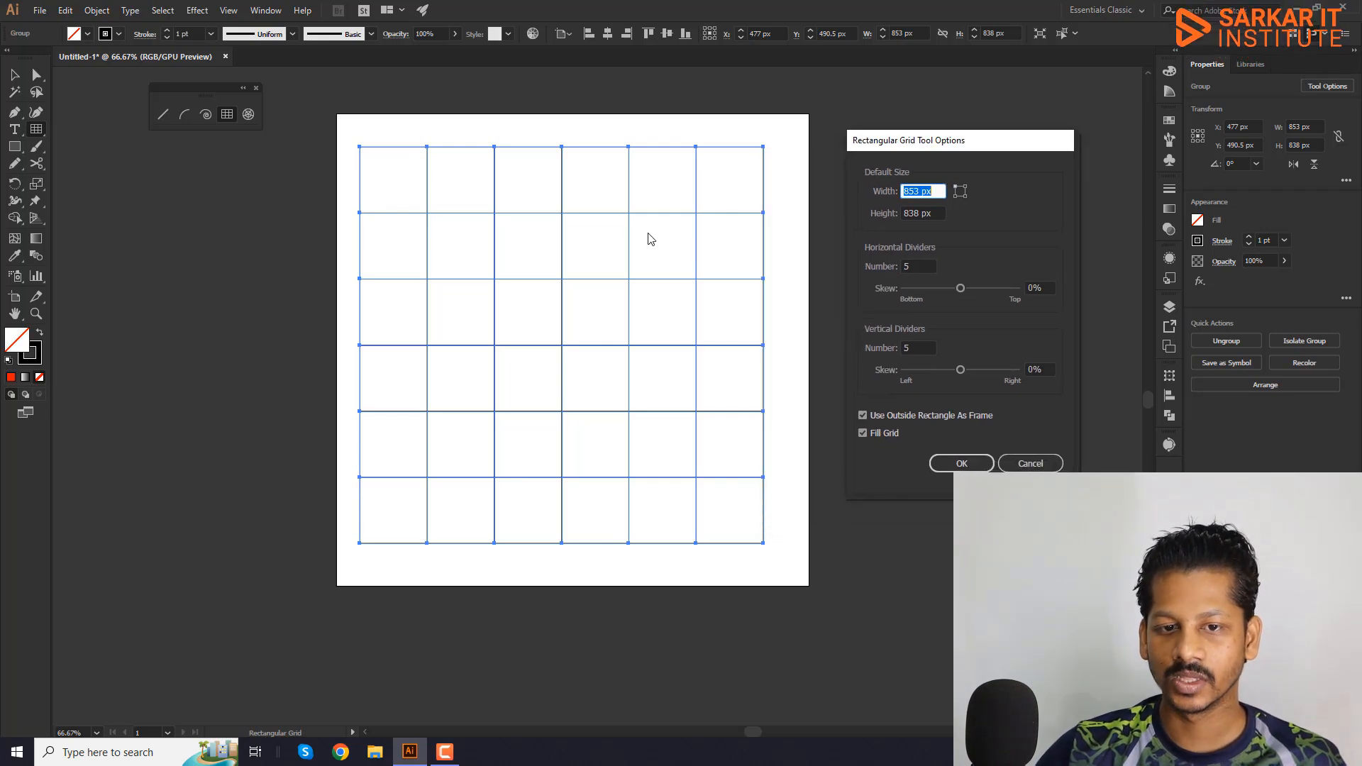
text(7)
drag(922, 266, 858, 268)
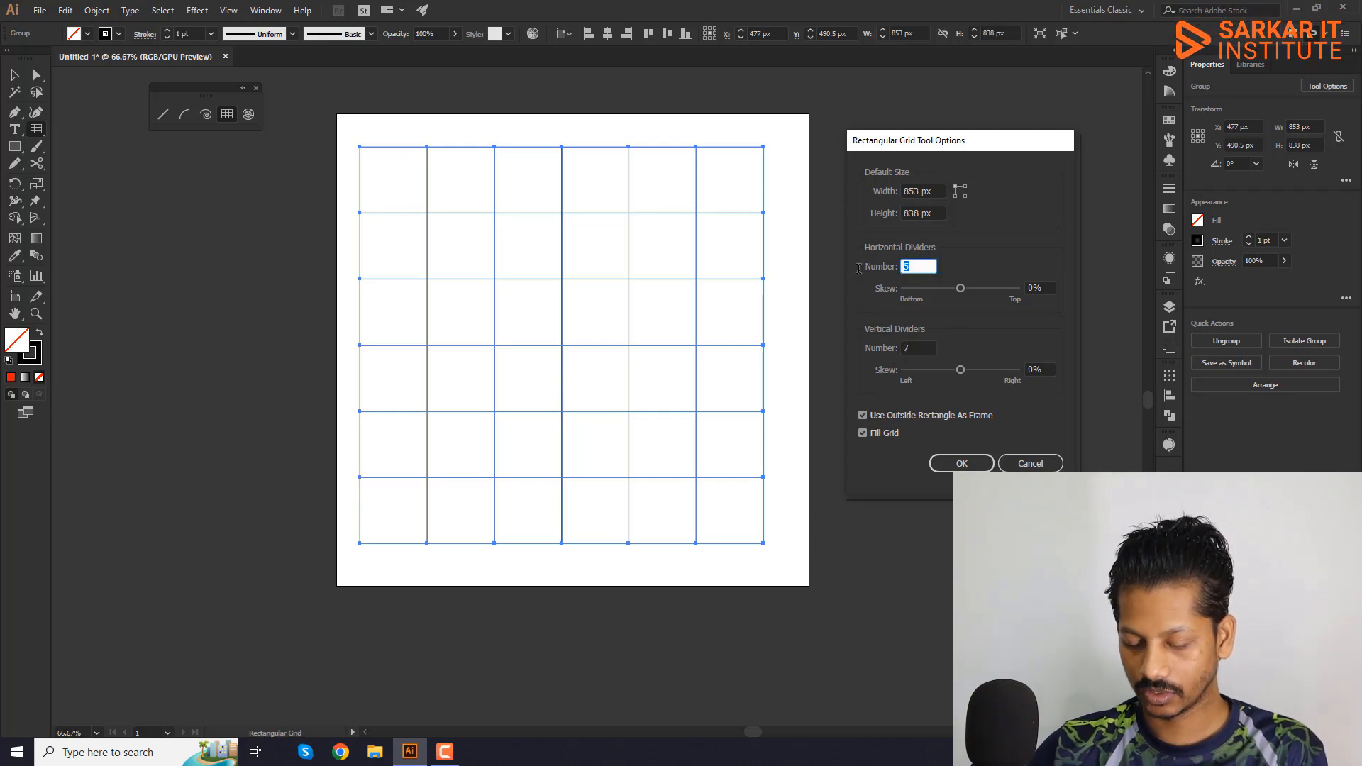
click(957, 462)
drag(726, 260, 724, 222)
Move the denser grid off the artboard to the empty area on its left, beside the first grid
click(14, 74)
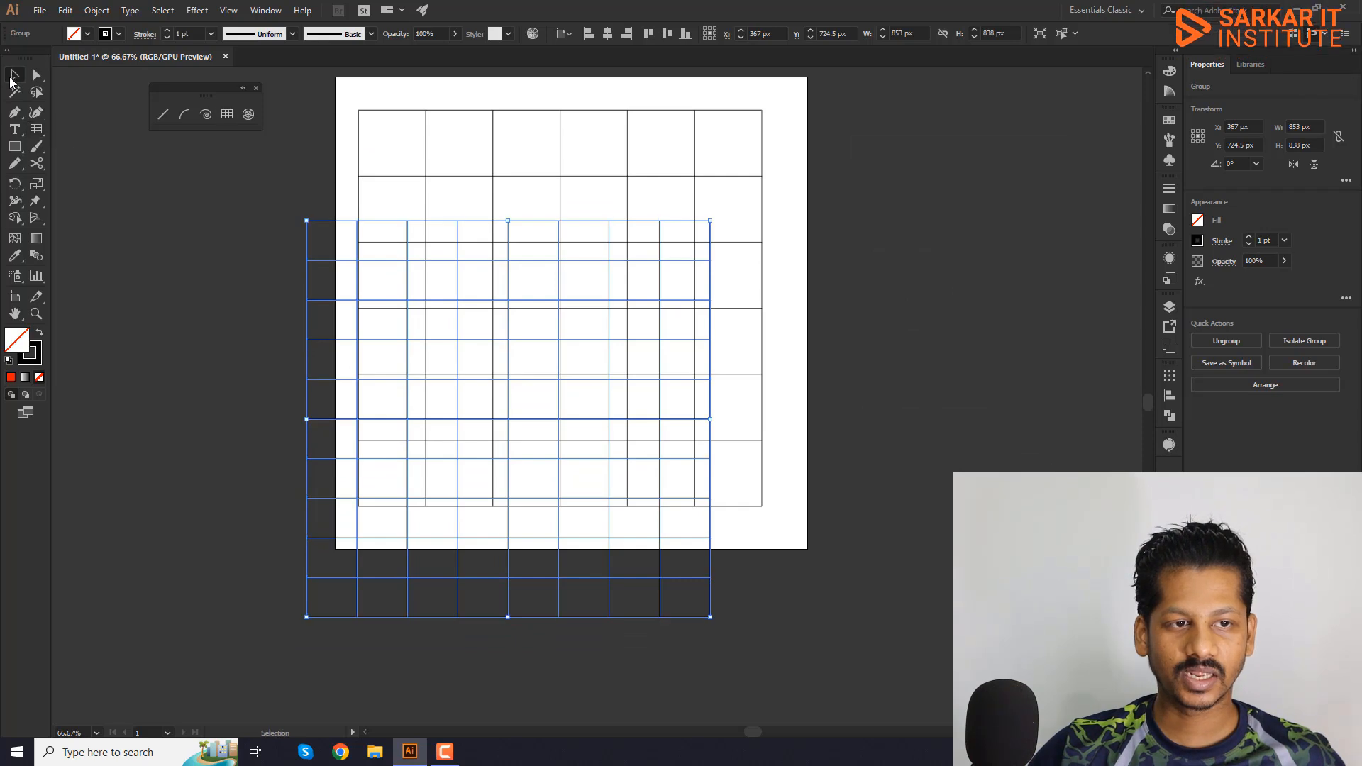
drag(273, 376, 657, 329)
drag(792, 494, 359, 441)
scroll(603, 543, up, 3)
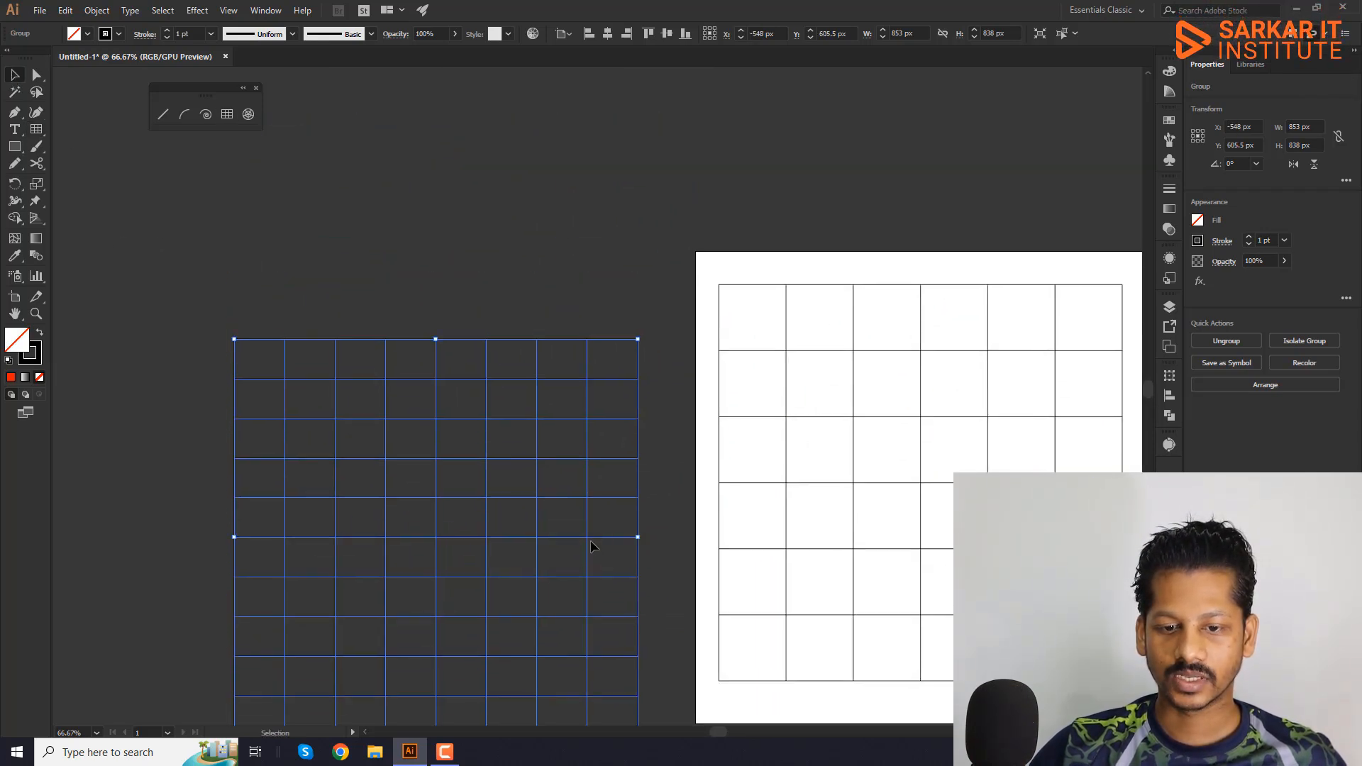
scroll(602, 447, down, 3)
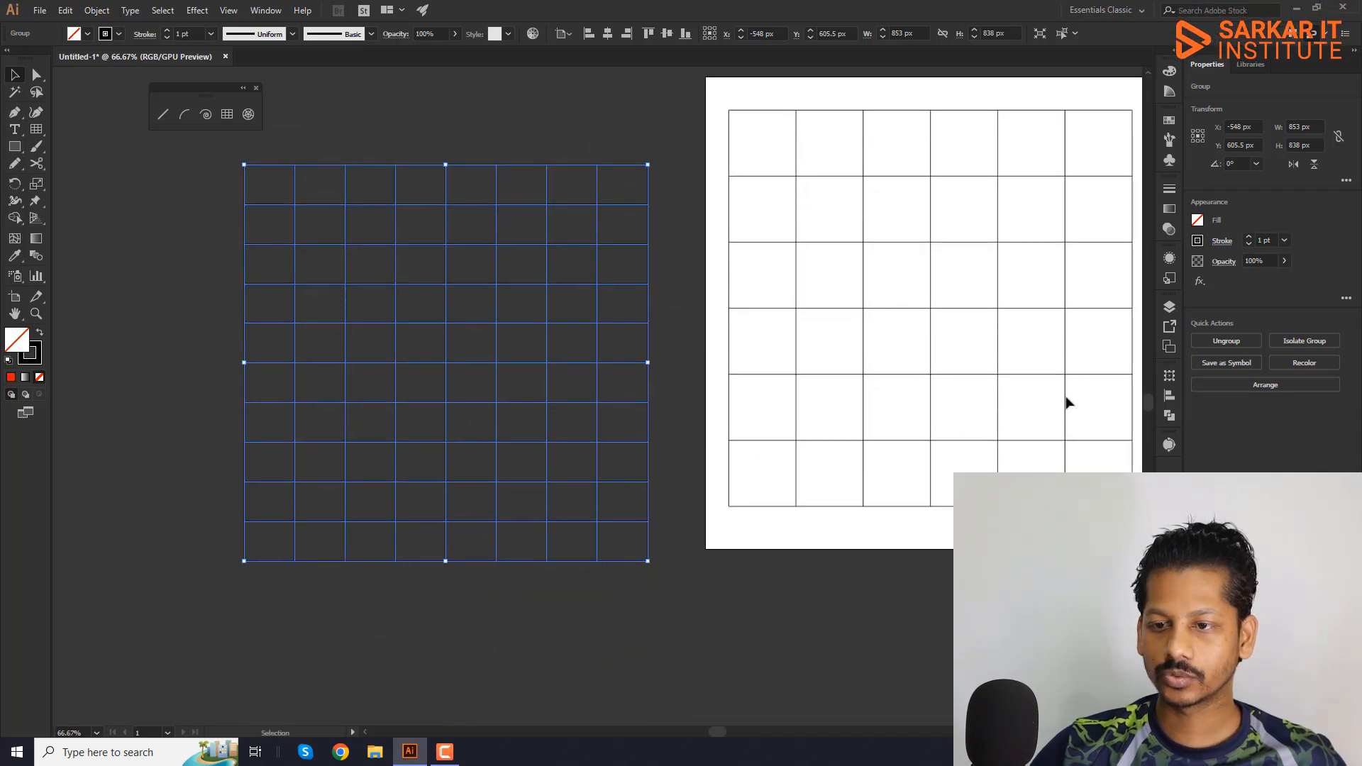
drag(440, 263, 542, 198)
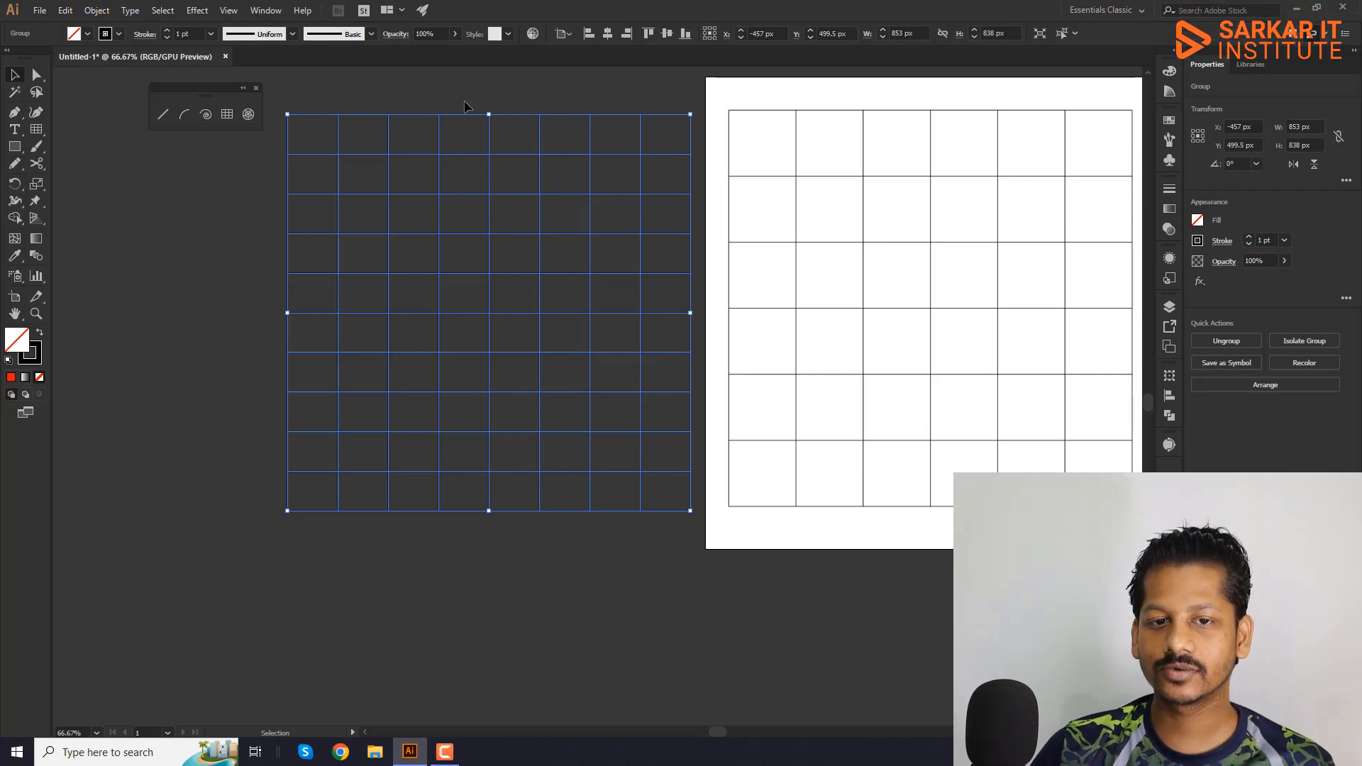
Select both rectangular grids and delete them
drag(634, 244, 421, 79)
drag(1083, 587, 1083, 588)
key(BackSpace)
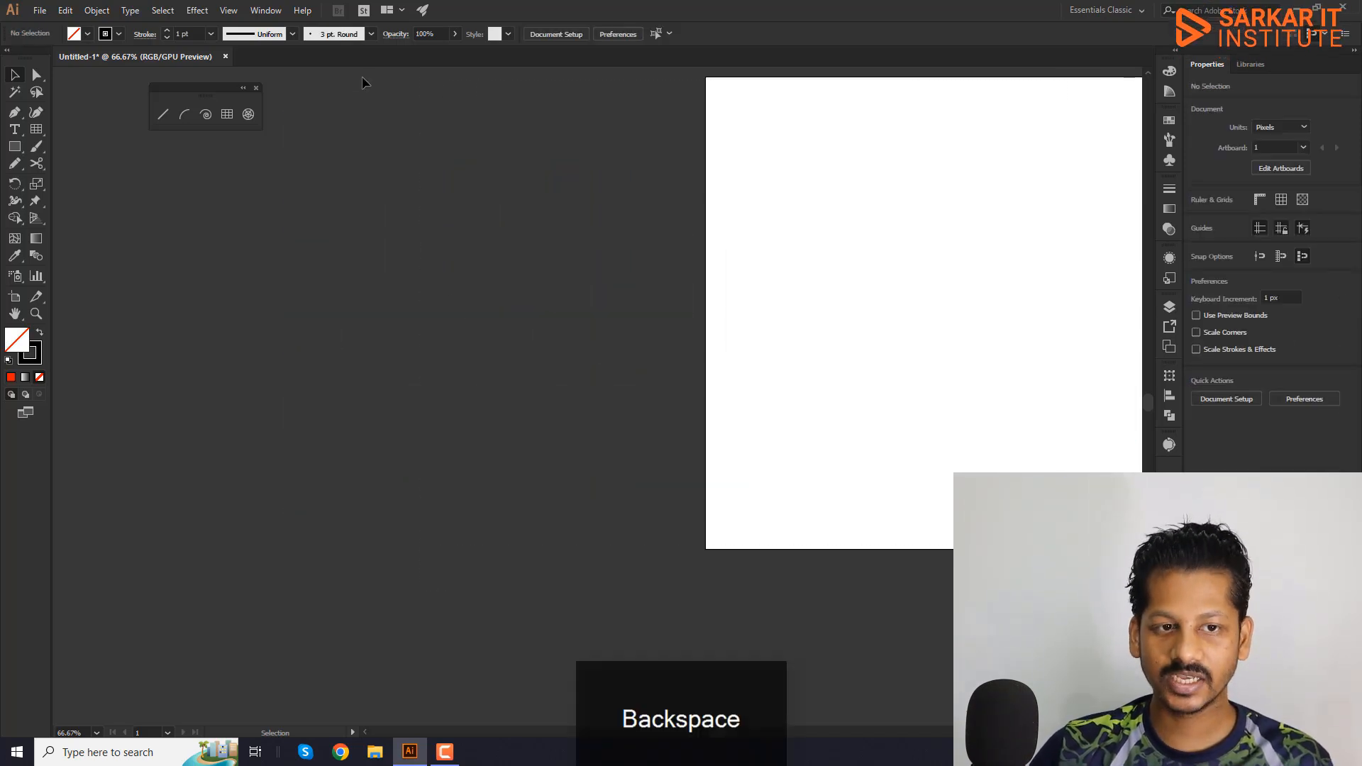
Draw a tall elliptical polar grid in the lower right part of the artboard
click(227, 114)
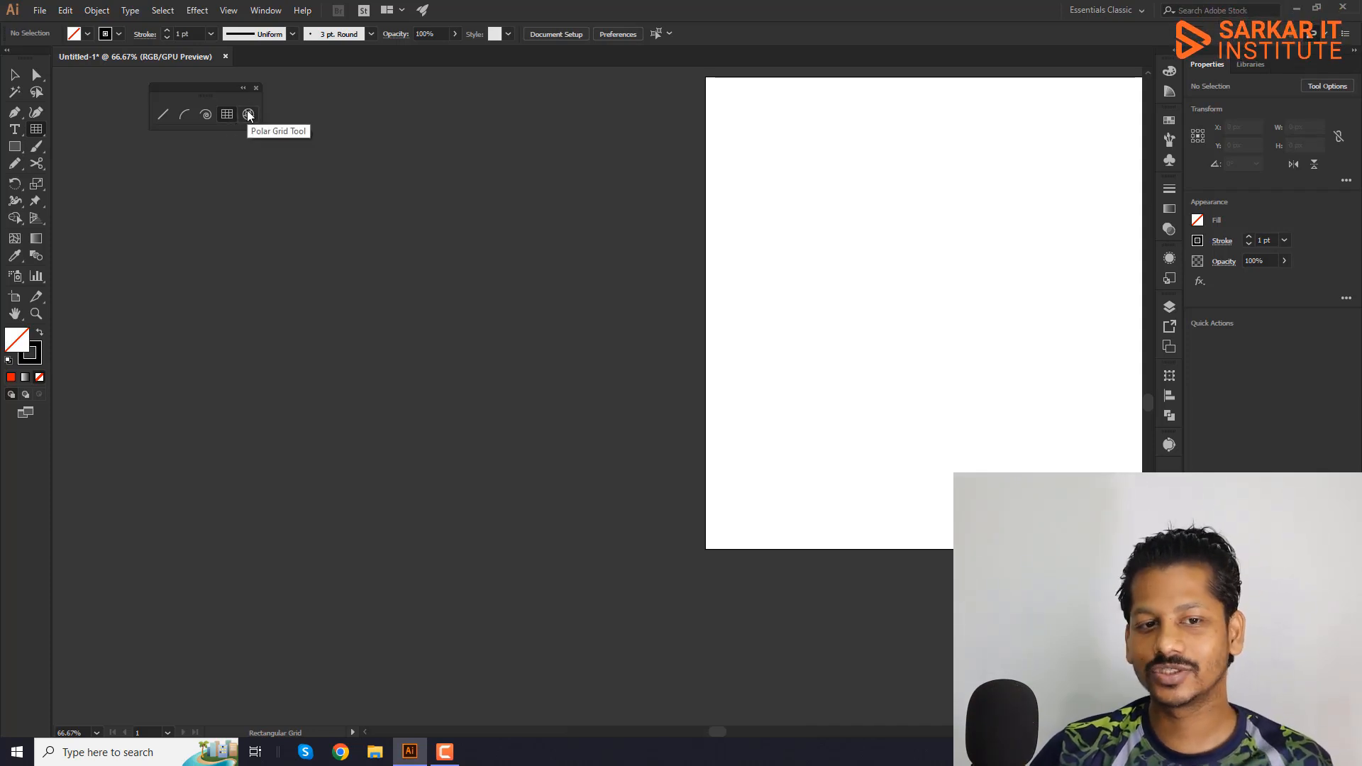
drag(912, 379, 613, 344)
drag(696, 276, 678, 318)
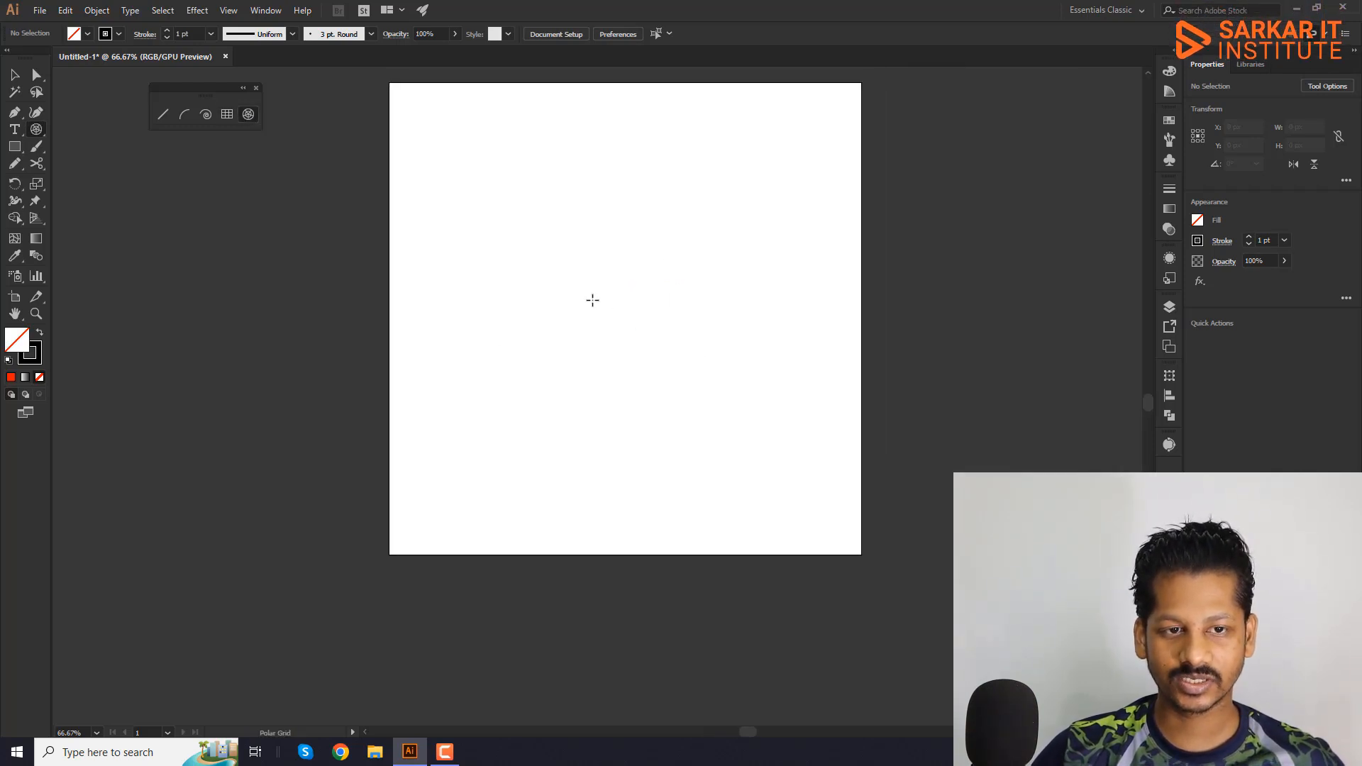
drag(608, 278, 749, 496)
key(v)
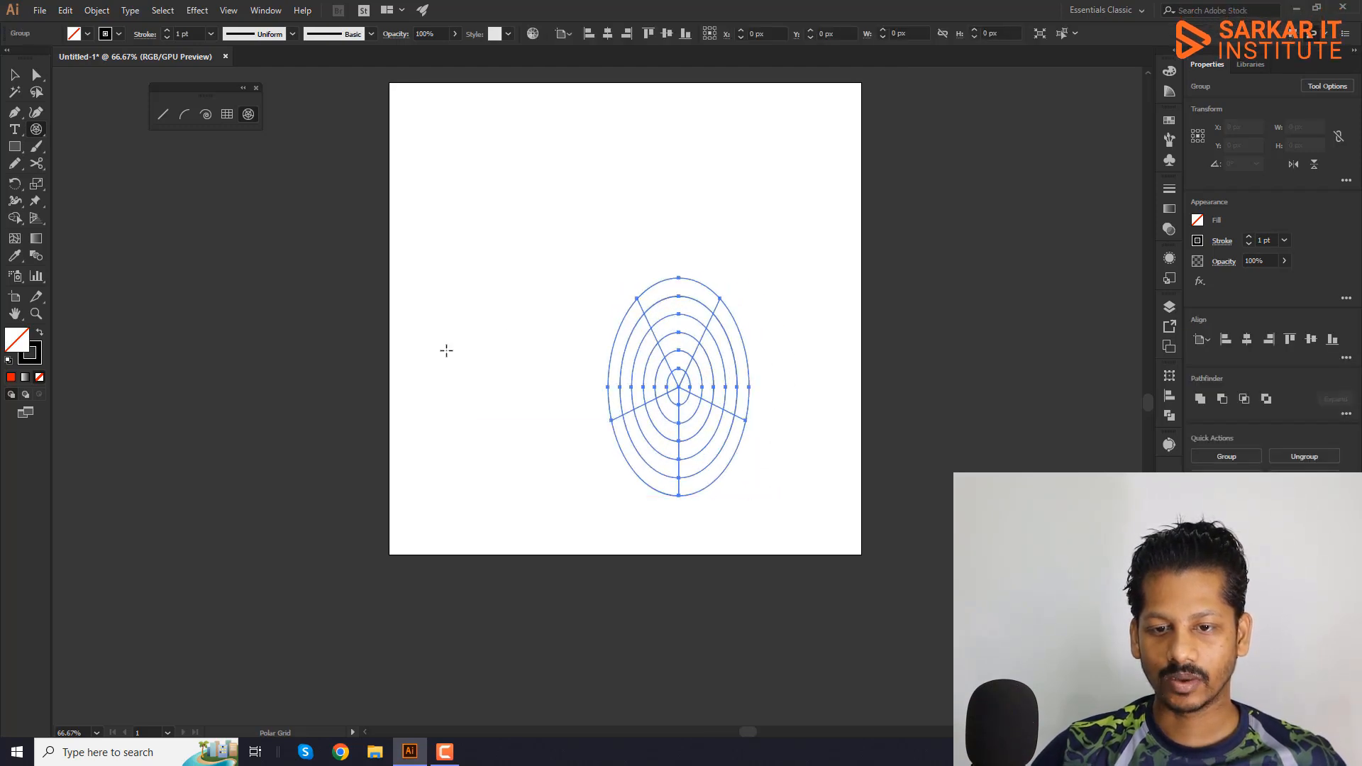
Move the elliptical polar grid to the upper left corner area of the artboard
click(524, 395)
drag(687, 388, 531, 230)
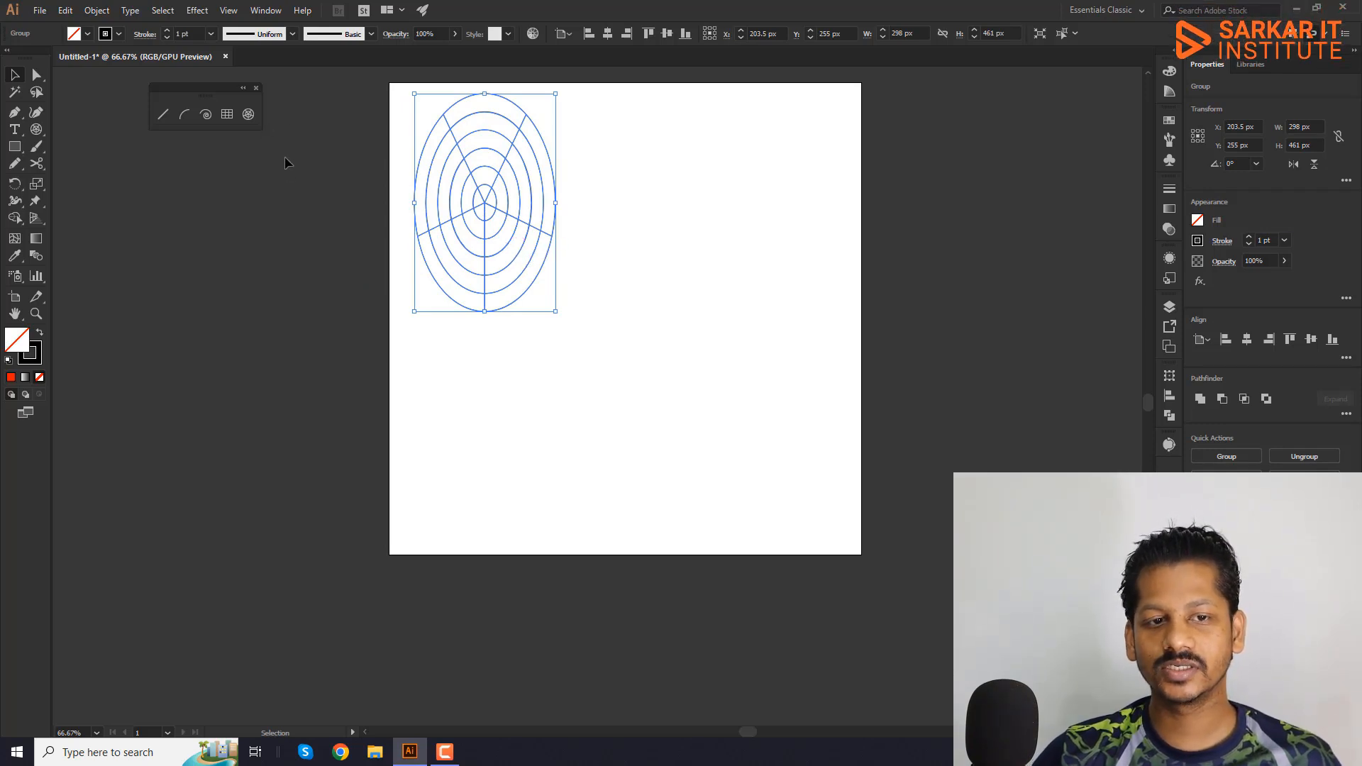
Draw a circular polar grid about 438 px in diameter and place it in the upper right part of the artboard
click(252, 115)
drag(672, 194, 807, 401)
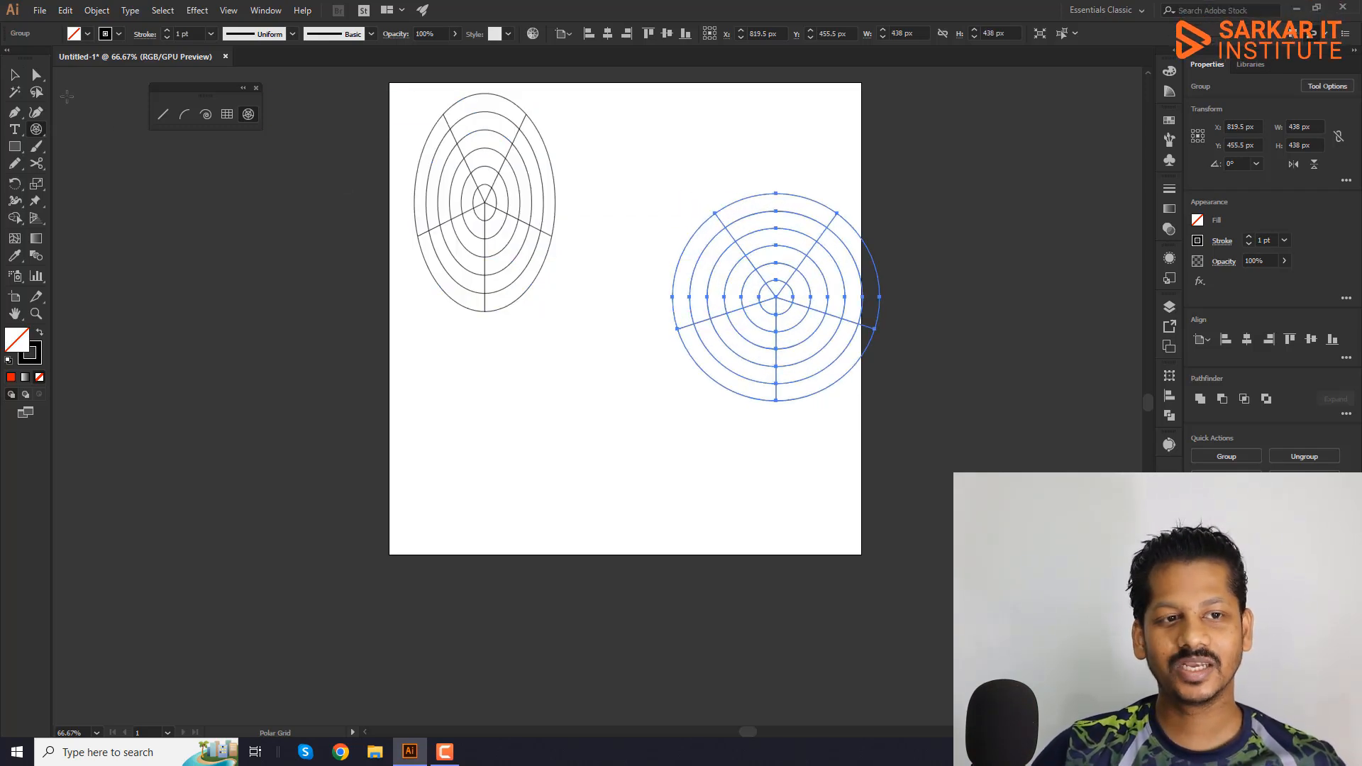
click(16, 75)
drag(794, 328, 742, 247)
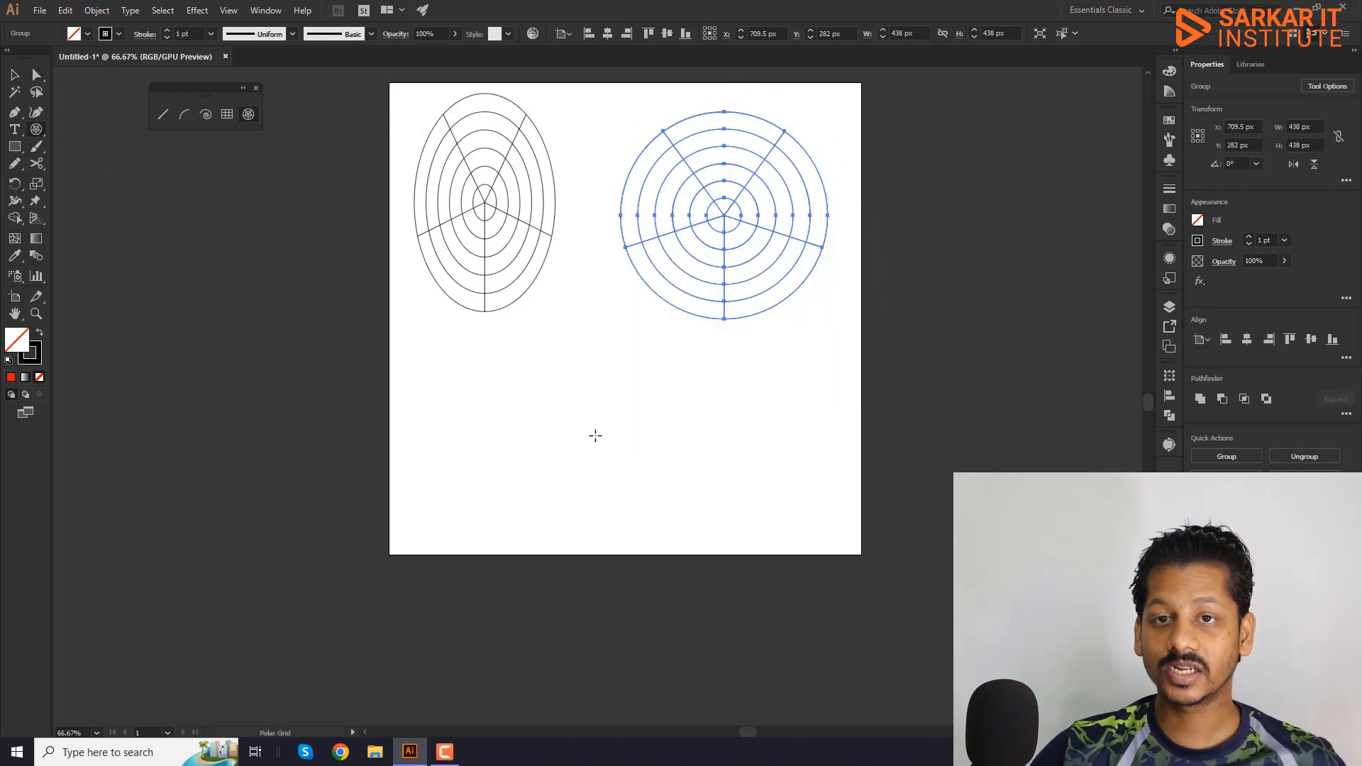
Draw three more circular polar grids: about 482 px at the artboard's lower middle, 524 px over its lower right corner, and 376 px outside its upper right
drag(594, 436, 646, 548)
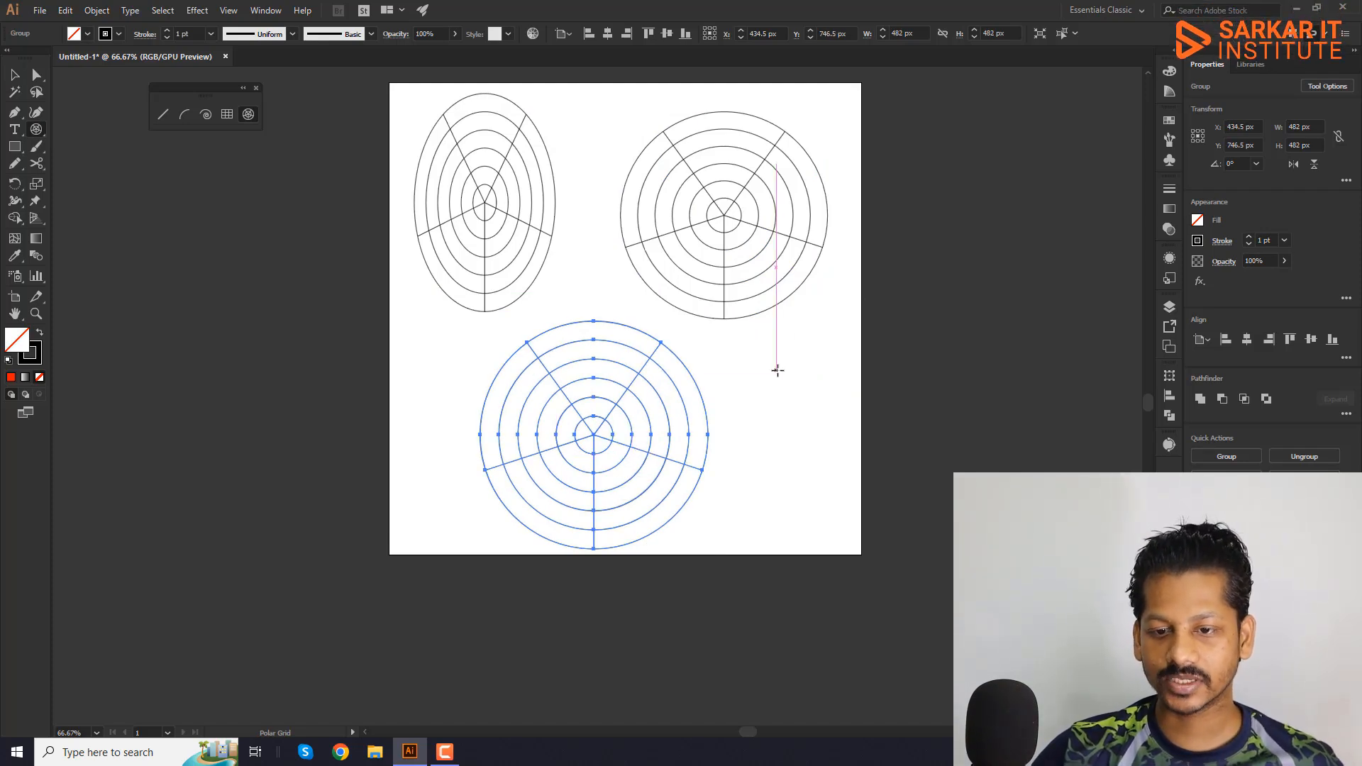
drag(777, 370, 1022, 618)
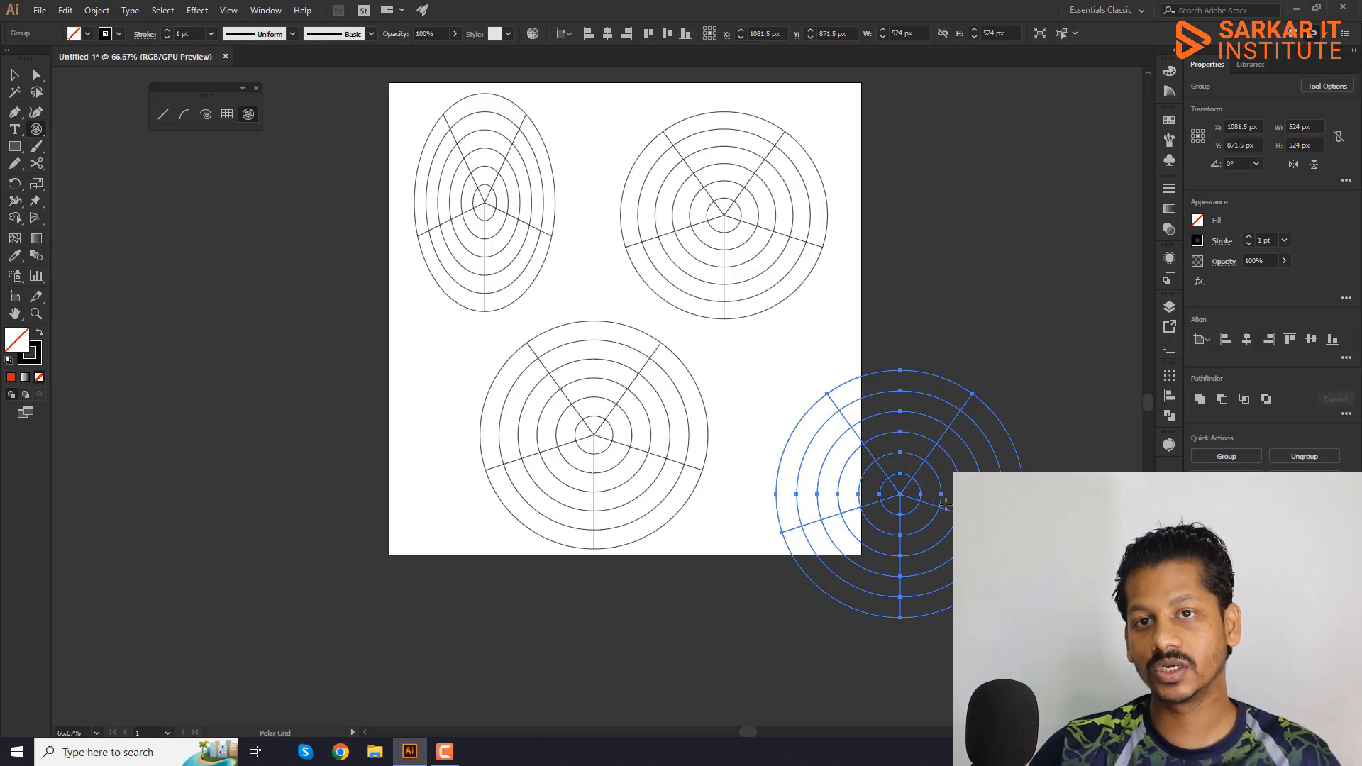
drag(953, 175, 1041, 262)
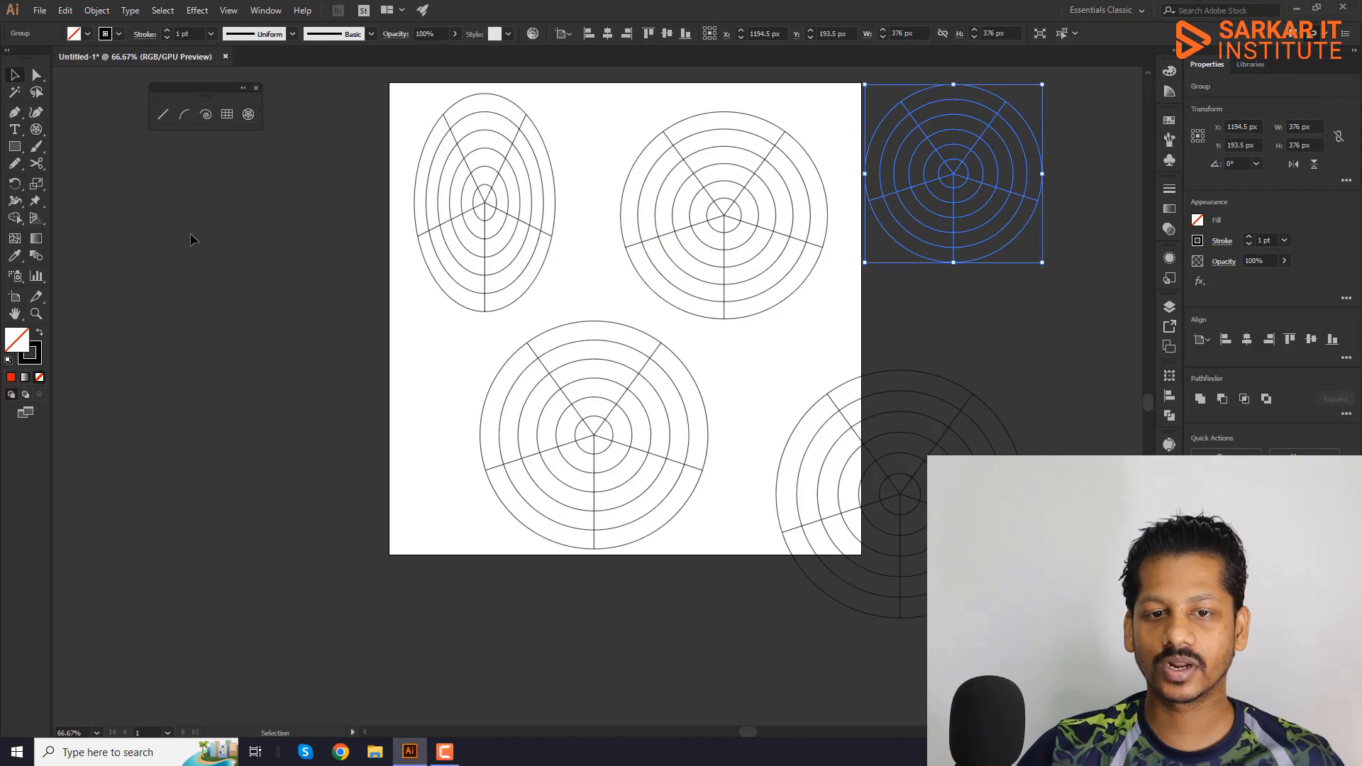
click(355, 142)
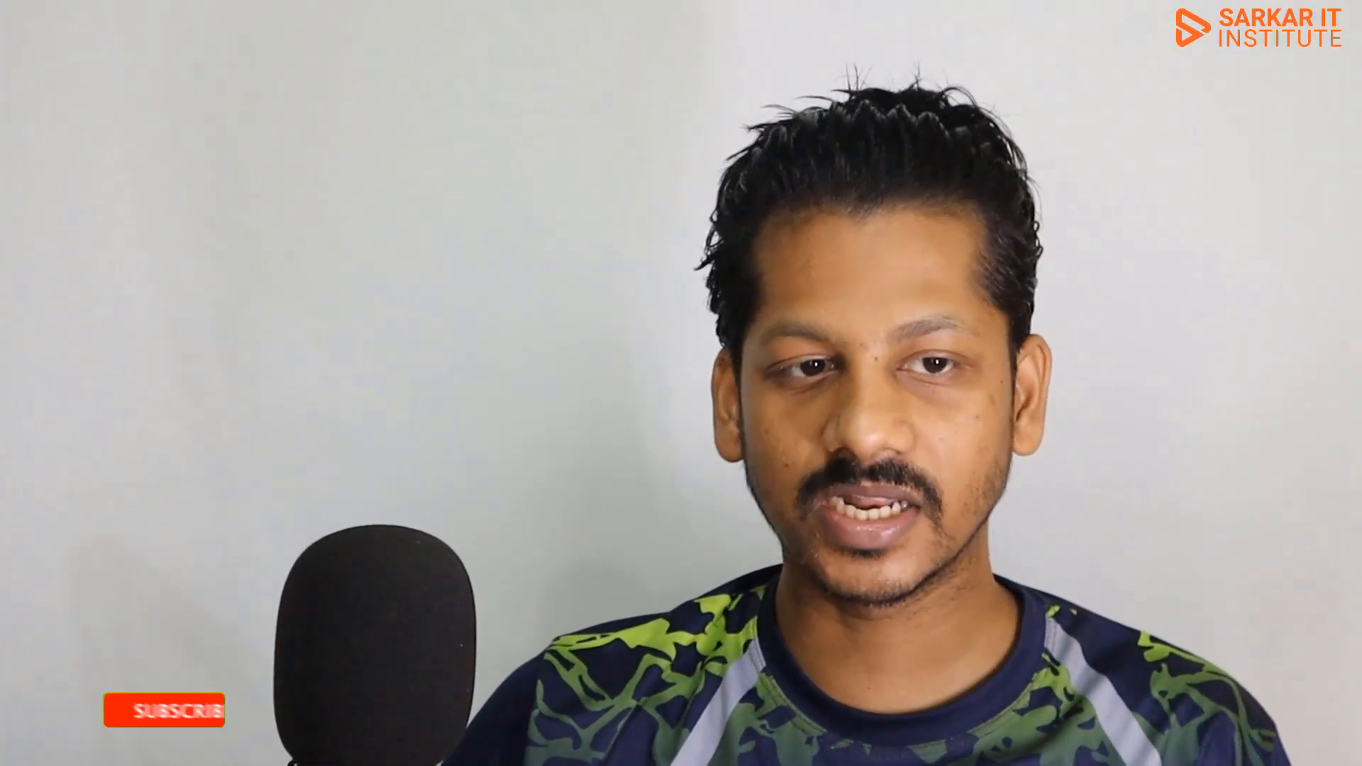